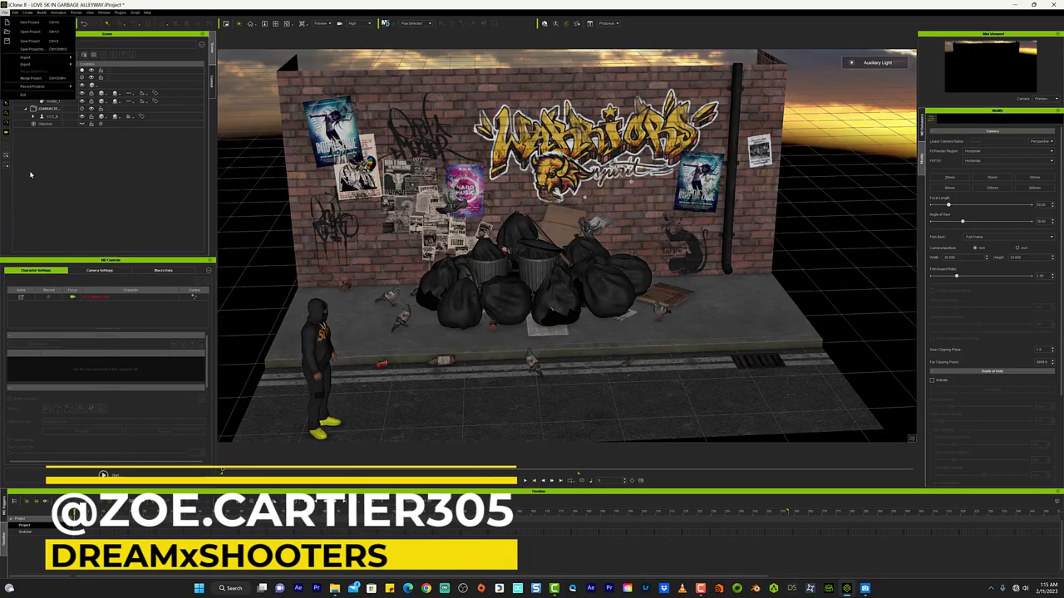
pyautogui.click(37, 148)
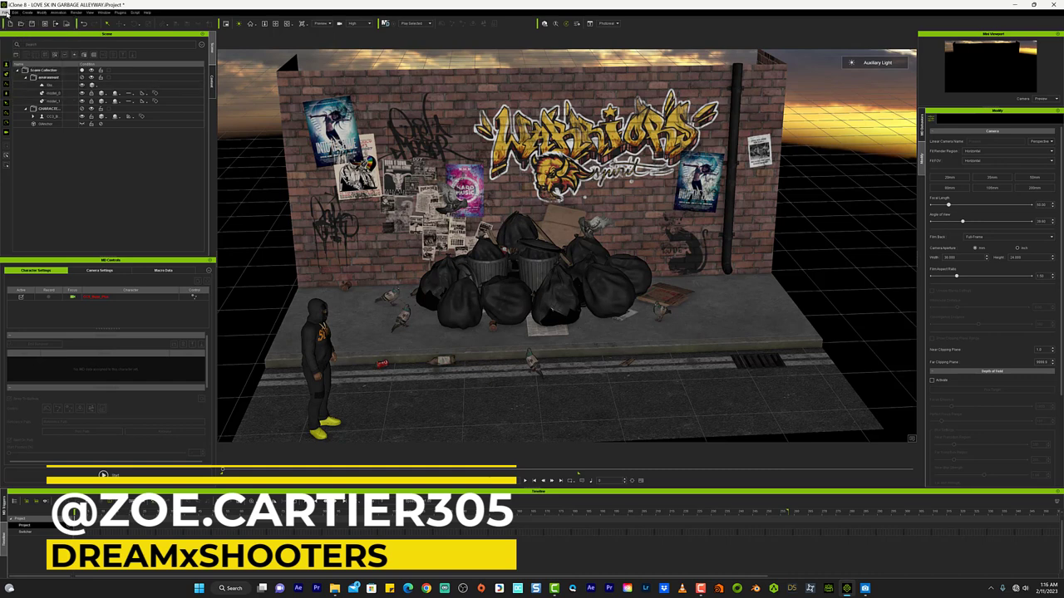
pyautogui.click(12, 13)
pyautogui.moveTo(33, 57)
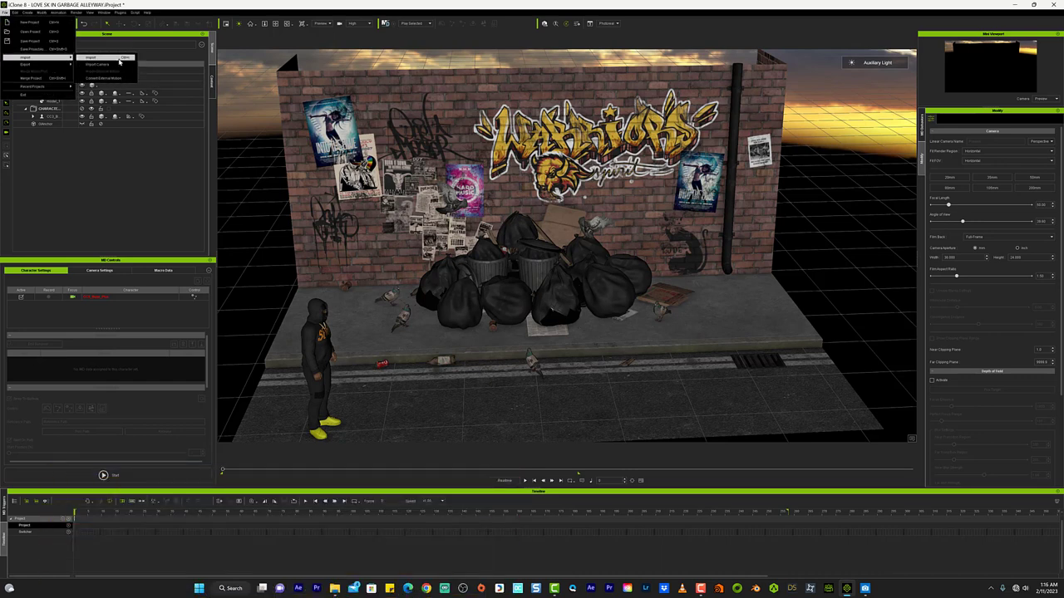
# Browse the custom and template sky folders of the content library
pyautogui.click(211, 83)
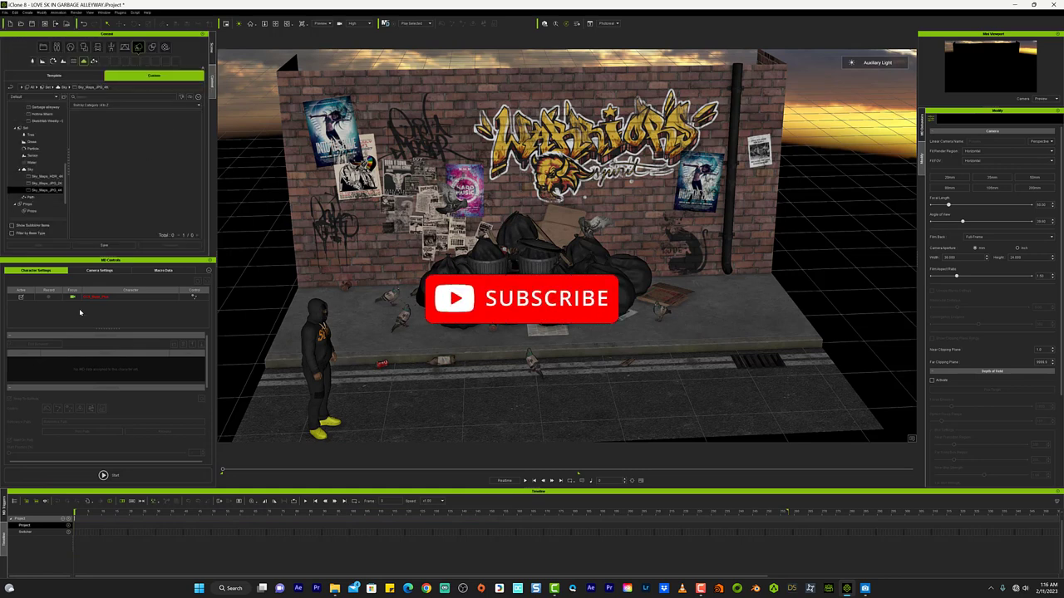
pyautogui.click(33, 197)
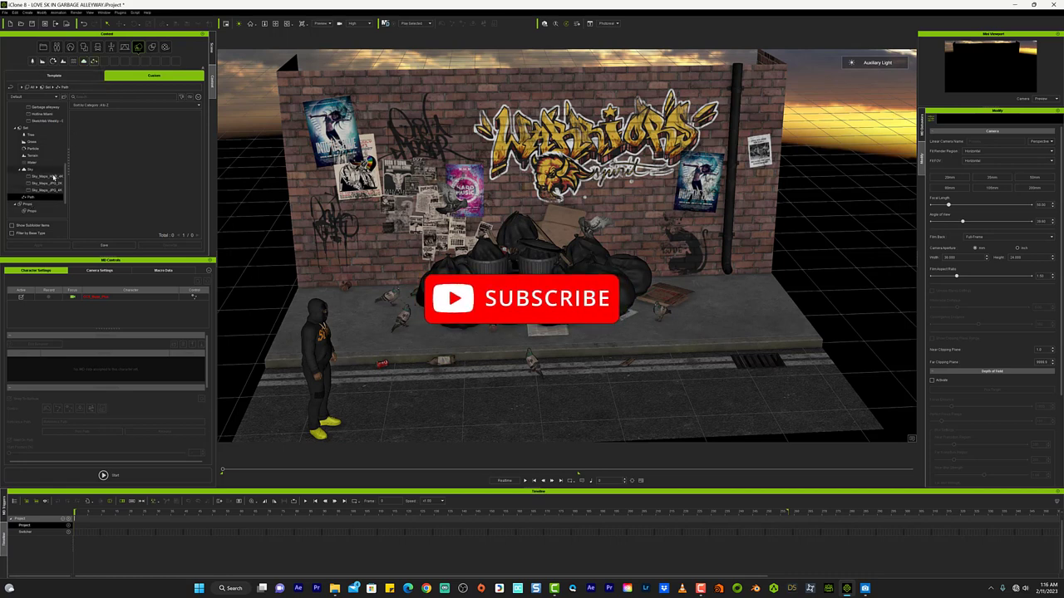
pyautogui.click(50, 176)
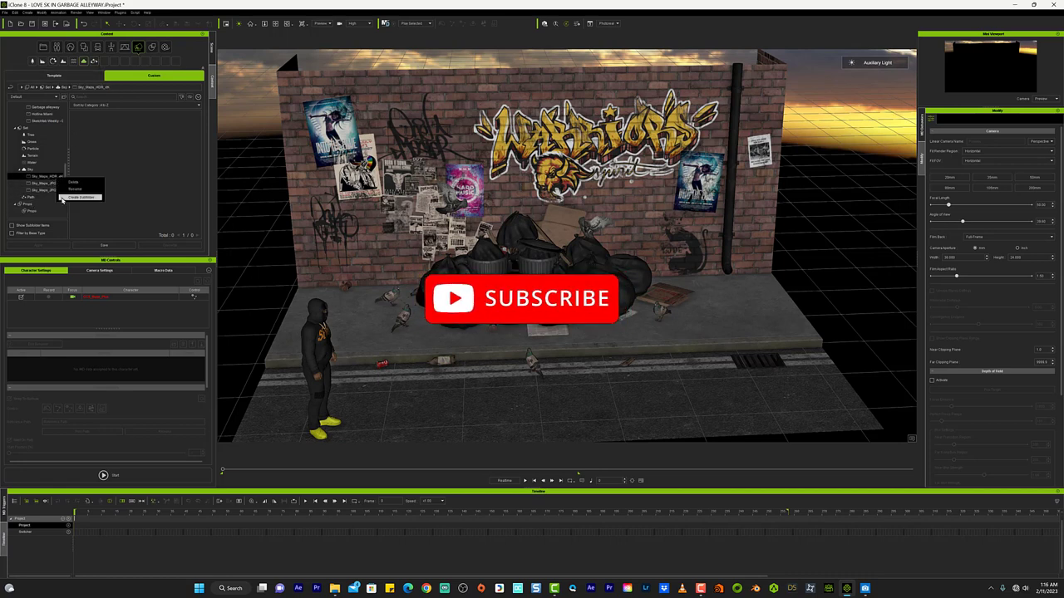
pyautogui.moveTo(68, 200); pyautogui.dragTo(100, 196)
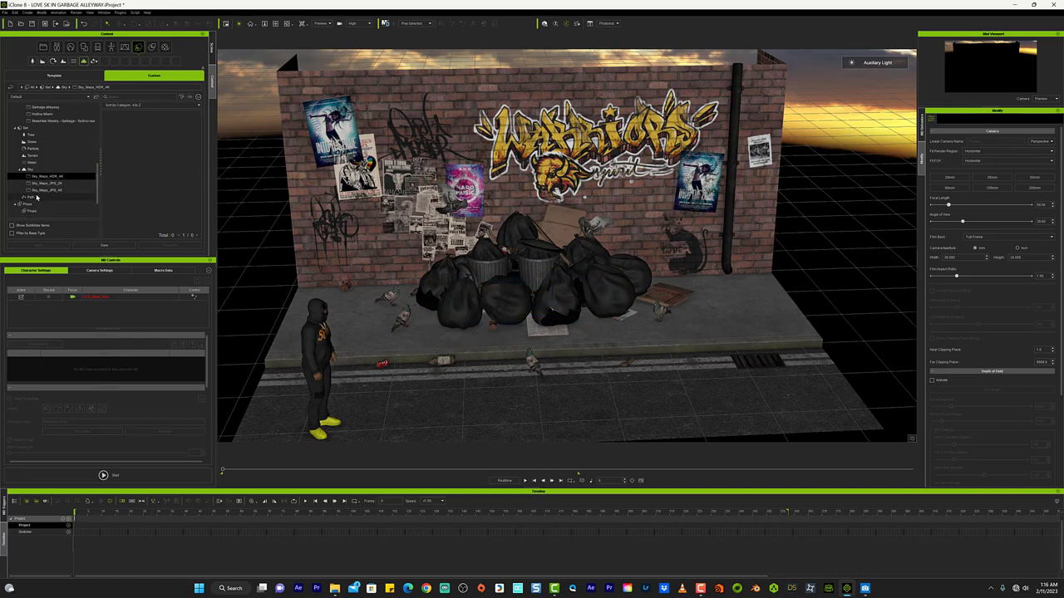
pyautogui.click(68, 75)
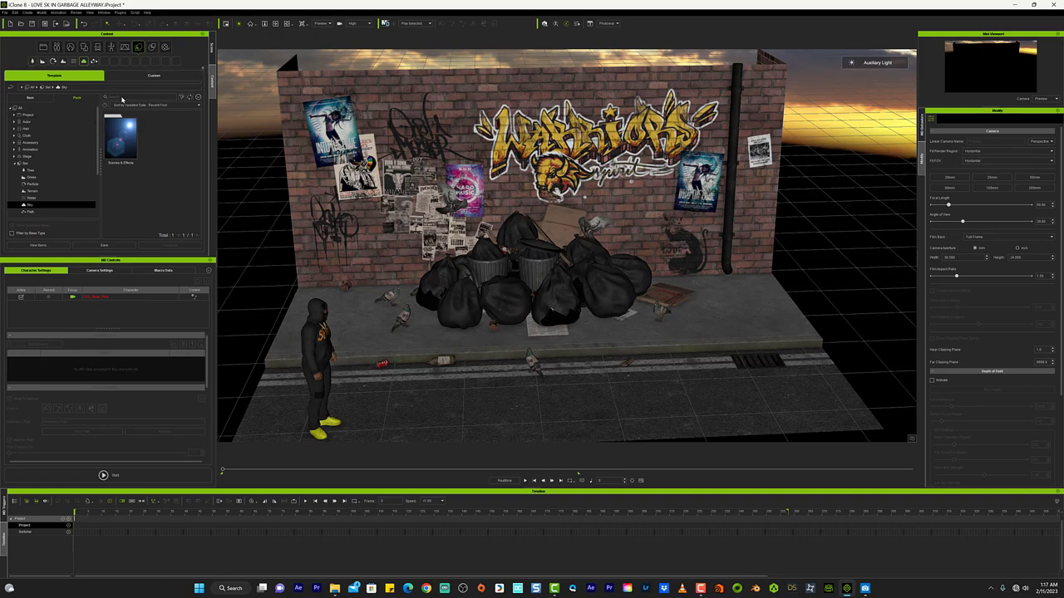
pyautogui.click(211, 49)
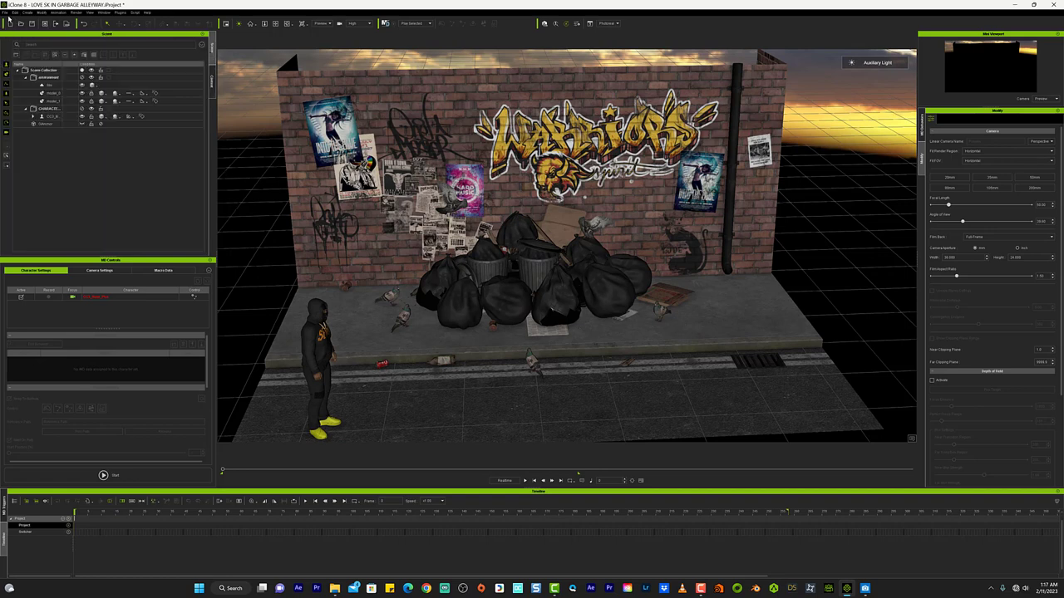
# Start a file import and go to the Crowd text folder inside PROPS
pyautogui.click(9, 14)
pyautogui.moveTo(38, 57)
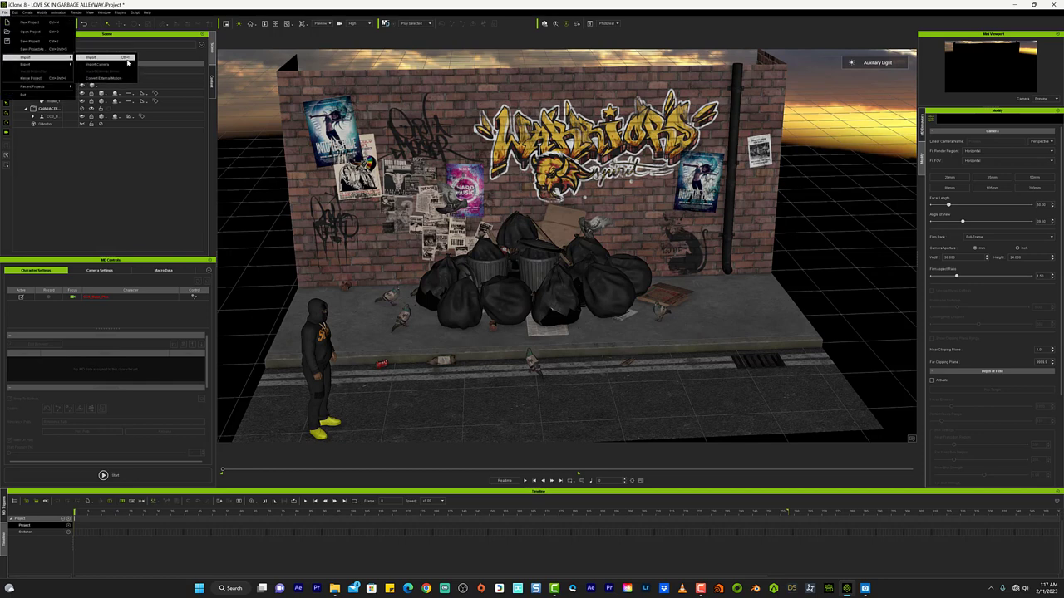
pyautogui.click(128, 60)
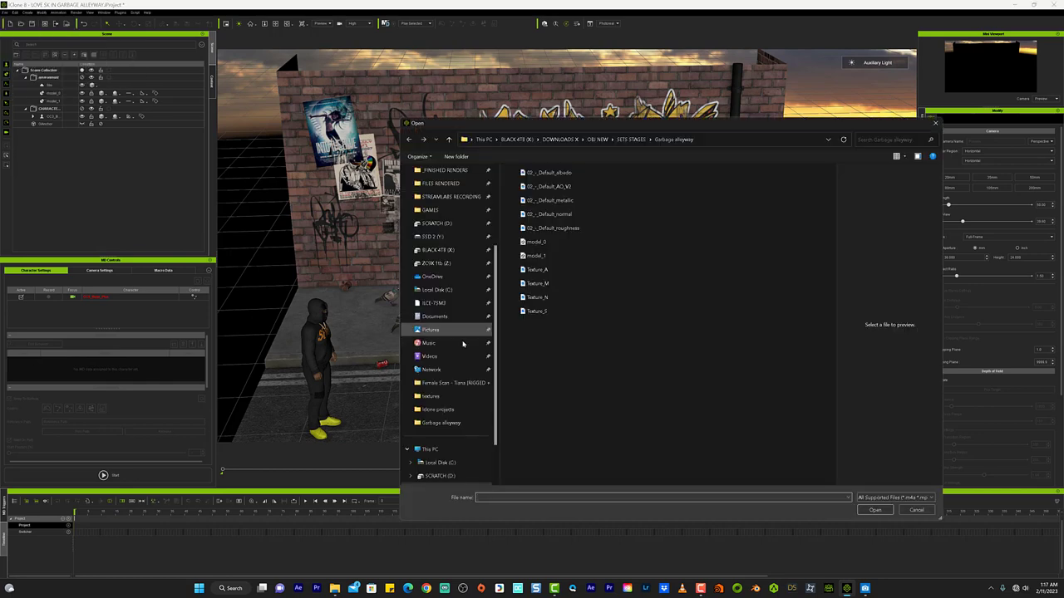
pyautogui.click(597, 141)
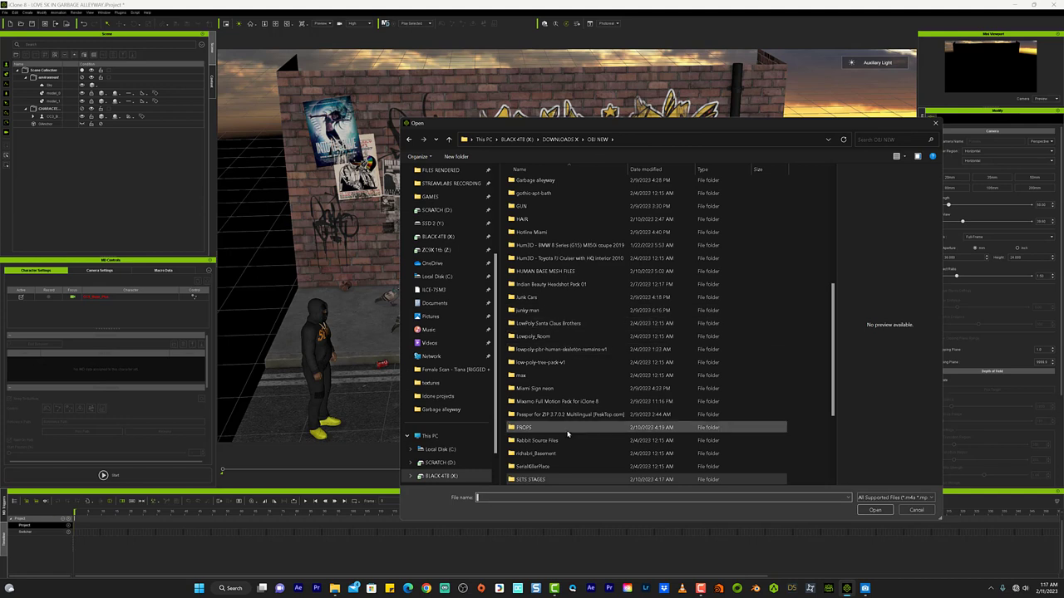
pyautogui.doubleClick(544, 429)
pyautogui.doubleClick(540, 184)
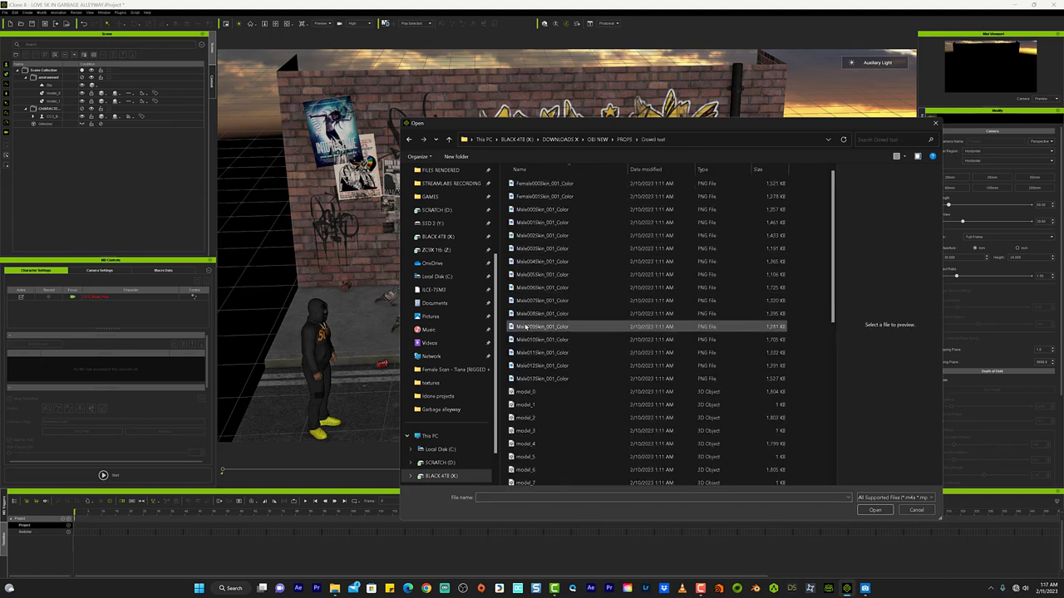
# Look through the Crowd text folder's textures and 3D objects and import model_0 into the scene
pyautogui.scroll(-5, 542, 324)
pyautogui.scroll(5, 545, 341)
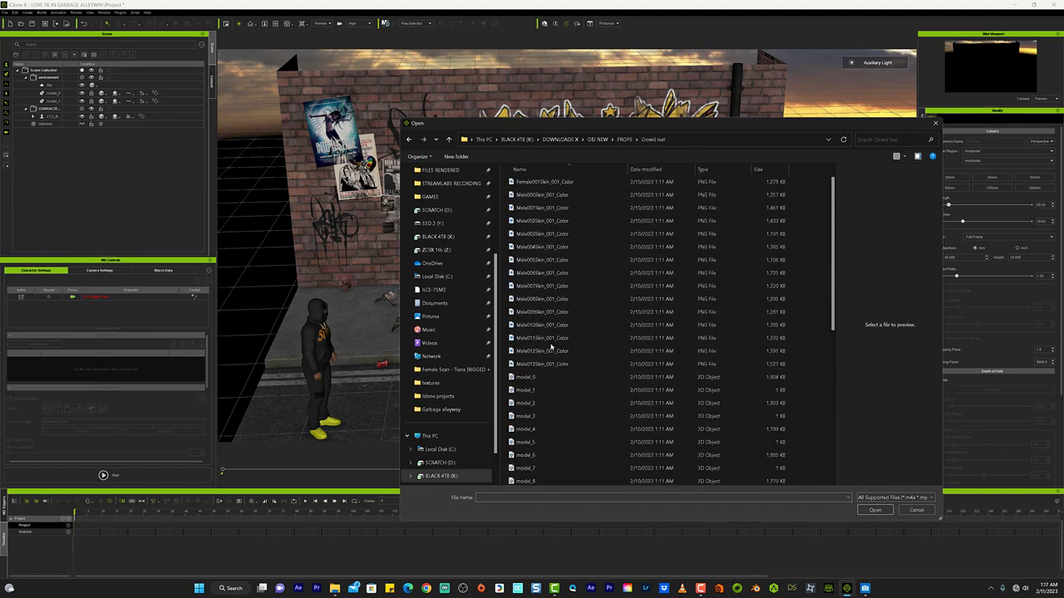
pyautogui.click(583, 382)
pyautogui.scroll(-5, 583, 385)
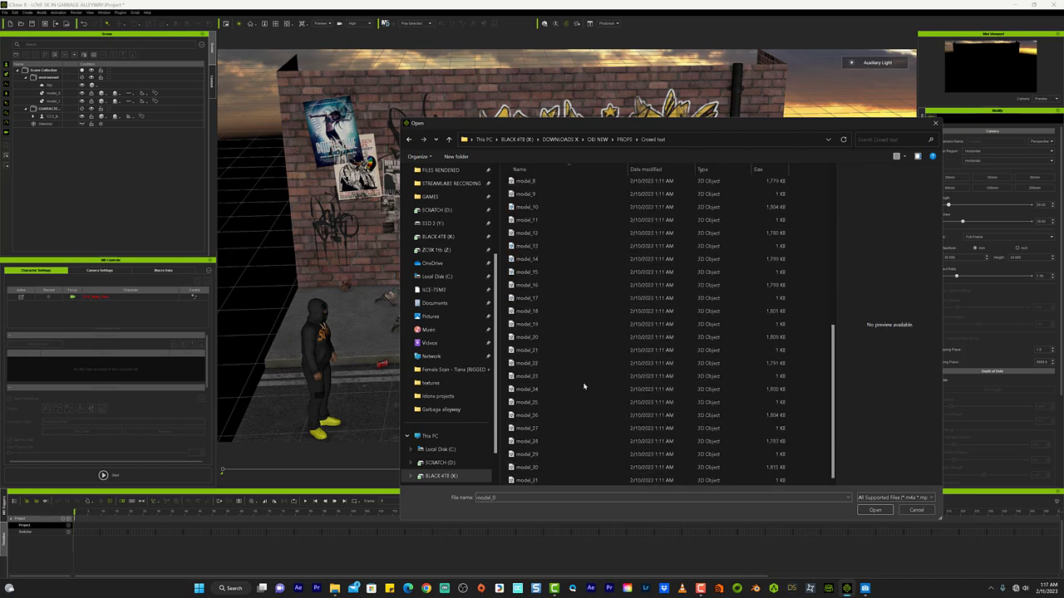
pyautogui.scroll(5, 573, 353)
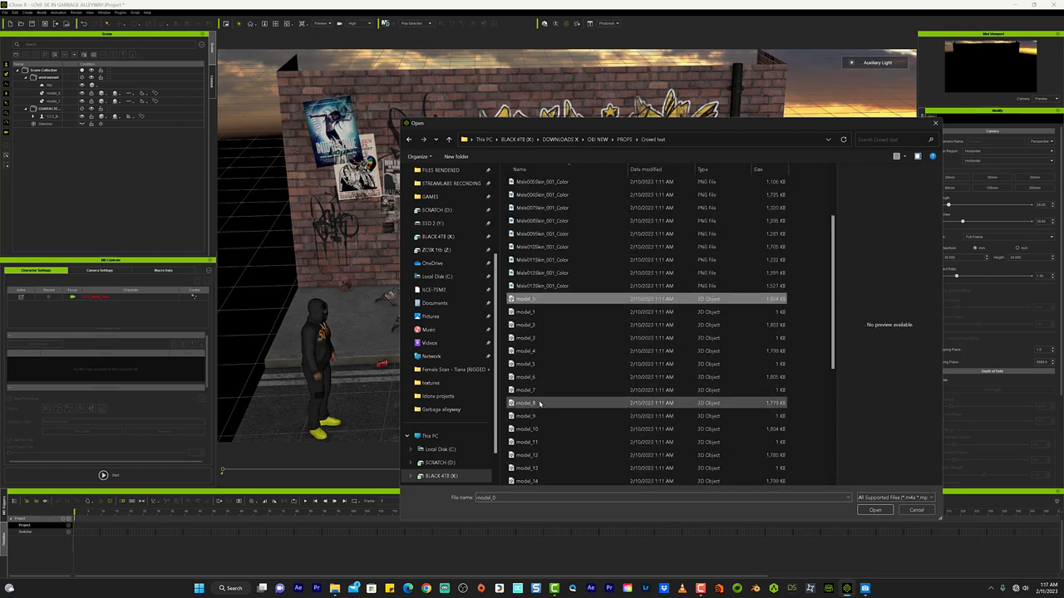
pyautogui.scroll(3, 571, 379)
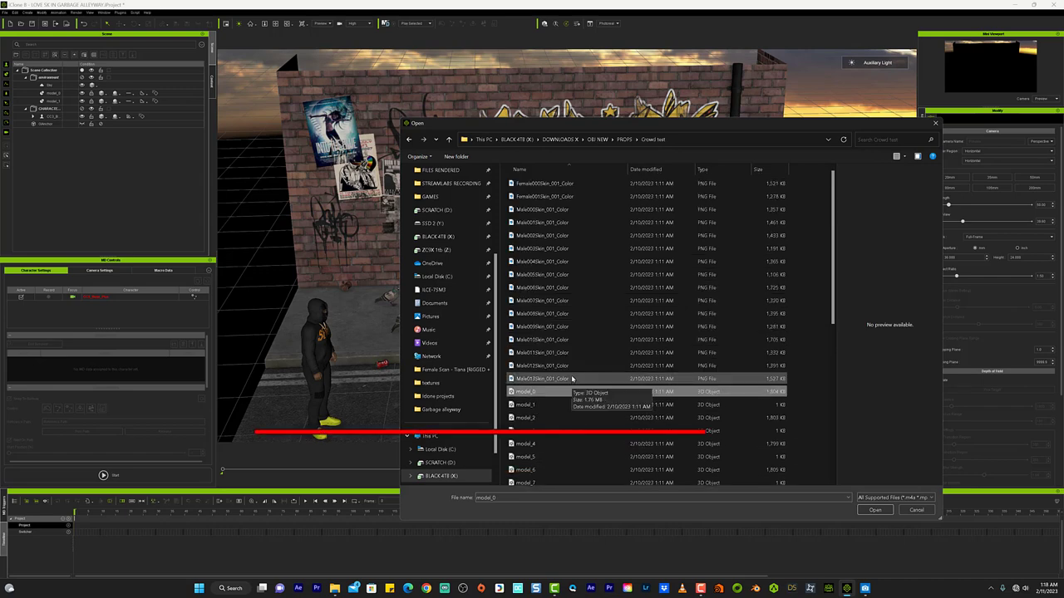
pyautogui.scroll(-8, 563, 415)
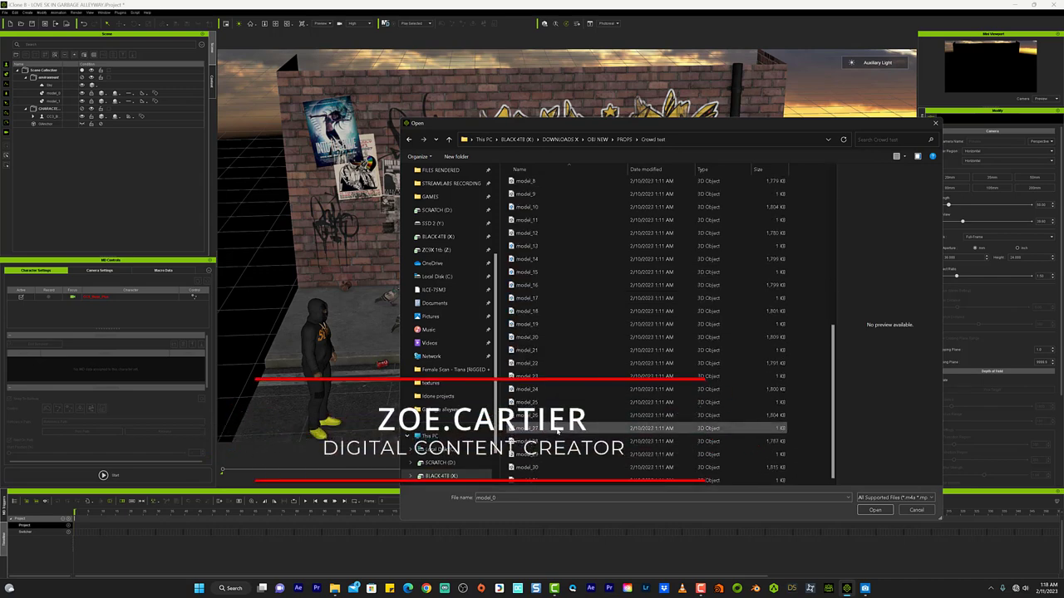
pyautogui.scroll(2, 574, 420)
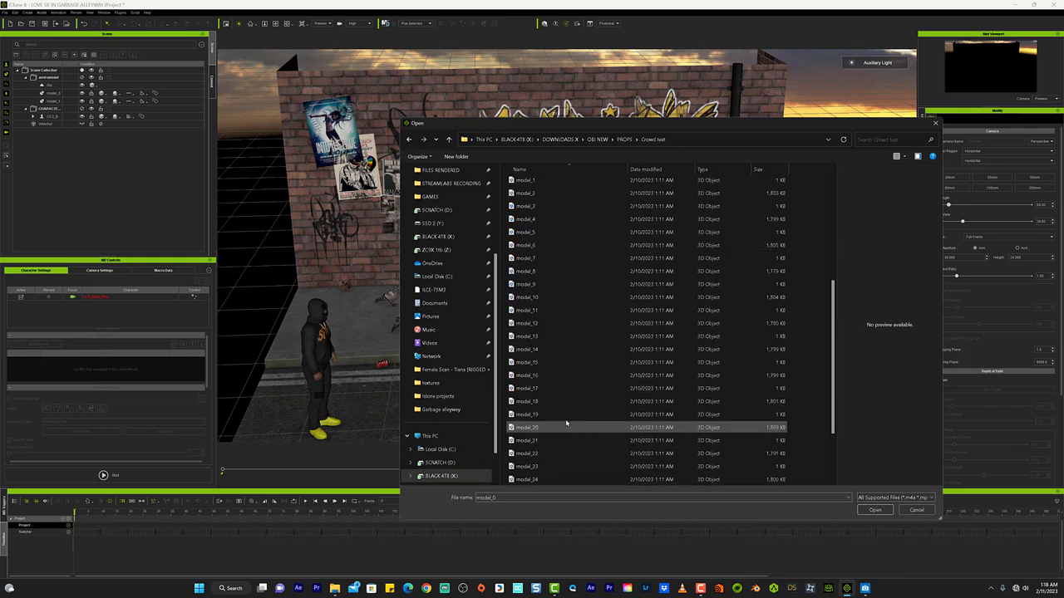
pyautogui.scroll(4, 575, 417)
pyautogui.click(875, 510)
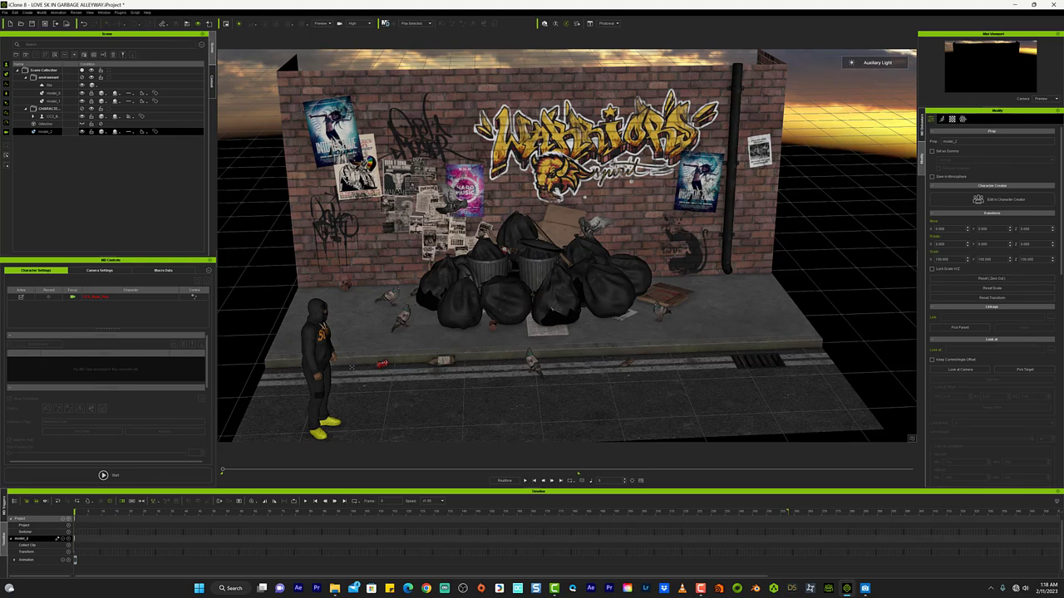
# Align the imported model to the hooded character on Y and Z with XYZ rotation, using Center as the reference point
pyautogui.click(321, 323)
pyautogui.click(523, 266)
pyautogui.click(505, 266)
pyautogui.click(505, 284)
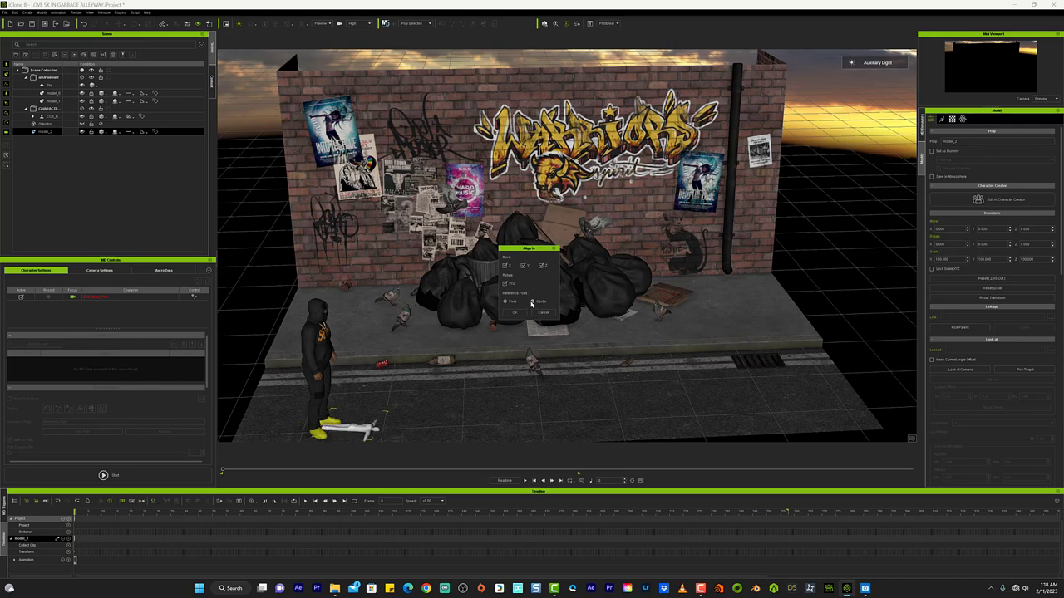
pyautogui.click(505, 266)
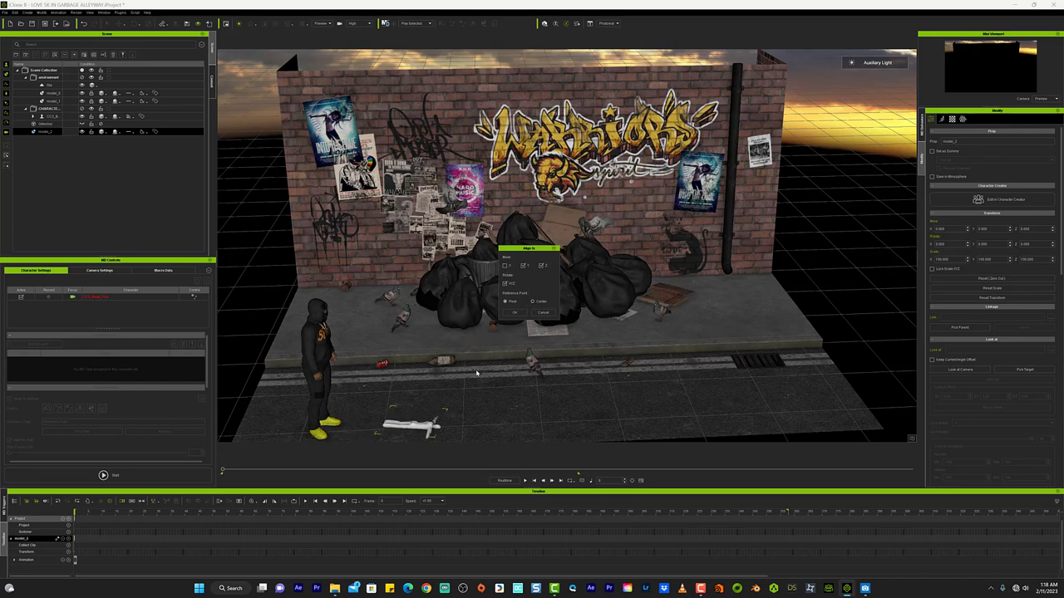
pyautogui.click(532, 302)
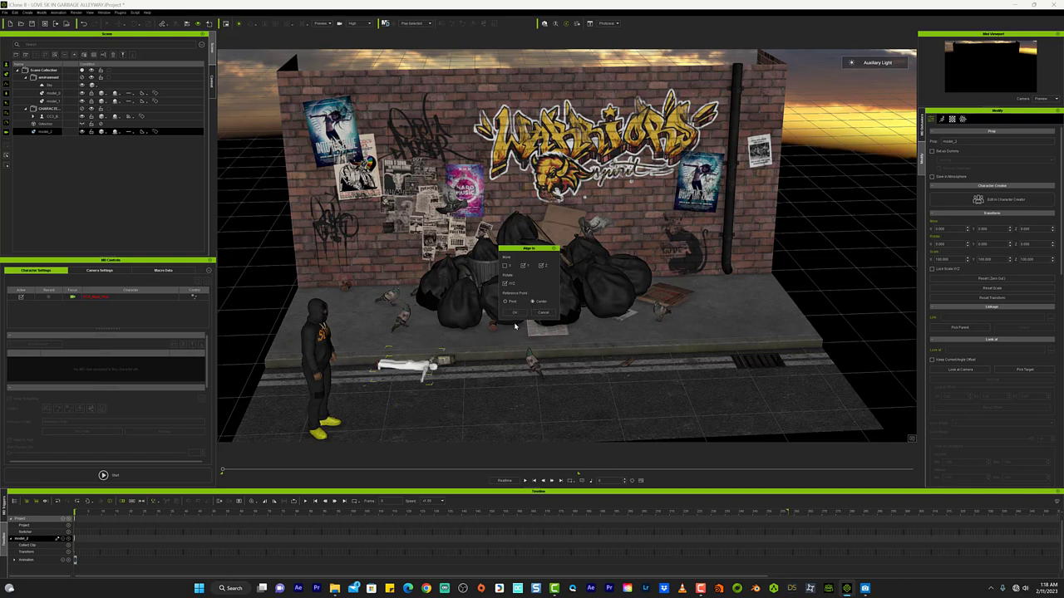
pyautogui.click(516, 313)
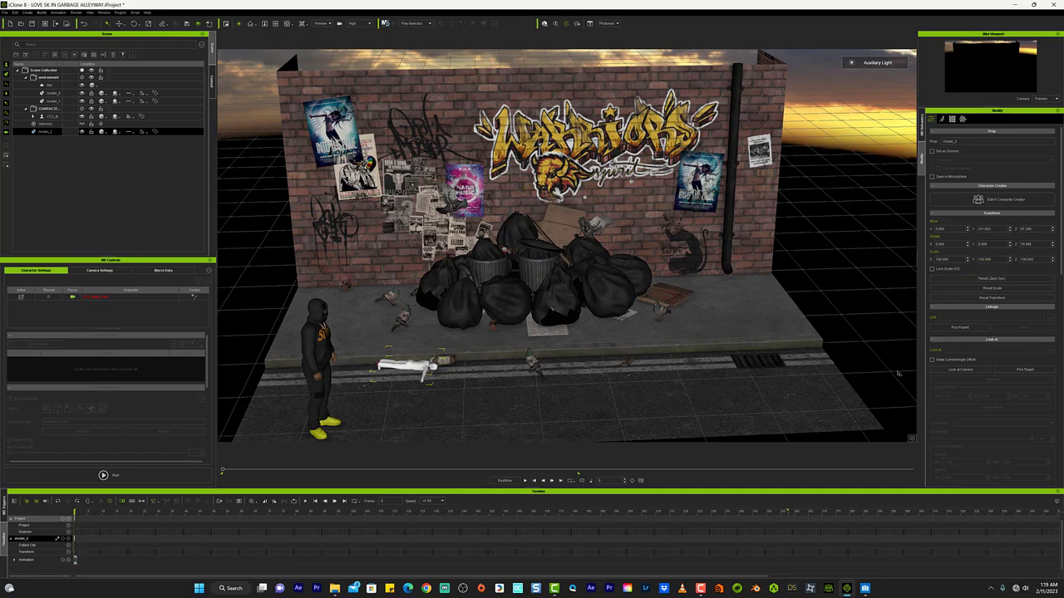
# Move the imported model's pivot to a corner point of the pivot quick set and set its Z position to 0
pyautogui.scroll(-5, 965, 388)
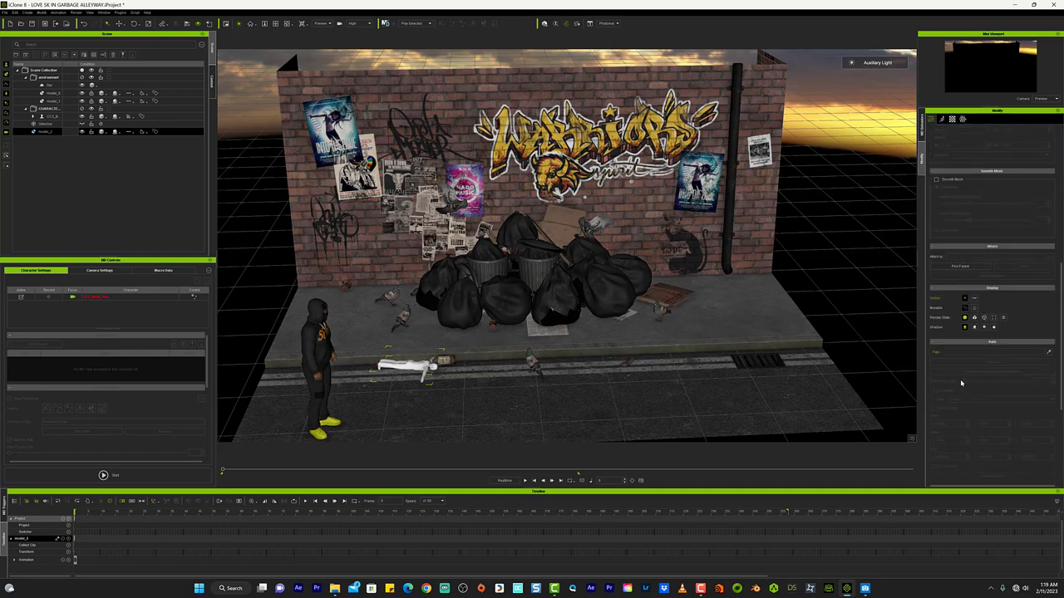
pyautogui.scroll(-5, 961, 383)
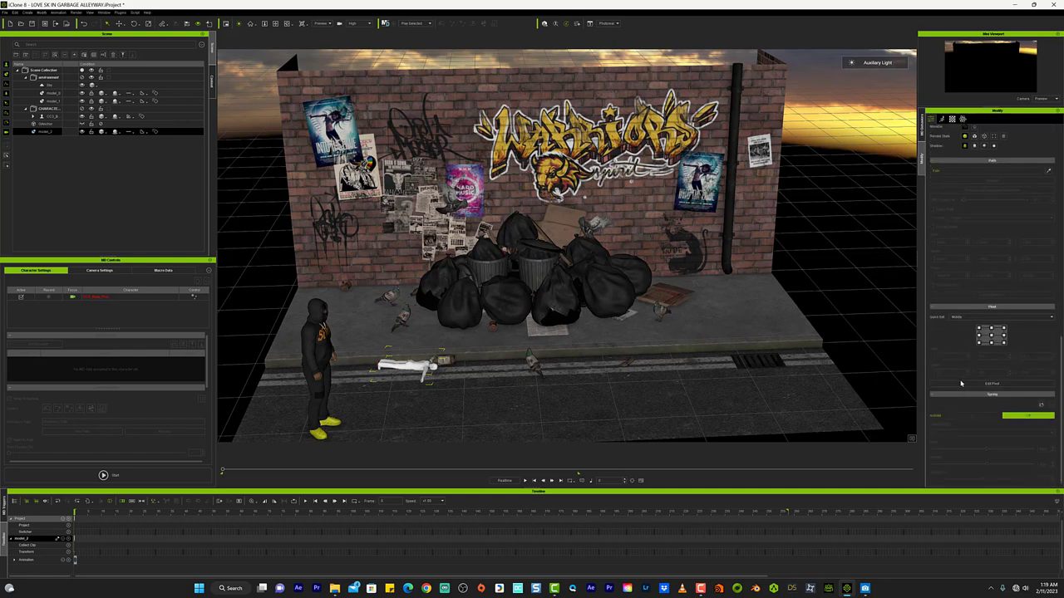
pyautogui.click(1014, 316)
pyautogui.click(1011, 330)
pyautogui.click(1004, 336)
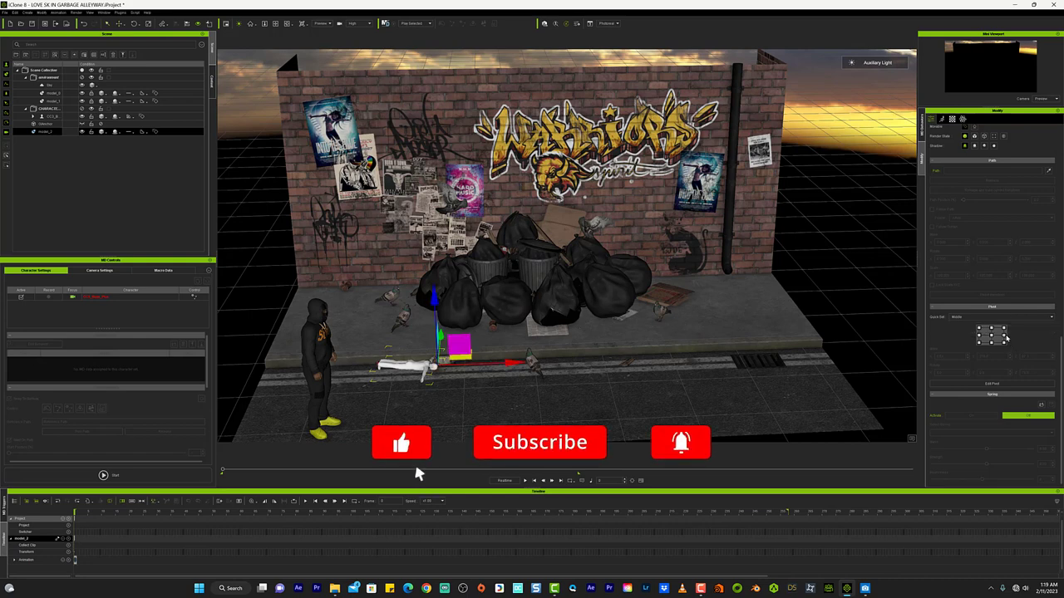
pyautogui.hotkey('ctrl', 'z')
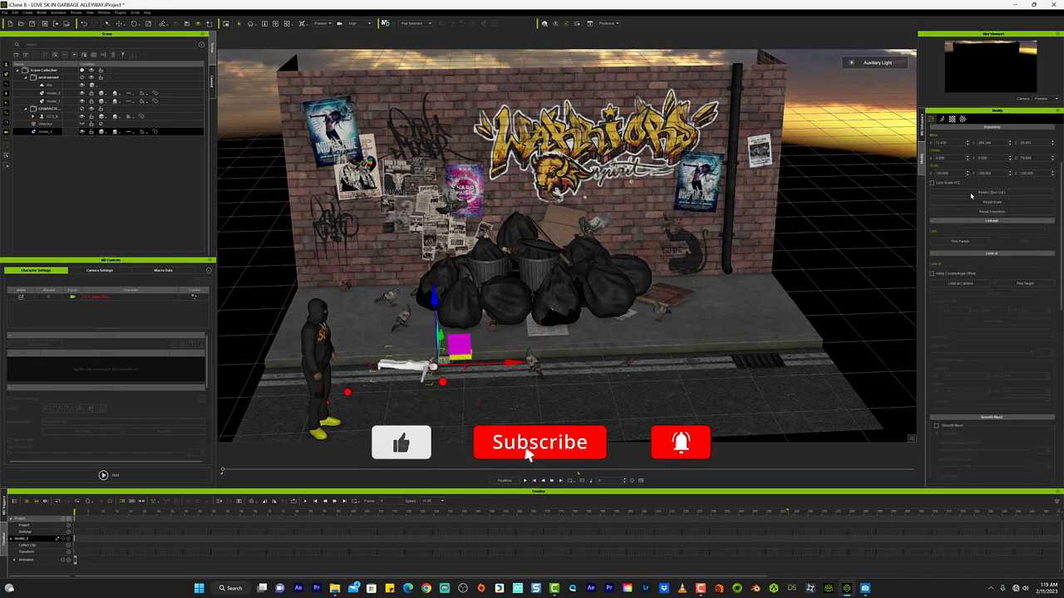
pyautogui.hotkey('ctrl', 'z')
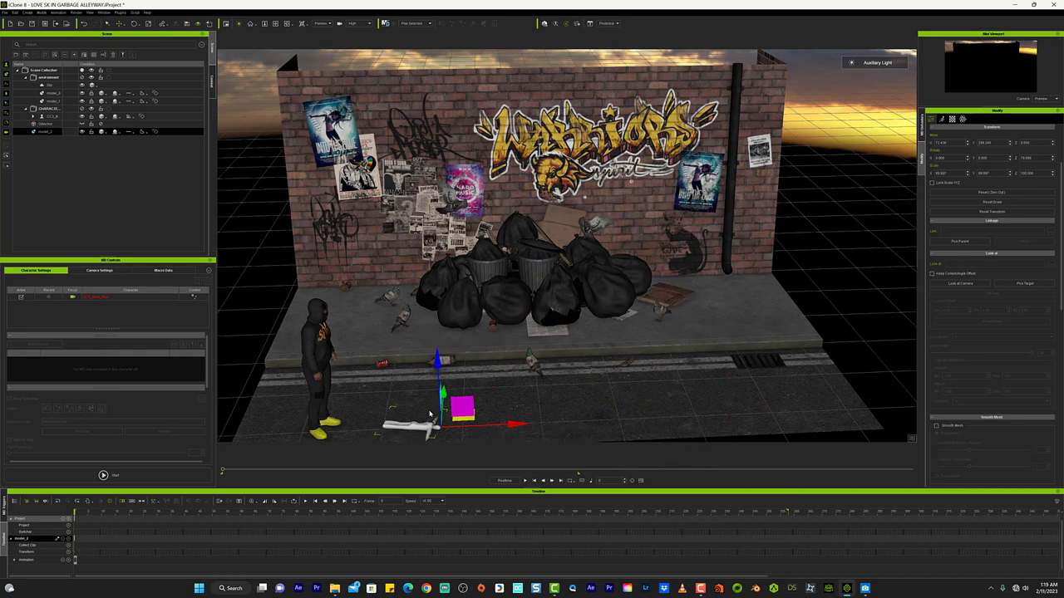
# Rotate the imported model freehand to about -101 degrees on X
pyautogui.rightClick(432, 427)
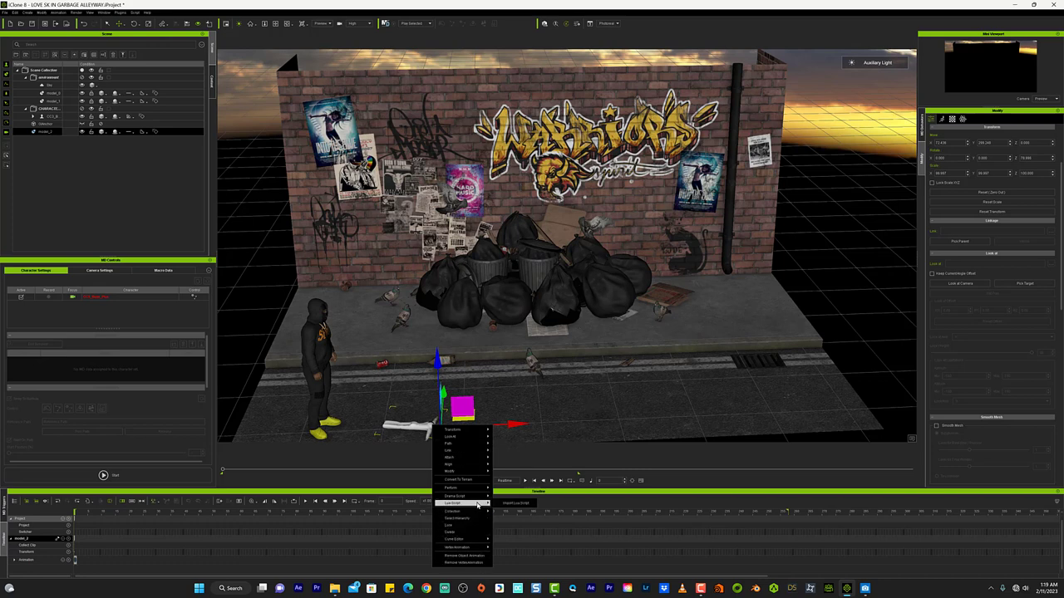
pyautogui.moveTo(484, 466)
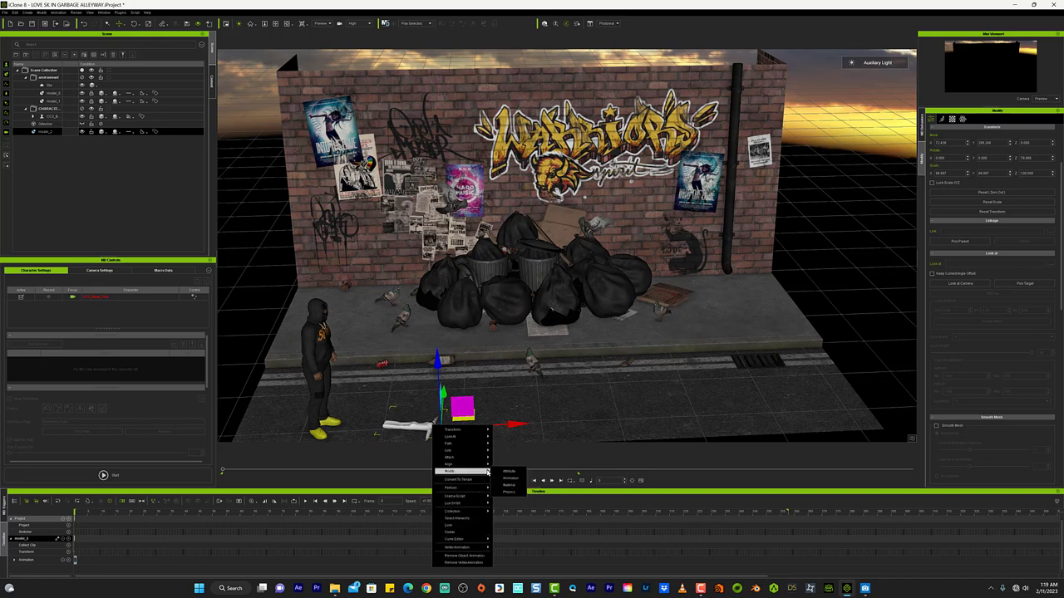
pyautogui.moveTo(487, 447)
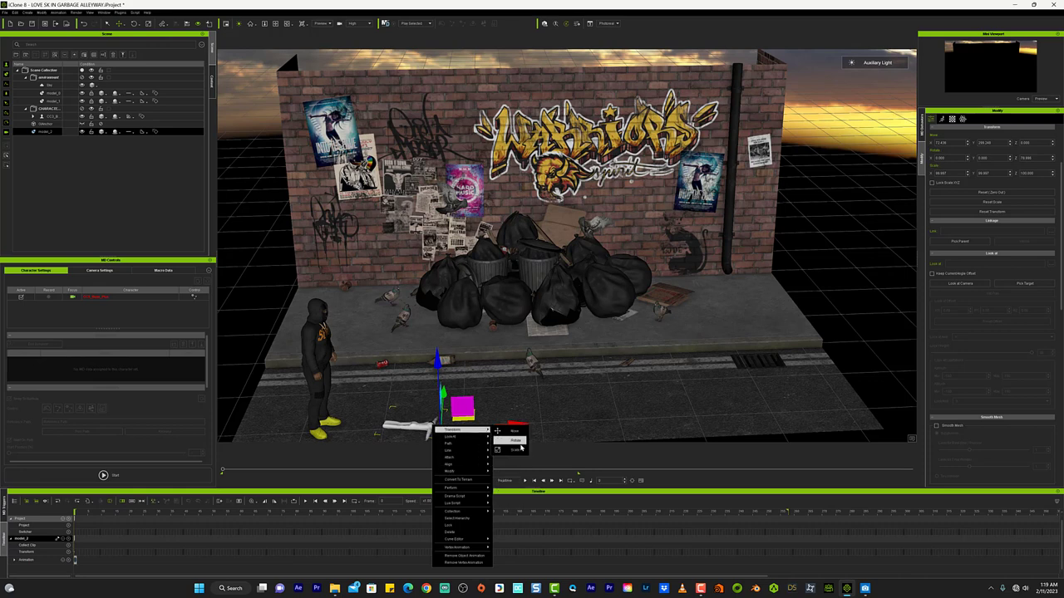
pyautogui.click(518, 442)
pyautogui.moveTo(503, 397); pyautogui.dragTo(488, 372)
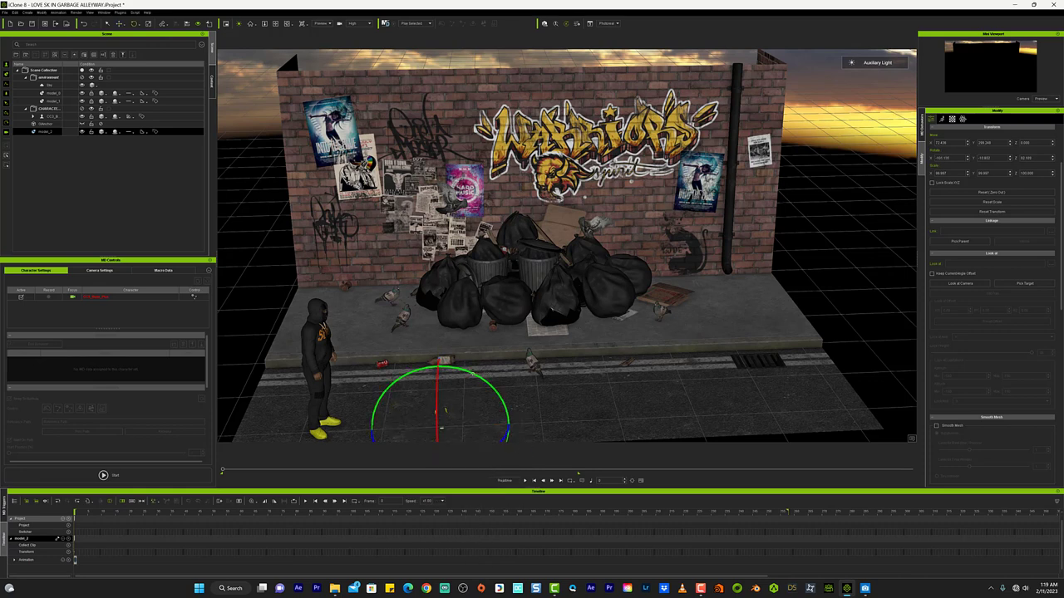
# Try to move the imported model freehand across the street in front of the alley wall
pyautogui.press('w')
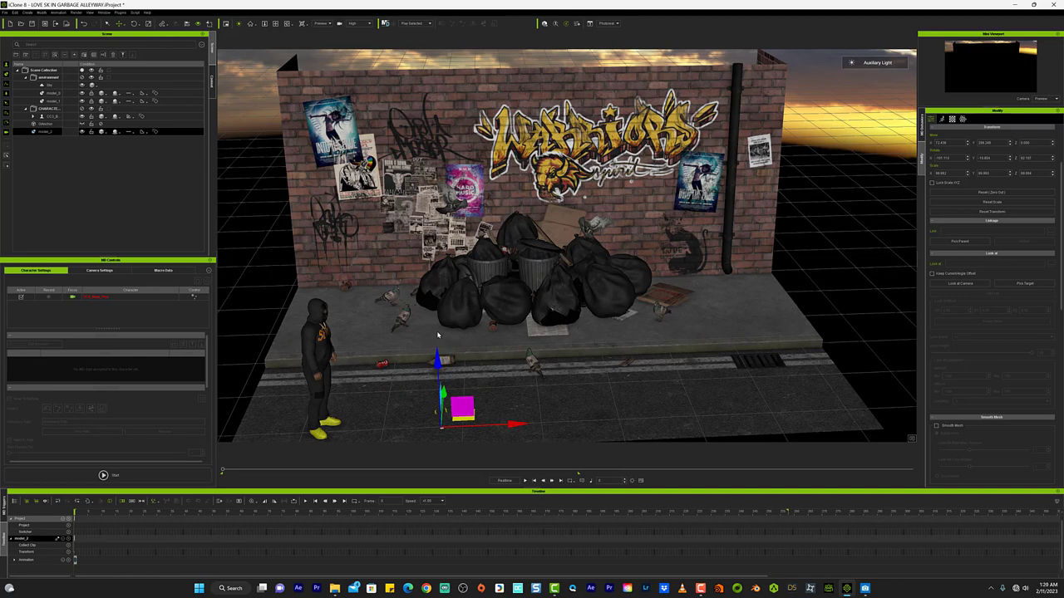
pyautogui.scroll(-3, 497, 425)
pyautogui.moveTo(491, 363); pyautogui.dragTo(639, 276)
pyautogui.click(123, 24)
pyautogui.click(135, 44)
pyautogui.moveTo(618, 356); pyautogui.dragTo(509, 443)
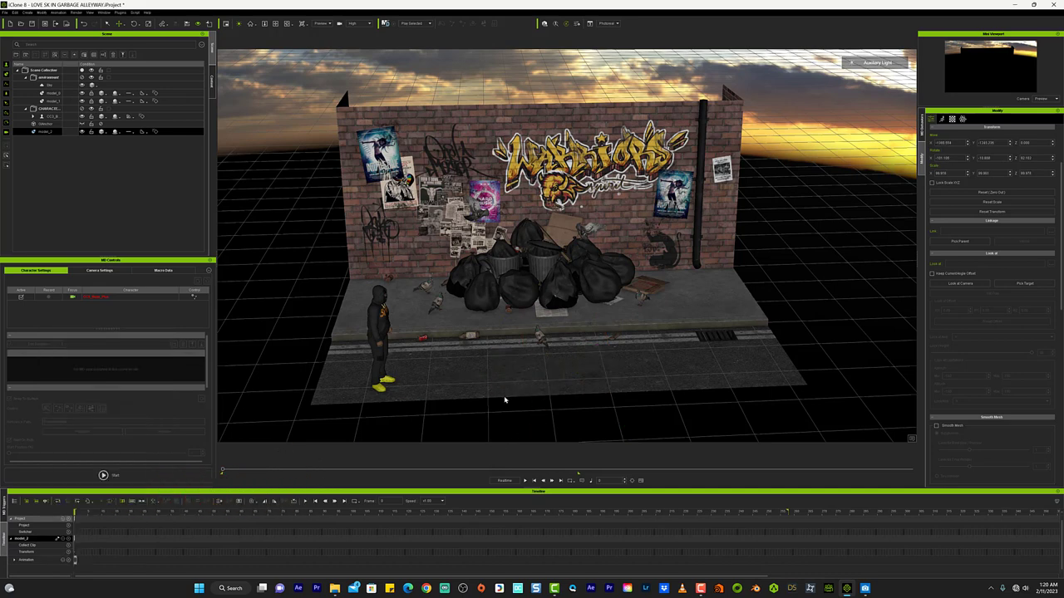
# Undo the last freehand moves of the imported model
pyautogui.hotkey('ctrl', 'z')
pyautogui.hotkey('ctrl', 'z')
pyautogui.hotkey('ctrl', 'z')
pyautogui.hotkey('ctrl', 'z')
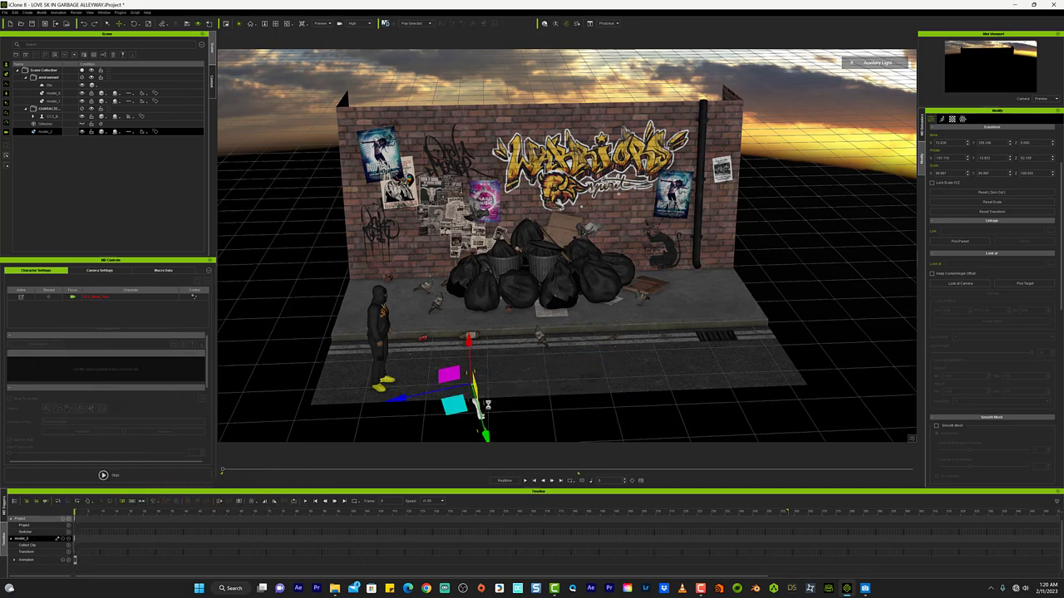
# Undo the remaining move, rotation and scale changes of the imported model
pyautogui.hotkey('ctrl', 'z')
pyautogui.hotkey('ctrl', 'z')
pyautogui.hotkey('ctrl', 'z')
pyautogui.hotkey('ctrl', 'z')
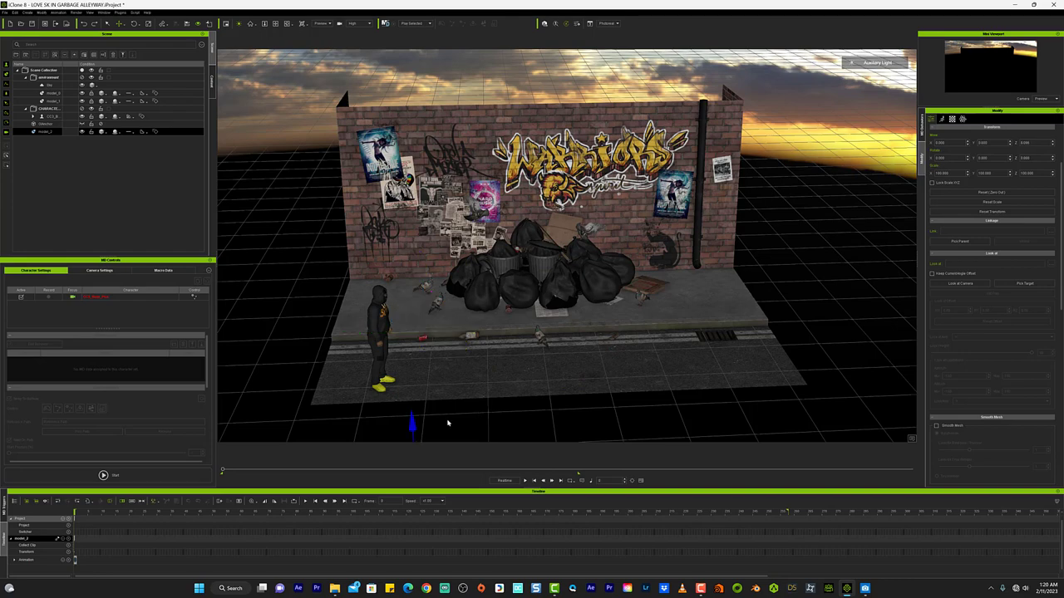
pyautogui.scroll(-4, 393, 414)
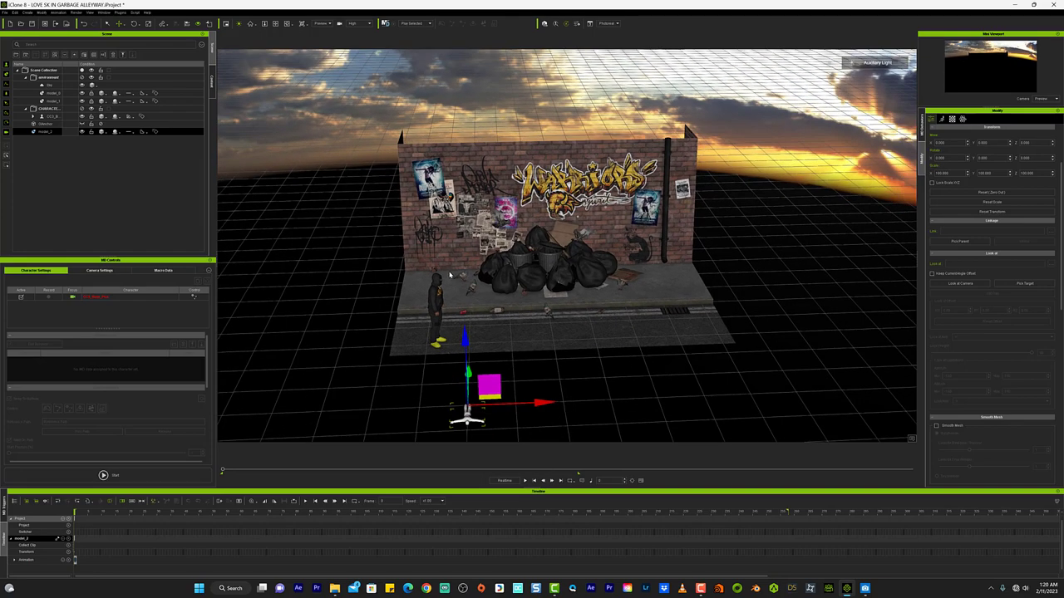
pyautogui.moveTo(486, 256); pyautogui.dragTo(556, 365, button='right')
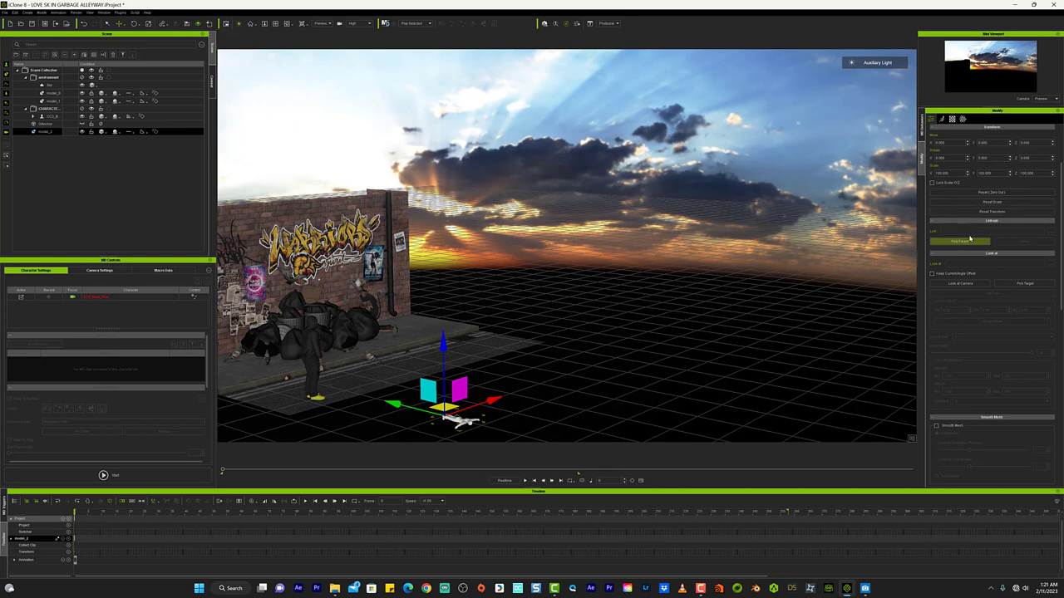
# Set the imported model's pivot quick set to Front and try to align the model to the existing character
pyautogui.scroll(-10, 1017, 214)
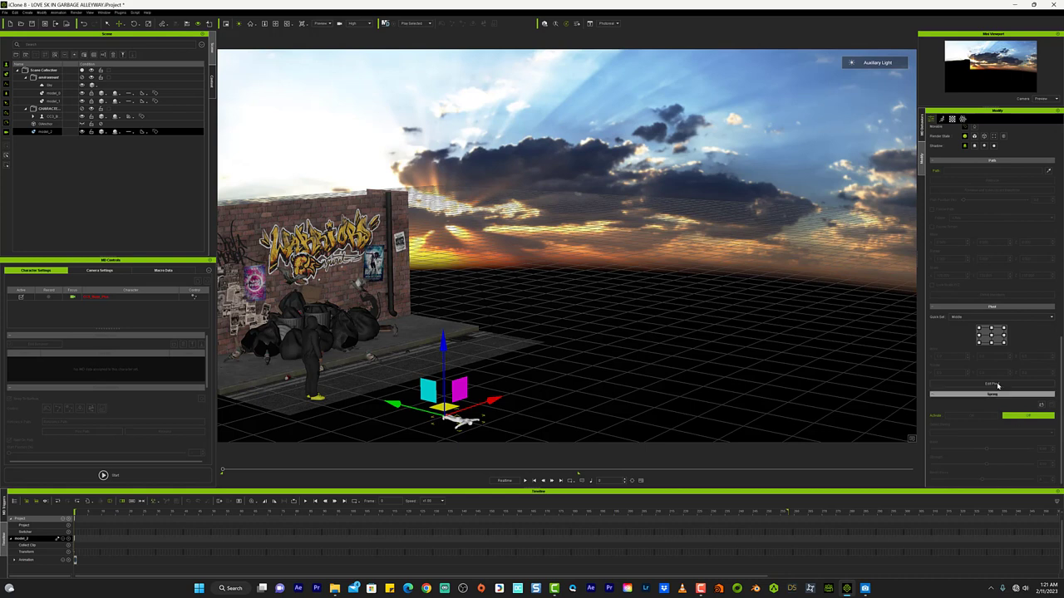
pyautogui.click(979, 315)
pyautogui.click(979, 327)
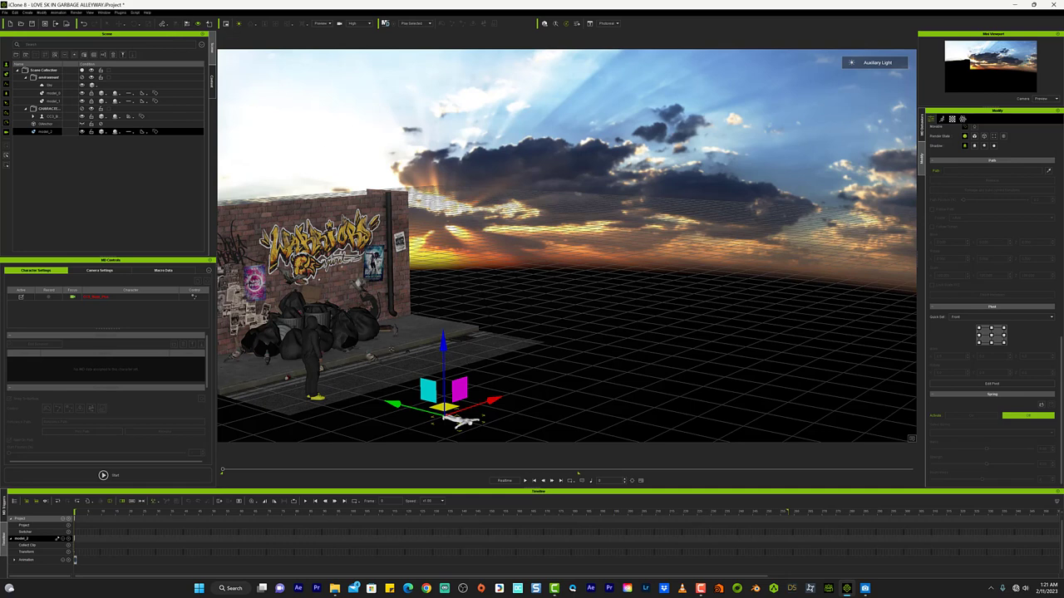
pyautogui.click(314, 342)
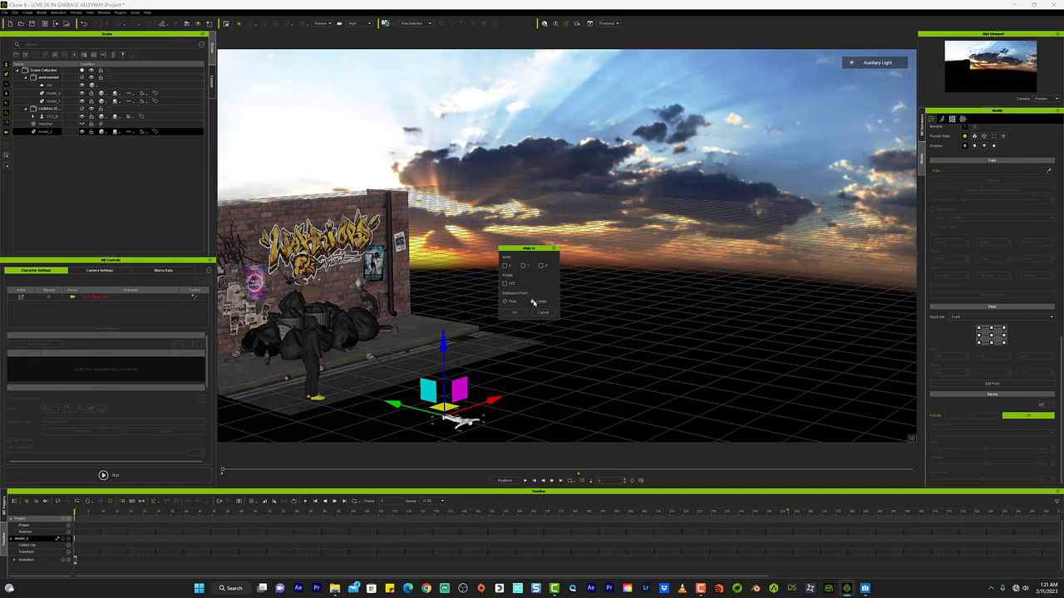
pyautogui.click(544, 313)
# Scale the imported model uniformly to about 275% on all axes
pyautogui.scroll(1, 477, 420)
pyautogui.scroll(-1, 476, 416)
pyautogui.moveTo(472, 406); pyautogui.dragTo(465, 381, button='middle')
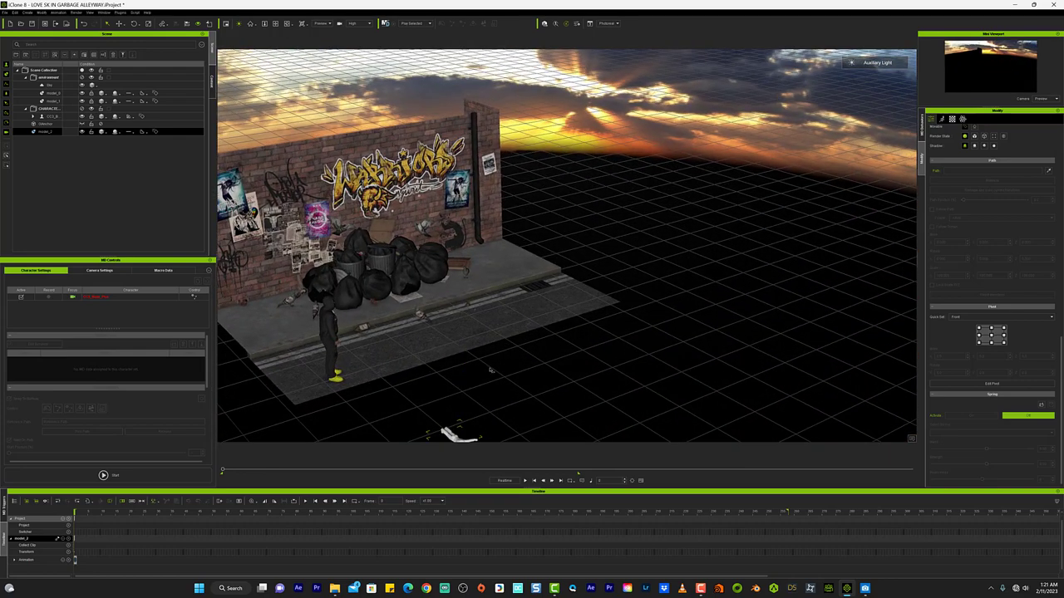
pyautogui.moveTo(487, 368); pyautogui.dragTo(488, 405, button='right')
pyautogui.moveTo(486, 405); pyautogui.dragTo(573, 152, button='middle')
pyautogui.scroll(5, 481, 217)
pyautogui.scroll(-3, 572, 183)
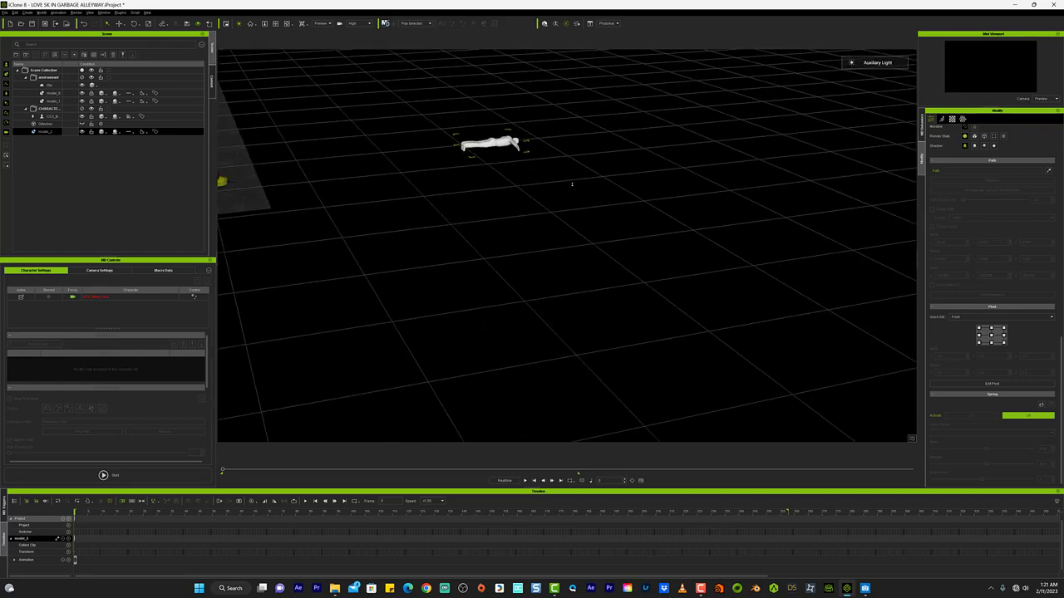
pyautogui.moveTo(572, 183); pyautogui.dragTo(357, 265, button='right')
pyautogui.press('r')
pyautogui.moveTo(494, 265); pyautogui.dragTo(667, 207)
pyautogui.press('w')
pyautogui.press('f')
pyautogui.press('t')
pyautogui.scroll(-5, 537, 274)
pyautogui.press('r')
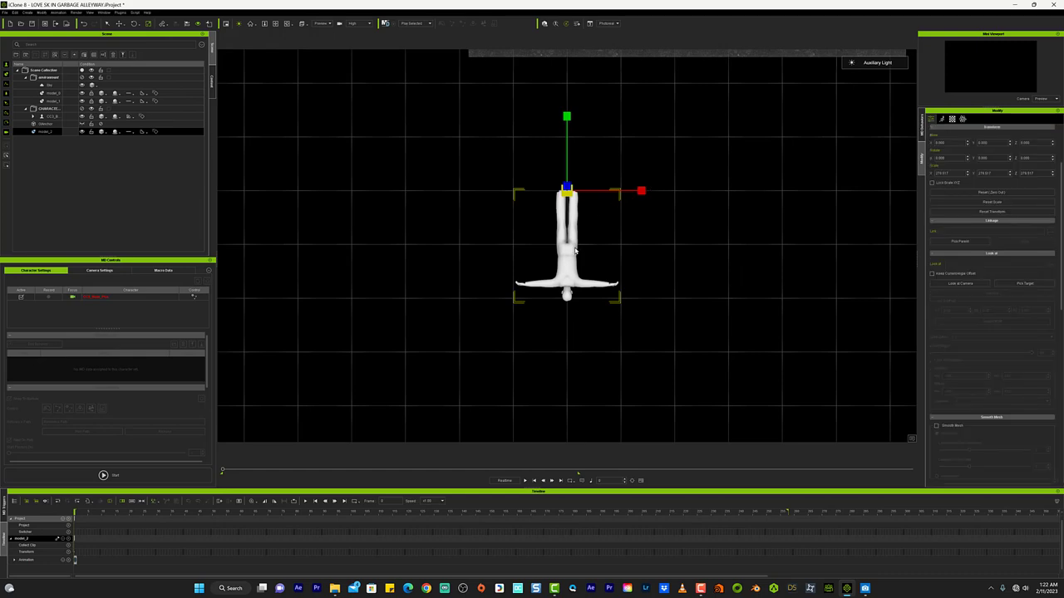
# Stand the imported model upright, turning it about 114 degrees on Z and setting its X rotation to -90
pyautogui.press('e')
pyautogui.scroll(1, 568, 222)
pyautogui.moveTo(568, 223); pyautogui.dragTo(633, 44)
pyautogui.moveTo(634, 44); pyautogui.dragTo(606, 52, button='right')
pyautogui.moveTo(539, 252); pyautogui.dragTo(567, 227)
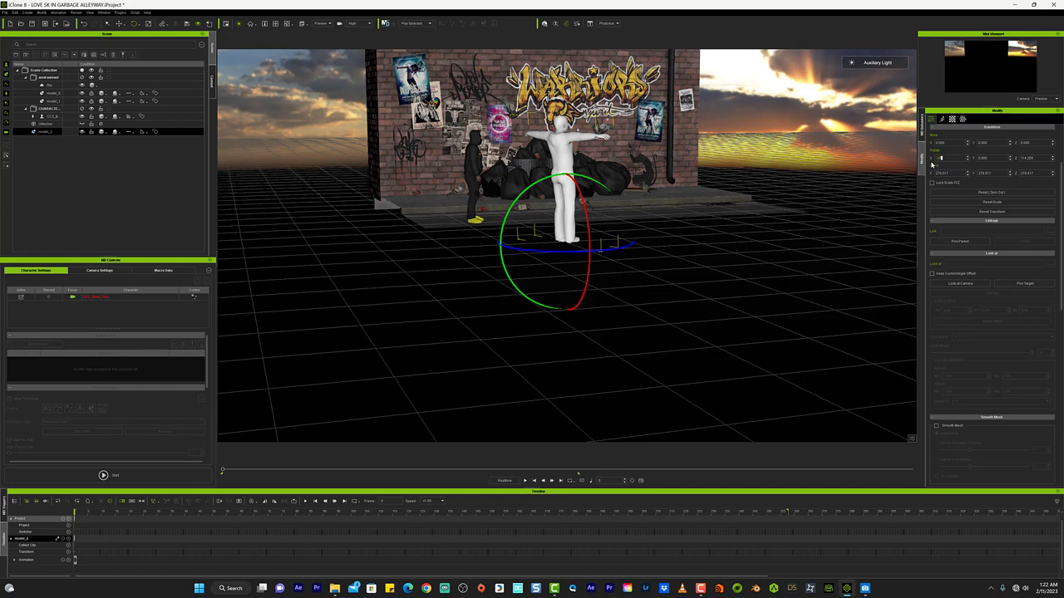
pyautogui.press('Return')
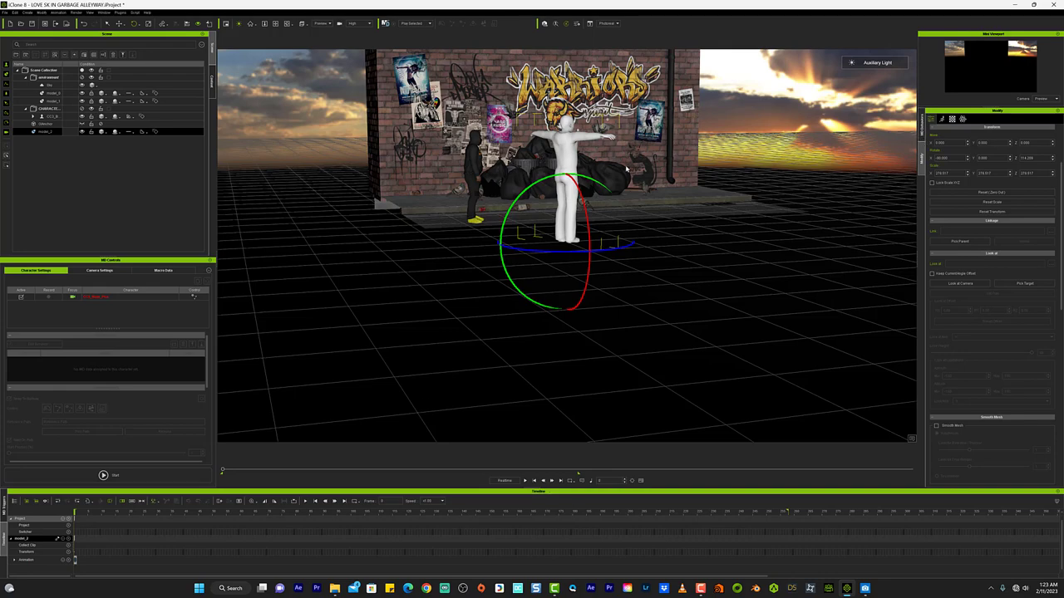
# Open the imported model's animation layer editor, set the bone size to 1.00 and turn off Bone Edit Mode
pyautogui.moveTo(642, 240); pyautogui.dragTo(532, 293, button='right')
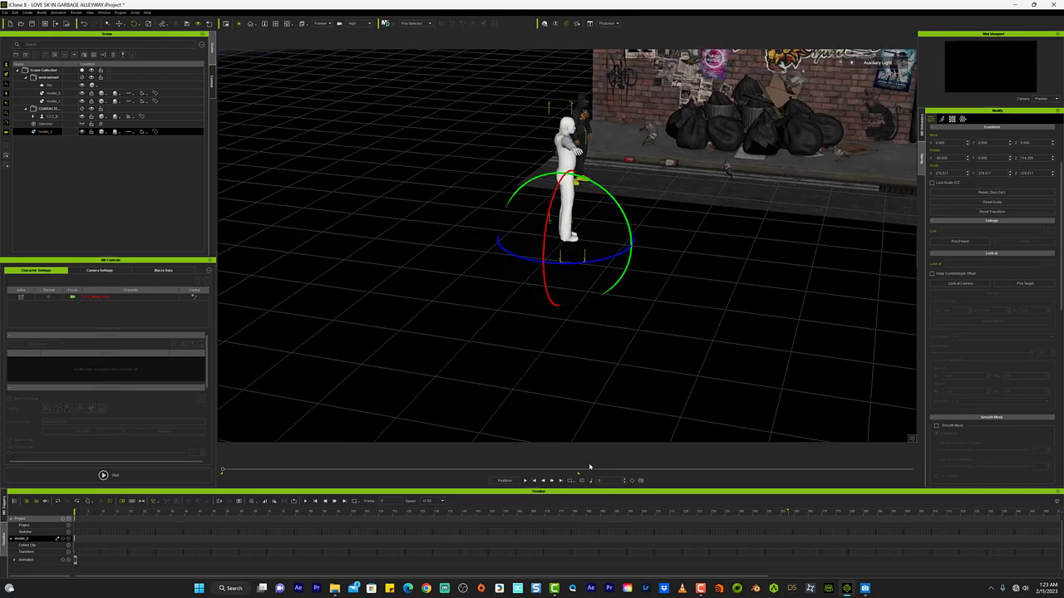
pyautogui.click(943, 118)
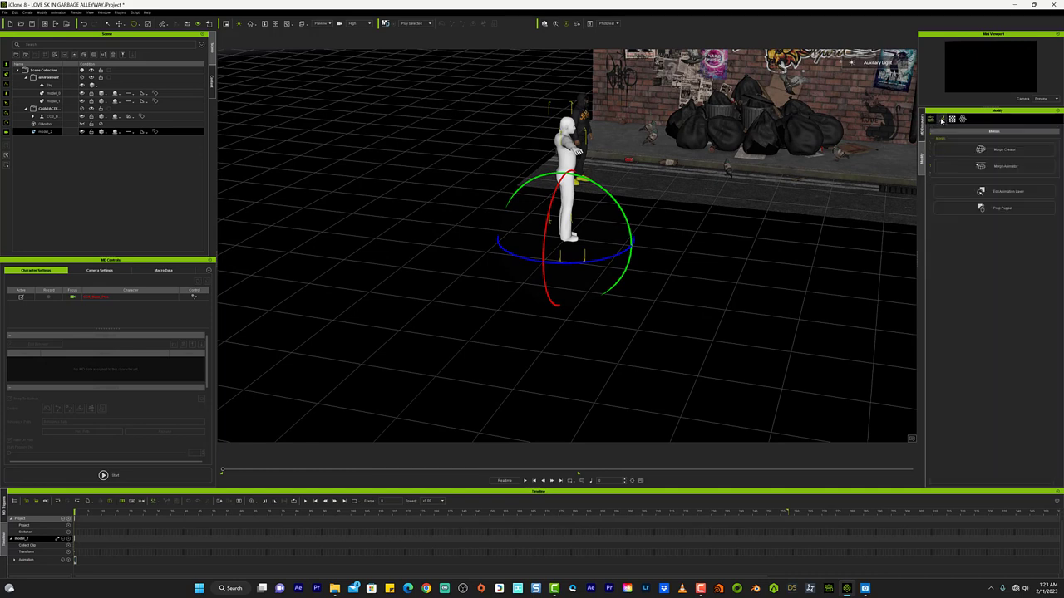
pyautogui.click(1034, 193)
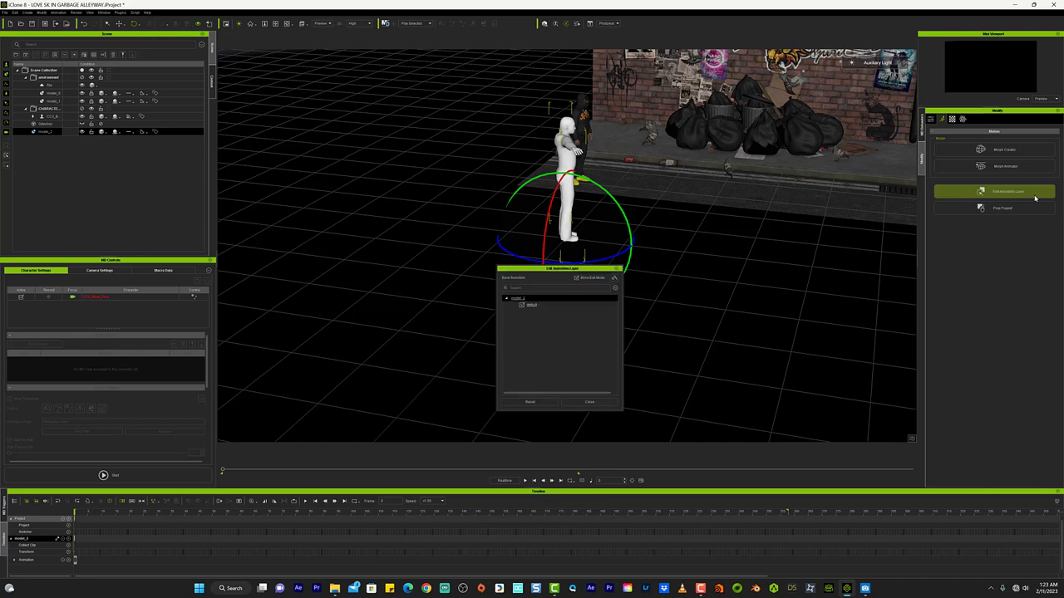
pyautogui.click(615, 277)
pyautogui.moveTo(631, 287); pyautogui.dragTo(654, 288)
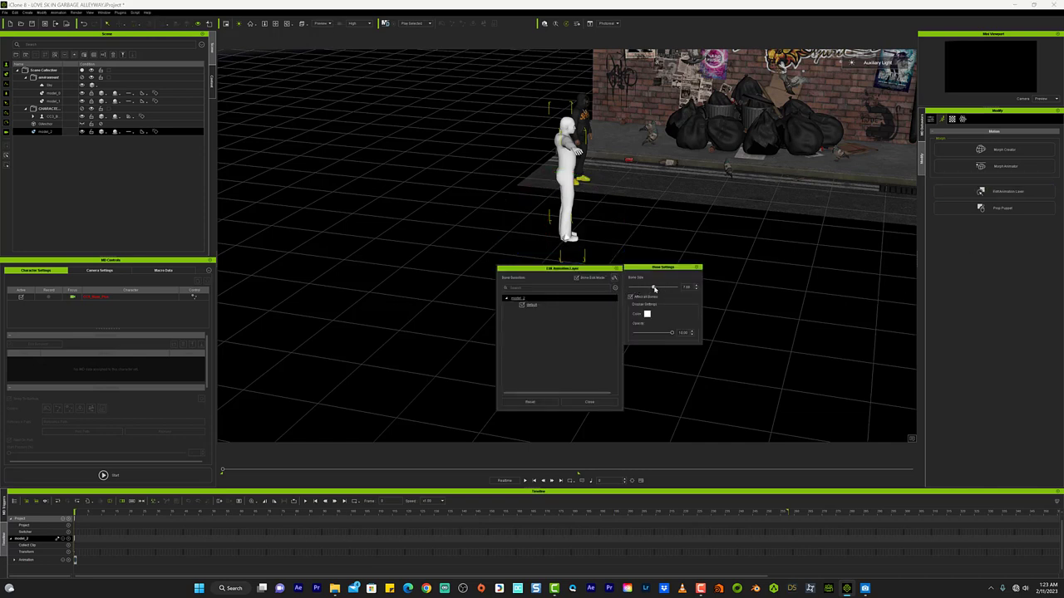
pyautogui.click(597, 278)
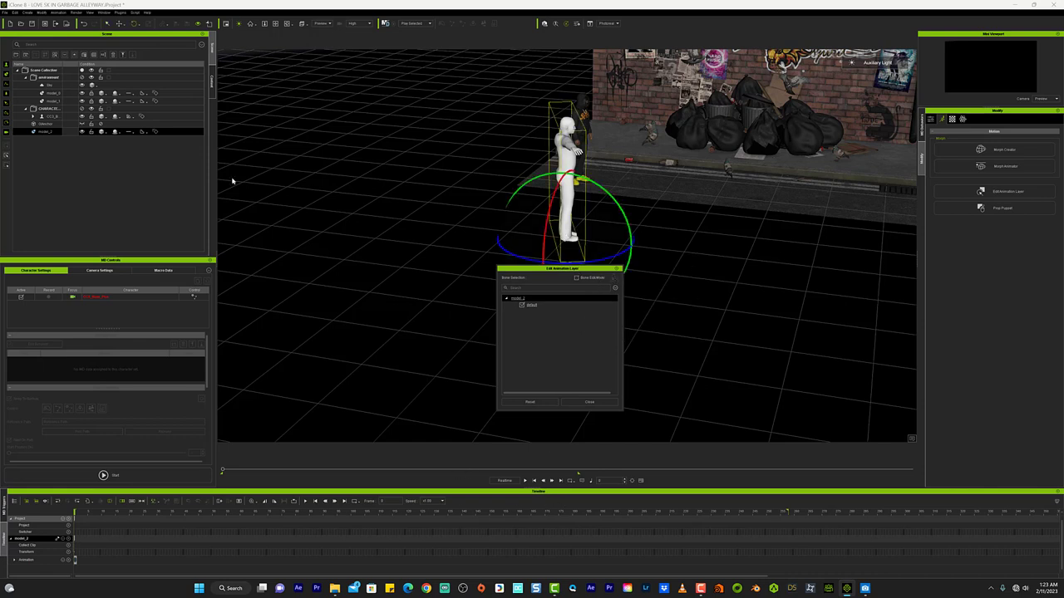
# Try to apply a relaxed walk motion from the template Animation pack to the imported model and close the animation layer editor
pyautogui.click(212, 80)
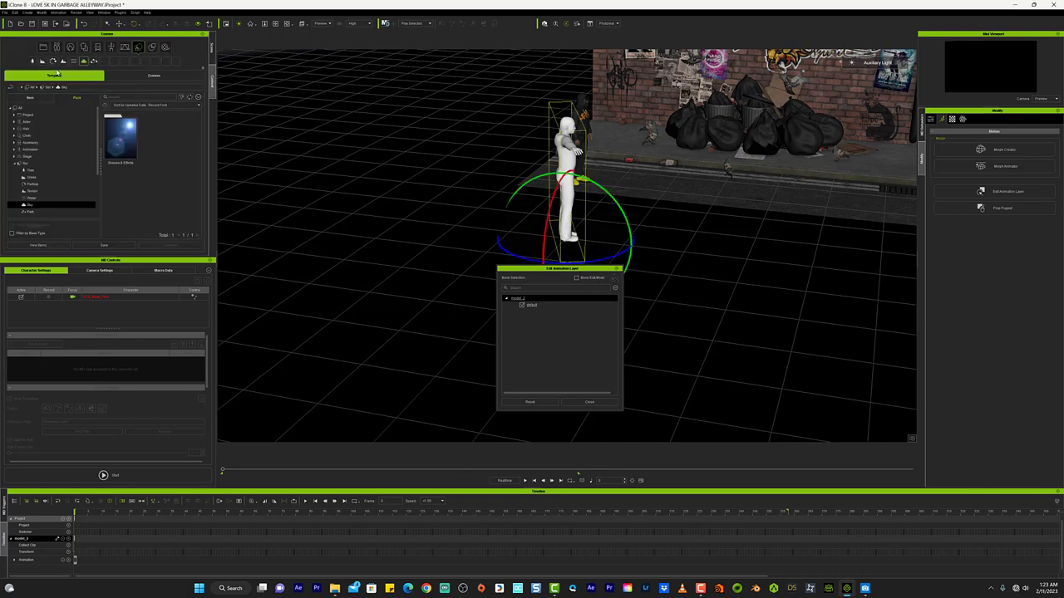
pyautogui.click(26, 163)
pyautogui.click(15, 150)
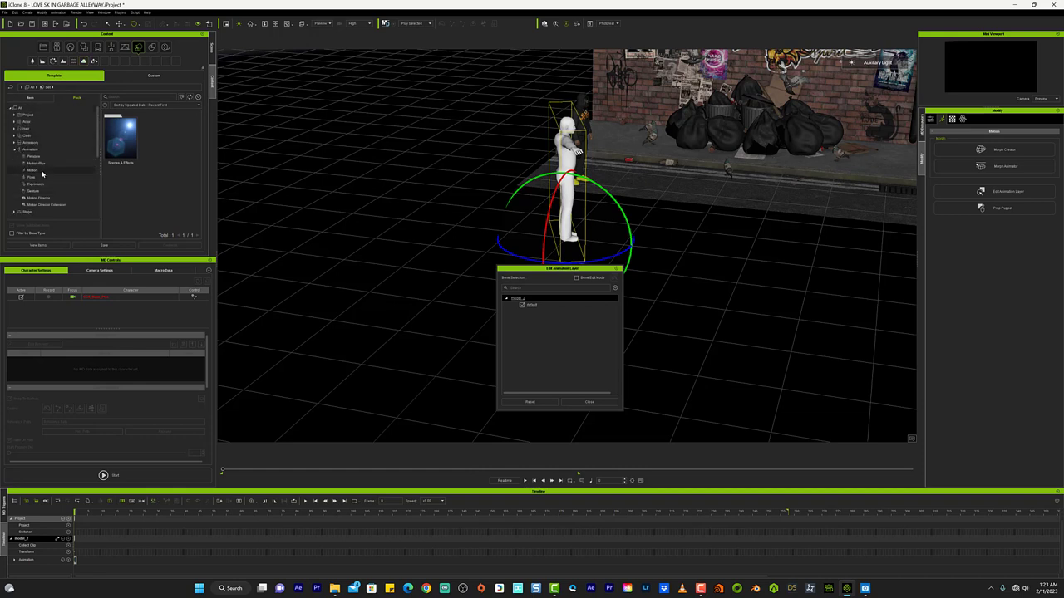
pyautogui.click(42, 170)
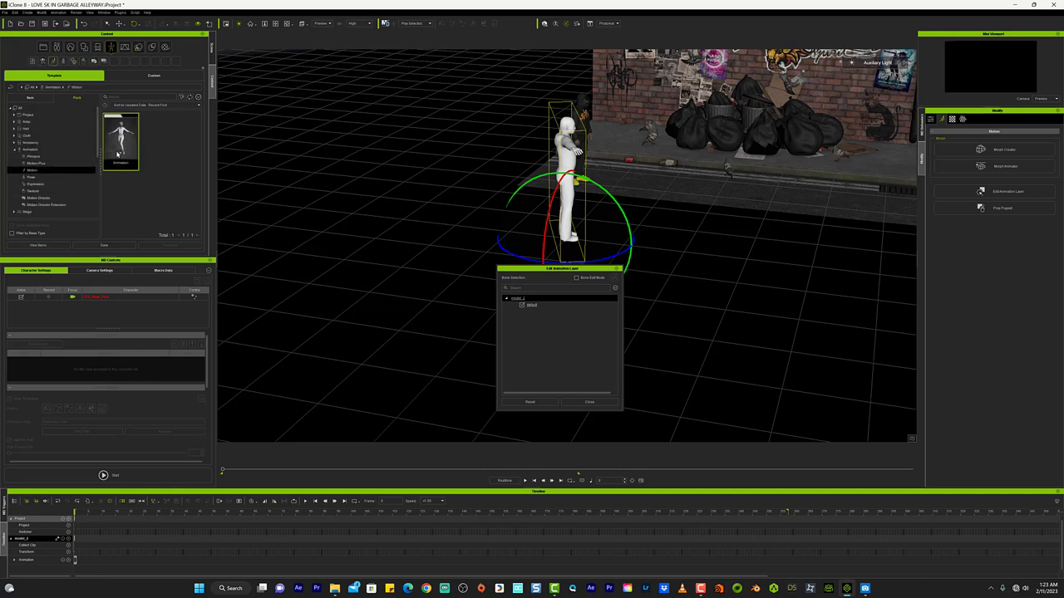
pyautogui.doubleClick(118, 154)
pyautogui.moveTo(153, 157); pyautogui.dragTo(593, 193)
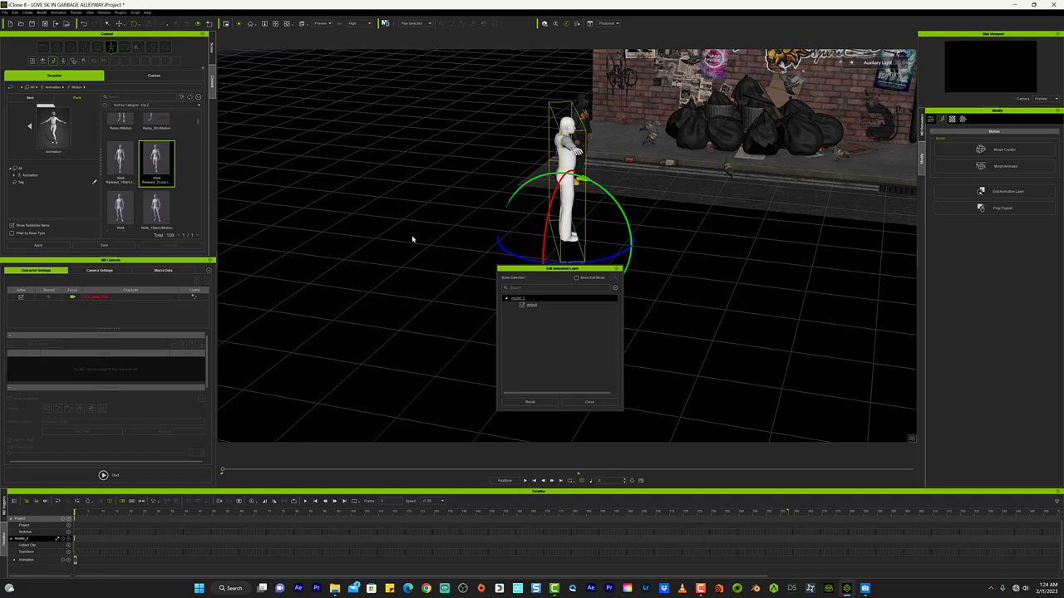
pyautogui.click(585, 402)
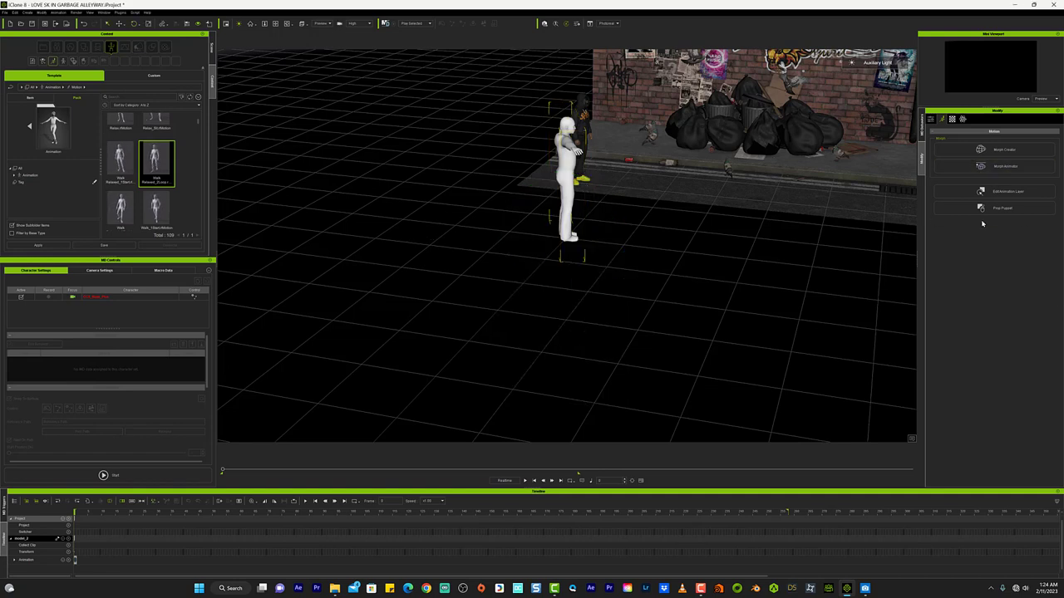
pyautogui.click(120, 12)
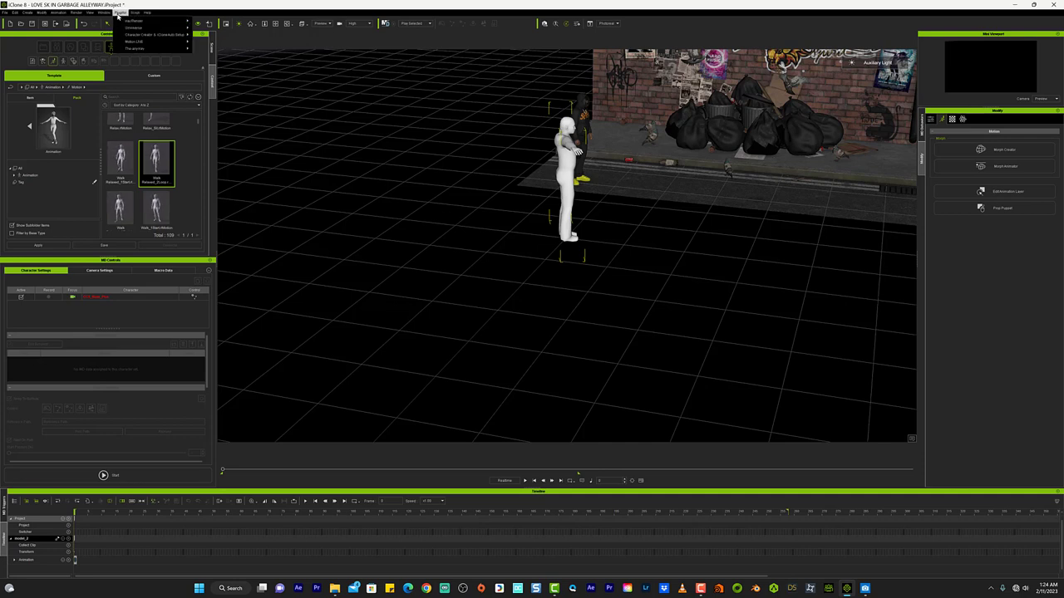
pyautogui.moveTo(162, 50)
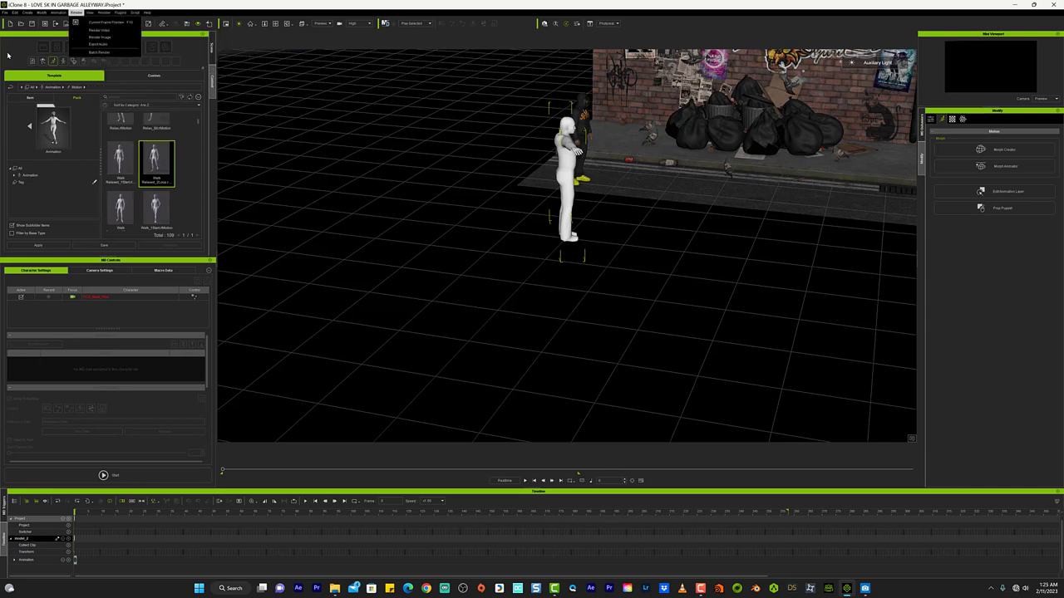
pyautogui.press('Escape')
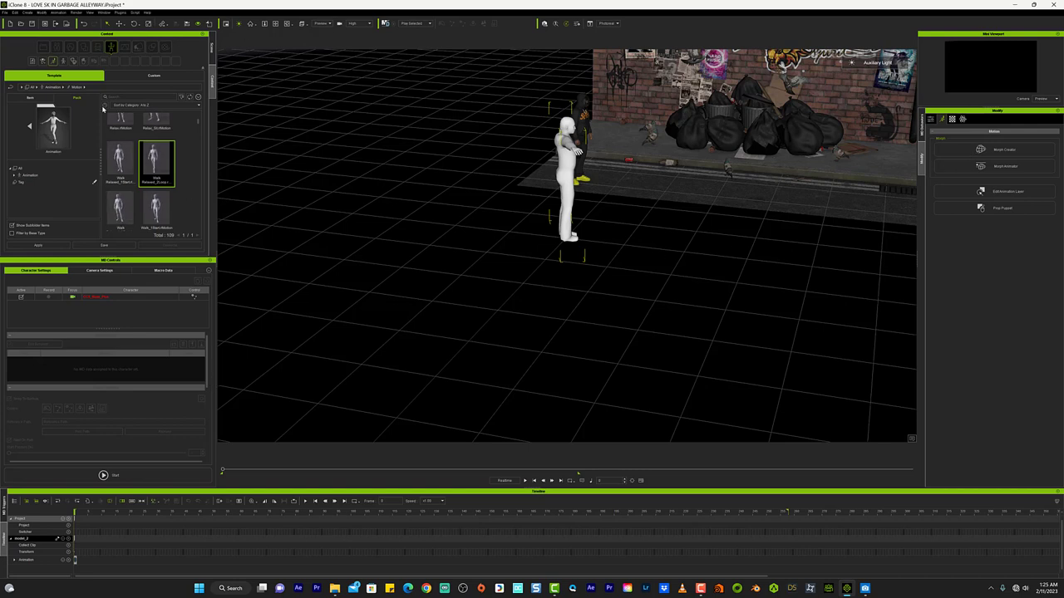
# Try to apply the walk_listening motion from the custom External Motion library to the imported model and play it back
pyautogui.click(143, 76)
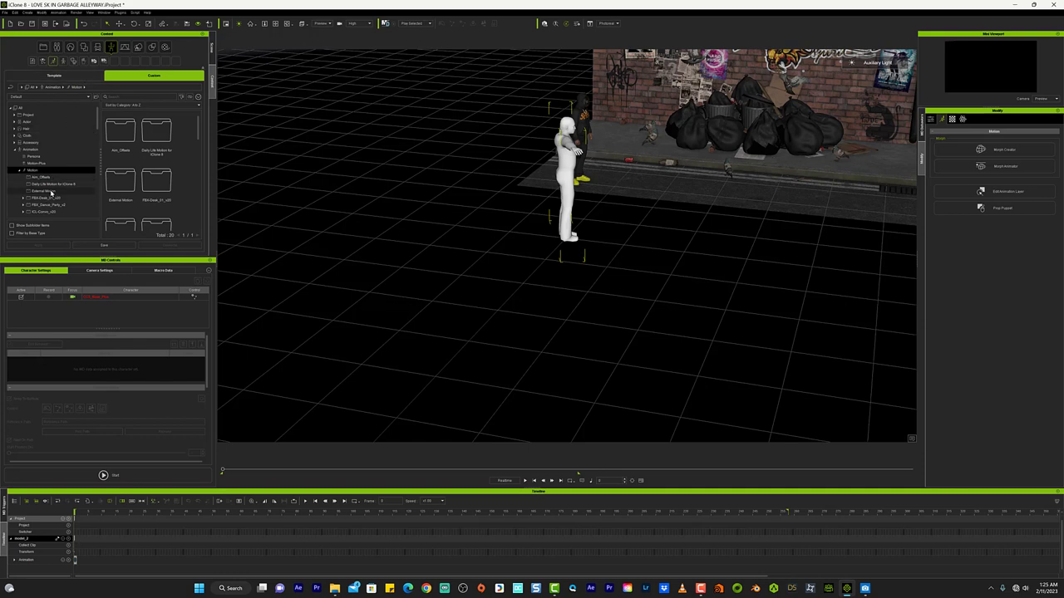
pyautogui.click(51, 193)
pyautogui.scroll(-2, 55, 194)
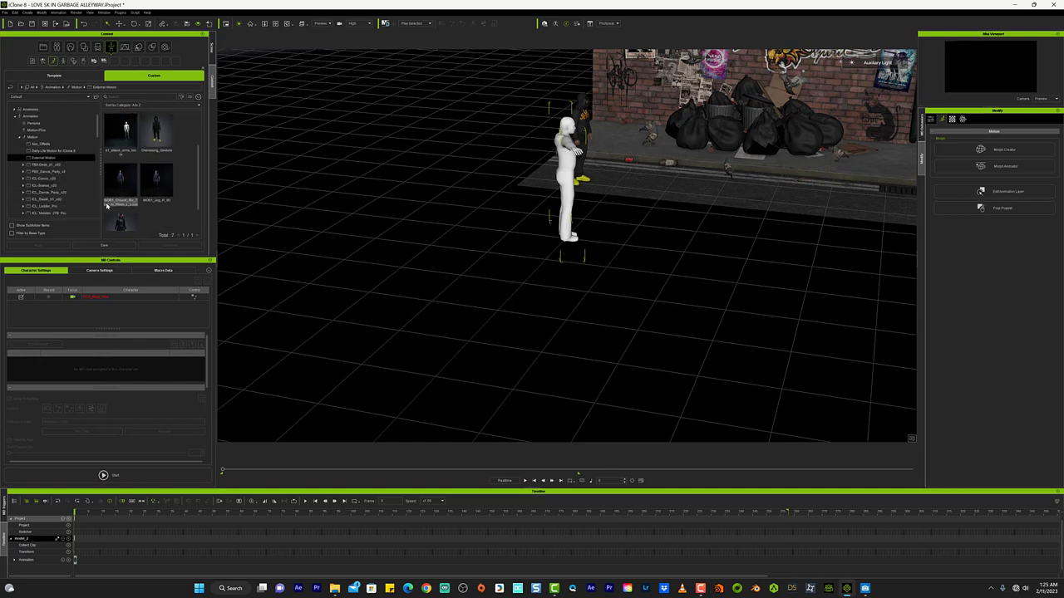
pyautogui.scroll(-2, 105, 204)
pyautogui.moveTo(118, 204); pyautogui.dragTo(582, 121)
pyautogui.press('space')
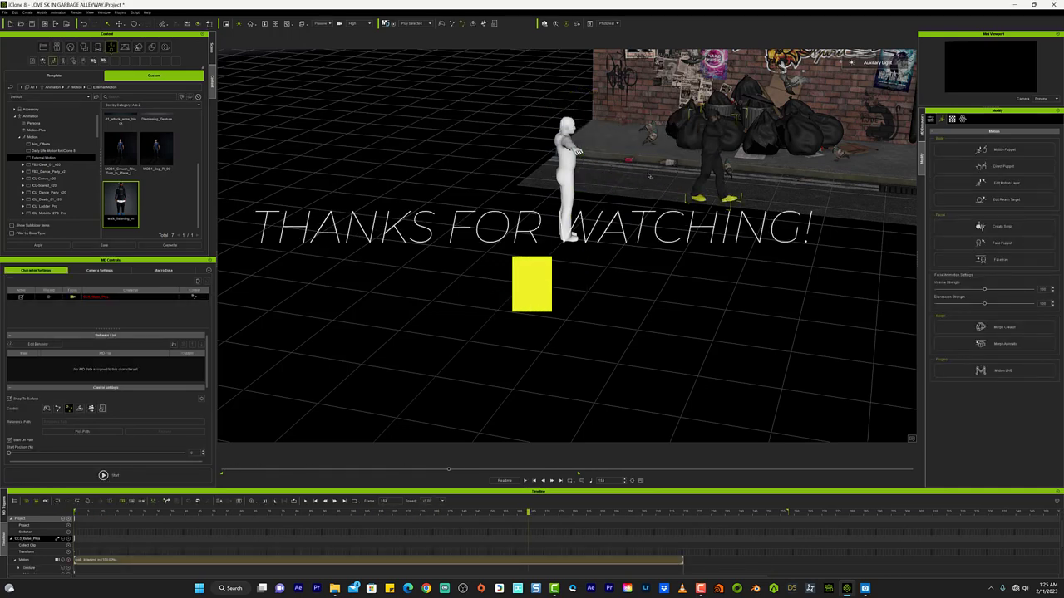
pyautogui.hotkey('ctrl', 'z')
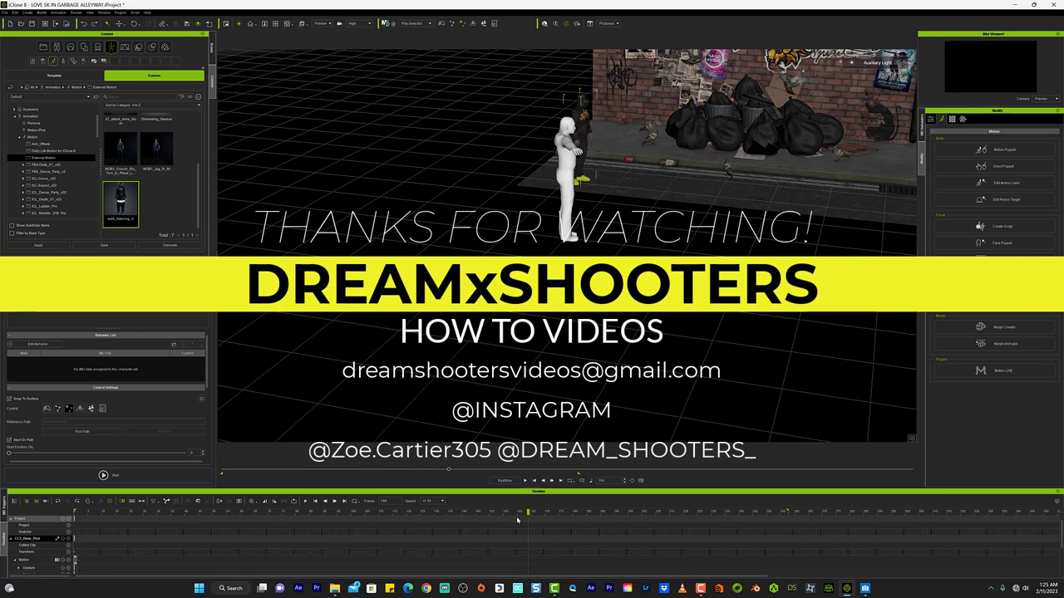
pyautogui.click(533, 481)
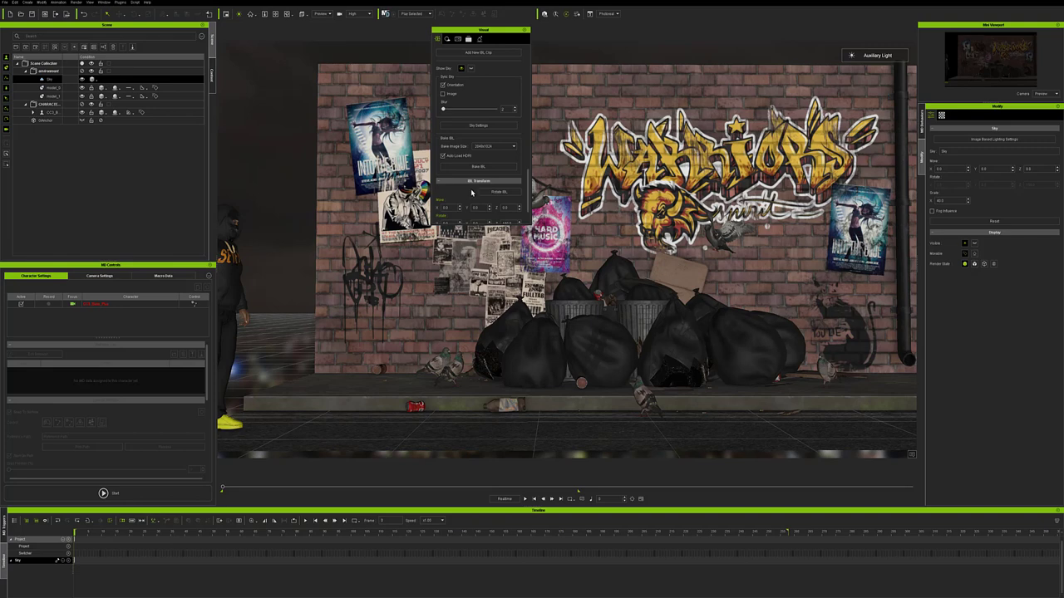
# Rotate the image-based lighting freehand about its X axis using the IBL transform's Rotate IBL gizmo
pyautogui.click(472, 127)
pyautogui.scroll(-2, 465, 154)
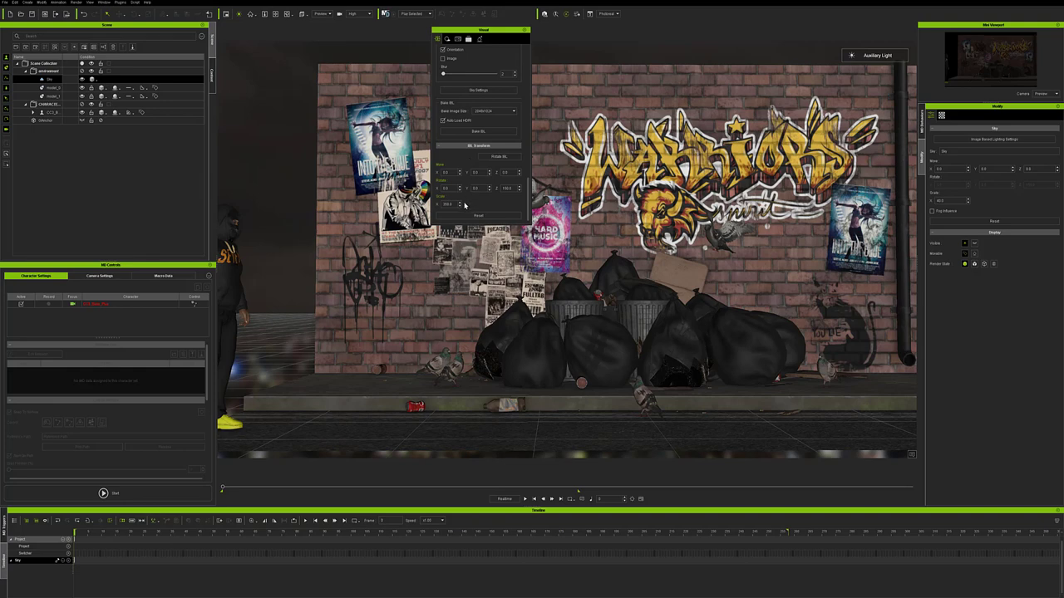
pyautogui.click(498, 157)
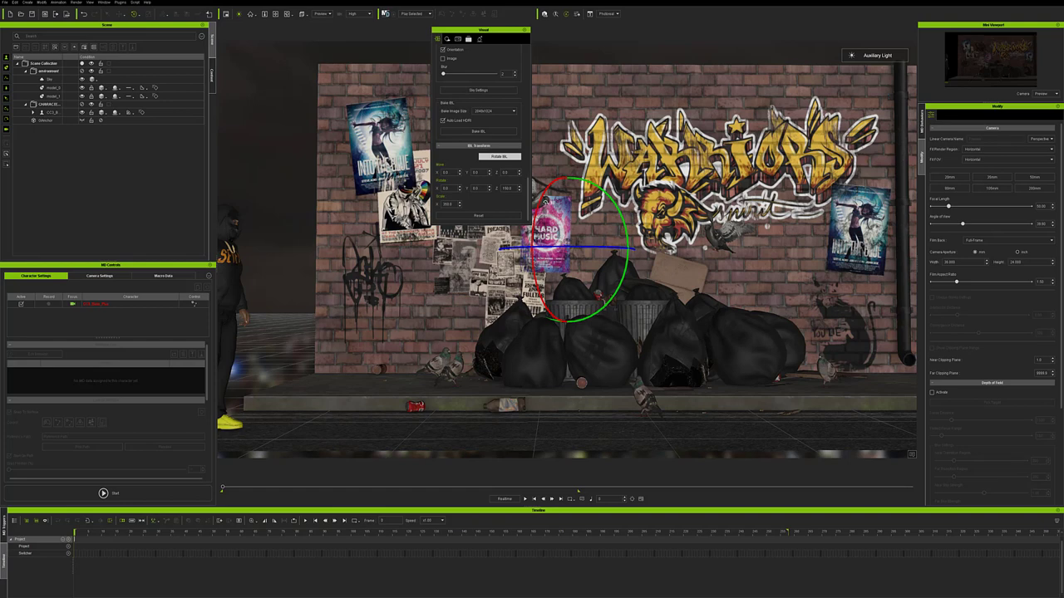
pyautogui.moveTo(546, 202); pyautogui.dragTo(514, 203)
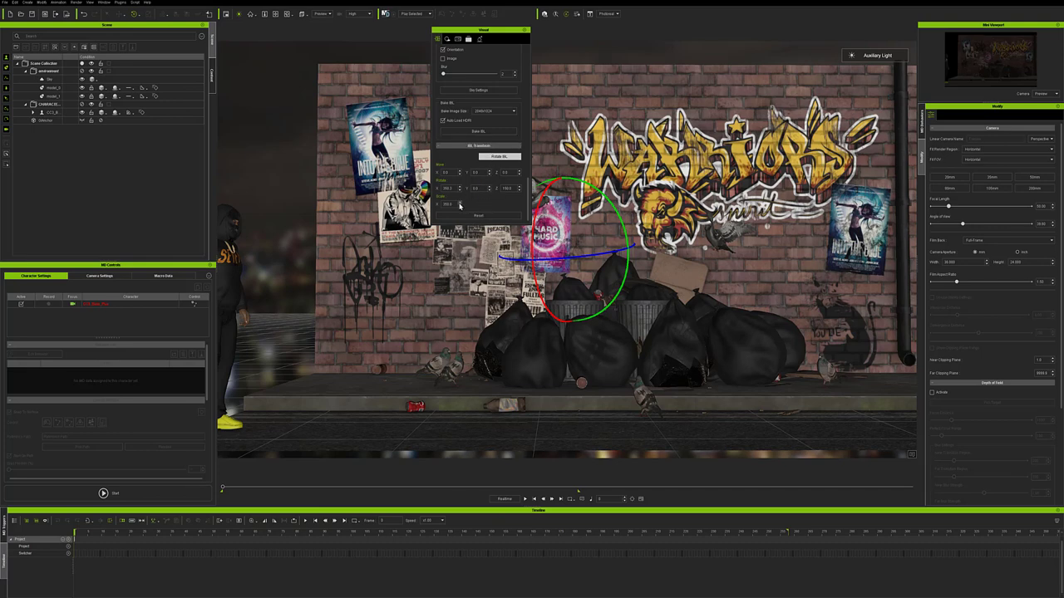
# Preview the background sky with a blur of 0 and set the blur back to 2
pyautogui.click(441, 75)
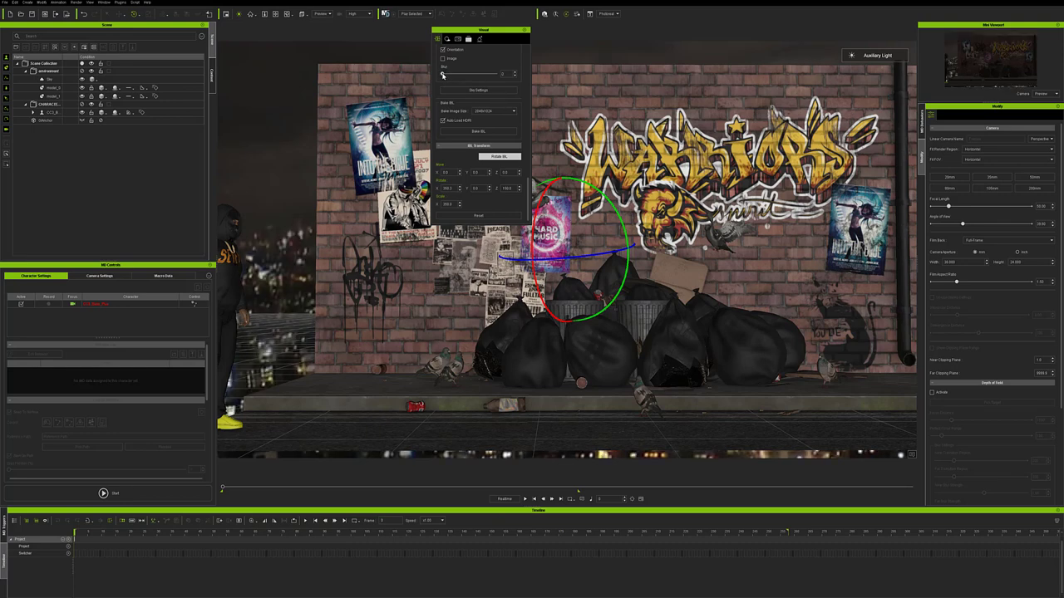
pyautogui.moveTo(443, 76); pyautogui.dragTo(444, 76)
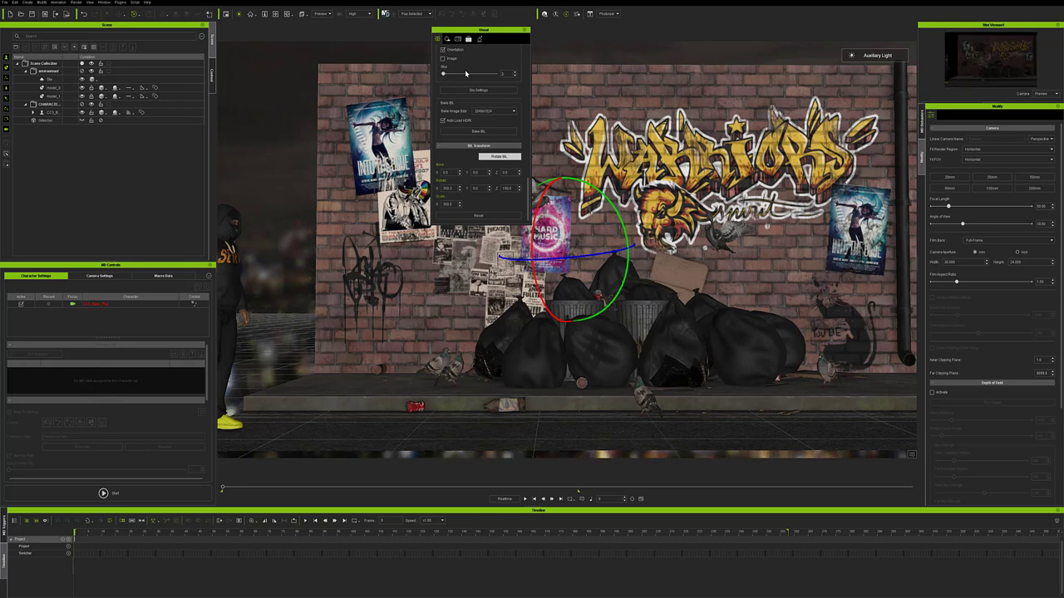
pyautogui.scroll(2, 507, 65)
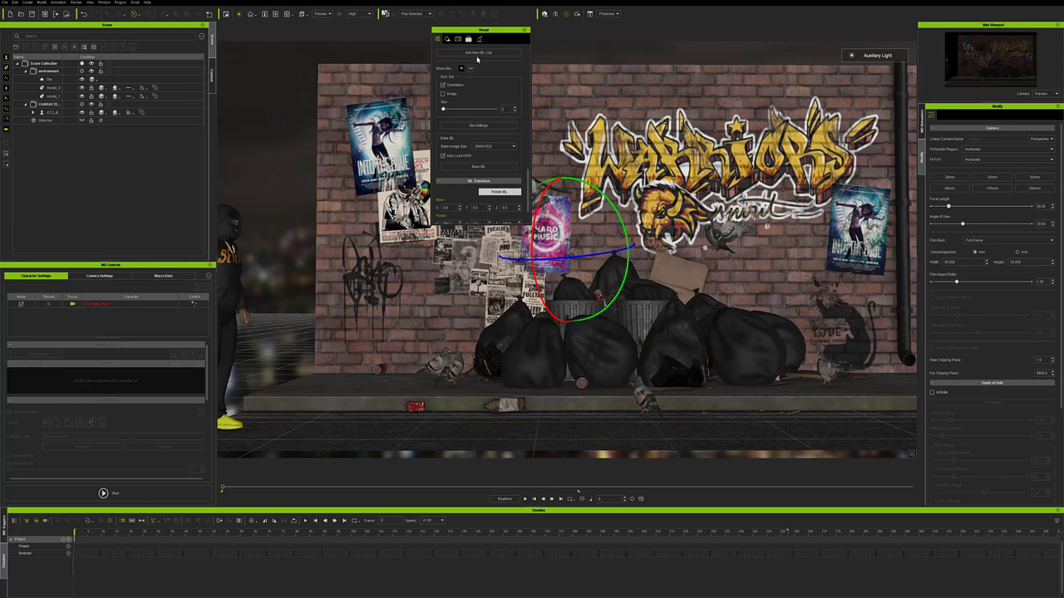
# Raise the strength of the image-based lighting slightly
pyautogui.scroll(-2, 484, 94)
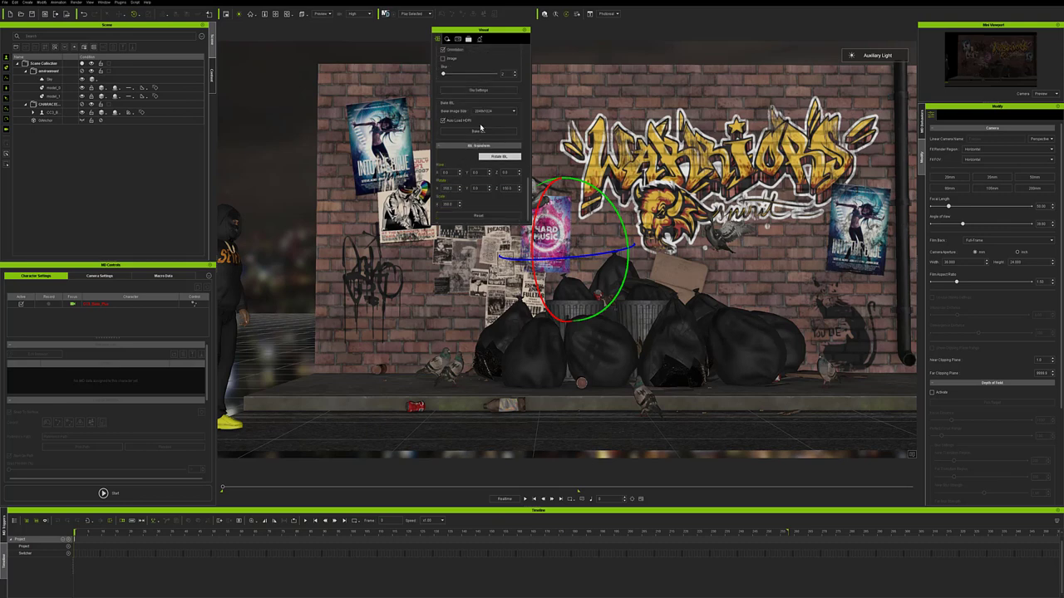
pyautogui.scroll(-8, 467, 154)
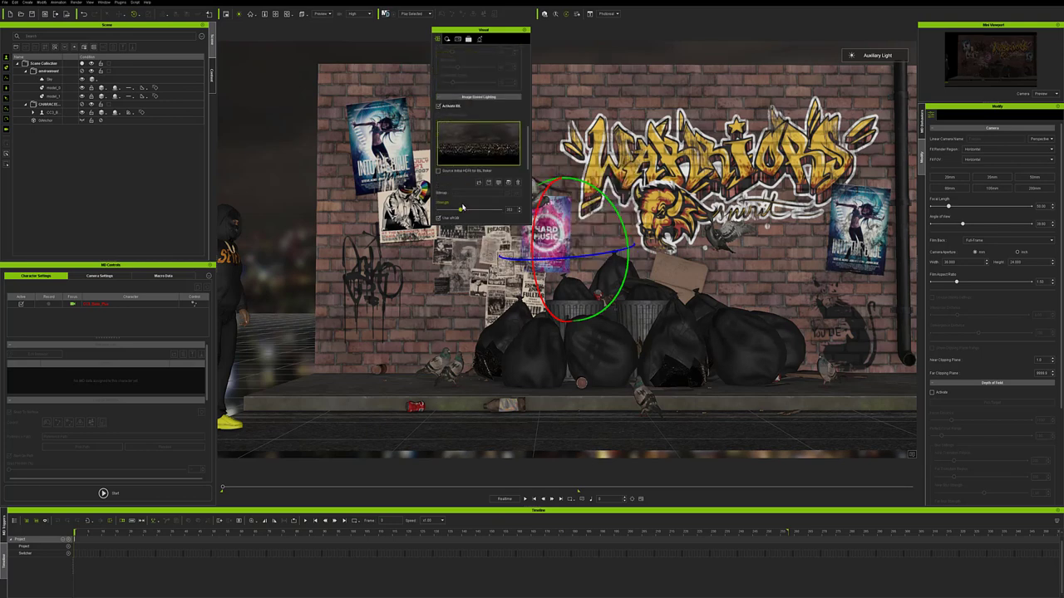
pyautogui.moveTo(460, 212)
pyautogui.mouseDown()
pyautogui.moveTo(506, 211)
pyautogui.moveTo(446, 213)
pyautogui.moveTo(465, 213)
pyautogui.mouseUp()
# Review the shadow settings, then try the toon shader on the scene and switch it off again
pyautogui.click(446, 39)
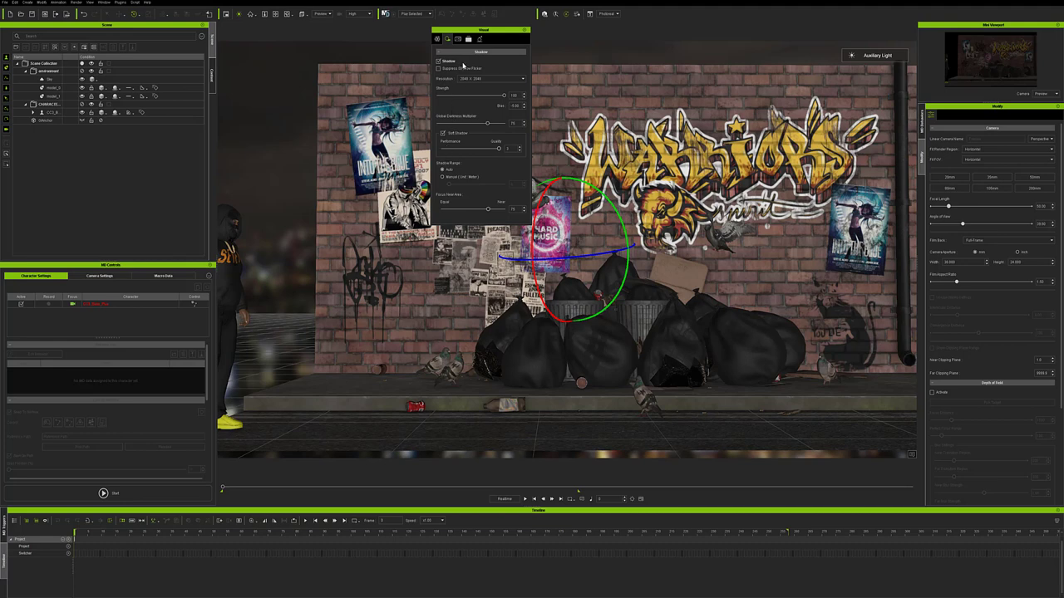
pyautogui.click(458, 39)
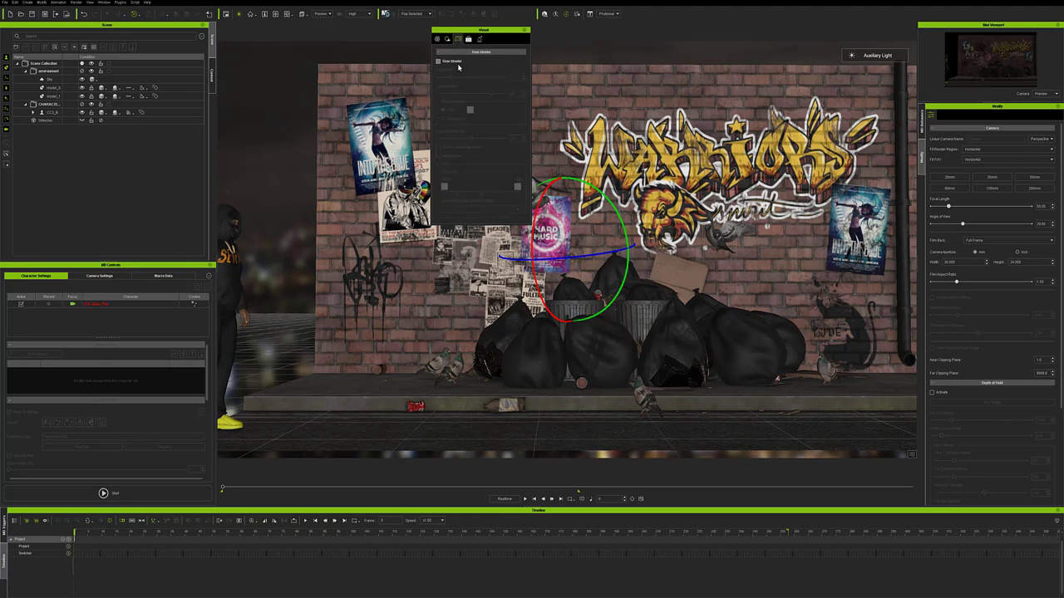
pyautogui.click(457, 65)
pyautogui.click(458, 63)
# Enable post effects and load the Night Effect LUT from the Post Effect template's LUT folder
pyautogui.click(468, 39)
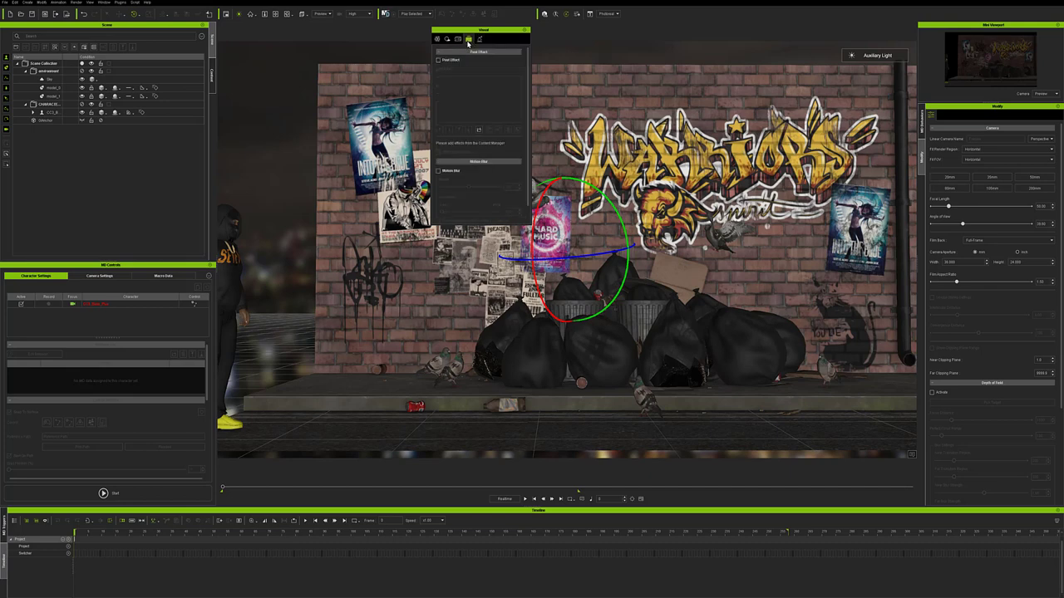
pyautogui.click(439, 61)
pyautogui.scroll(-1, 455, 188)
pyautogui.scroll(1, 454, 185)
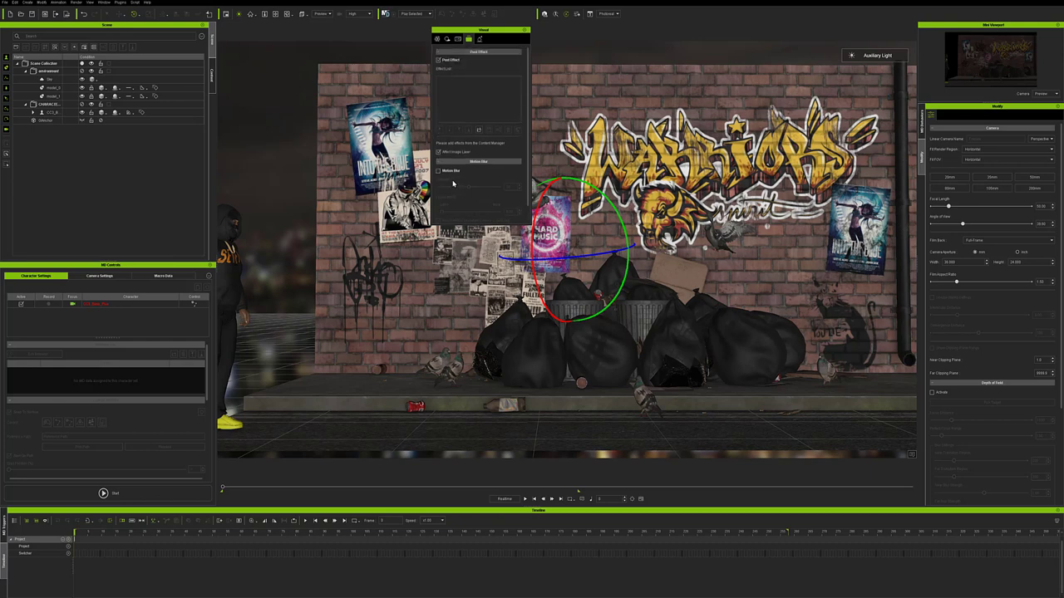
pyautogui.click(478, 130)
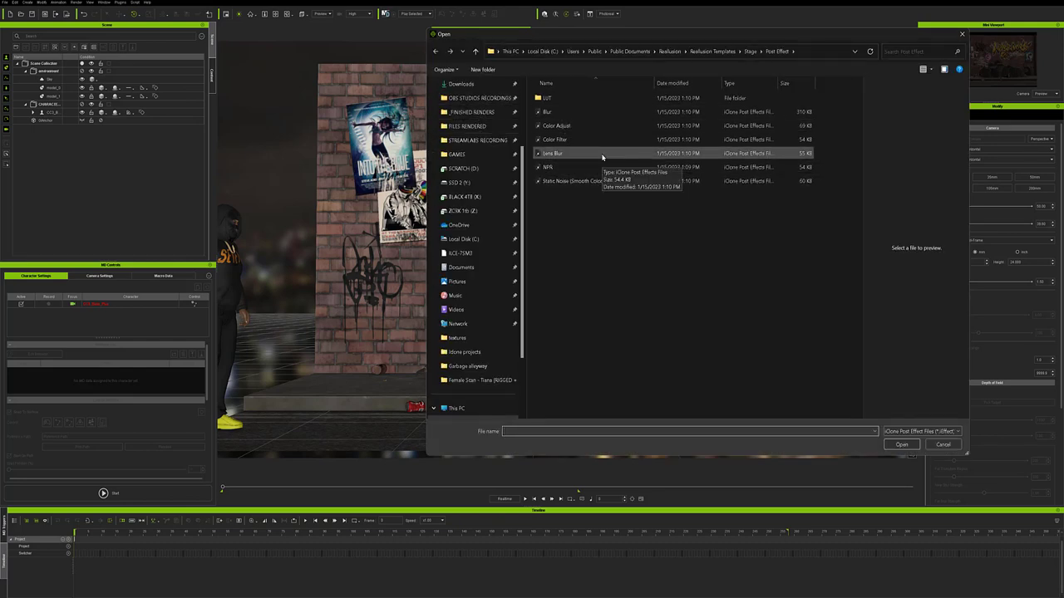
pyautogui.doubleClick(614, 101)
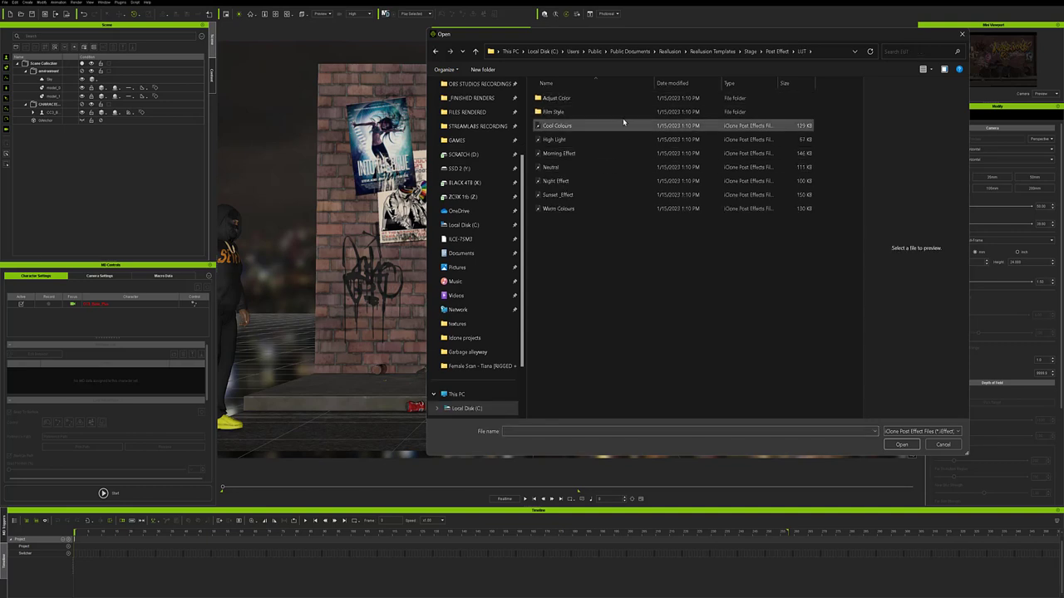
pyautogui.click(625, 99)
pyautogui.doubleClick(625, 99)
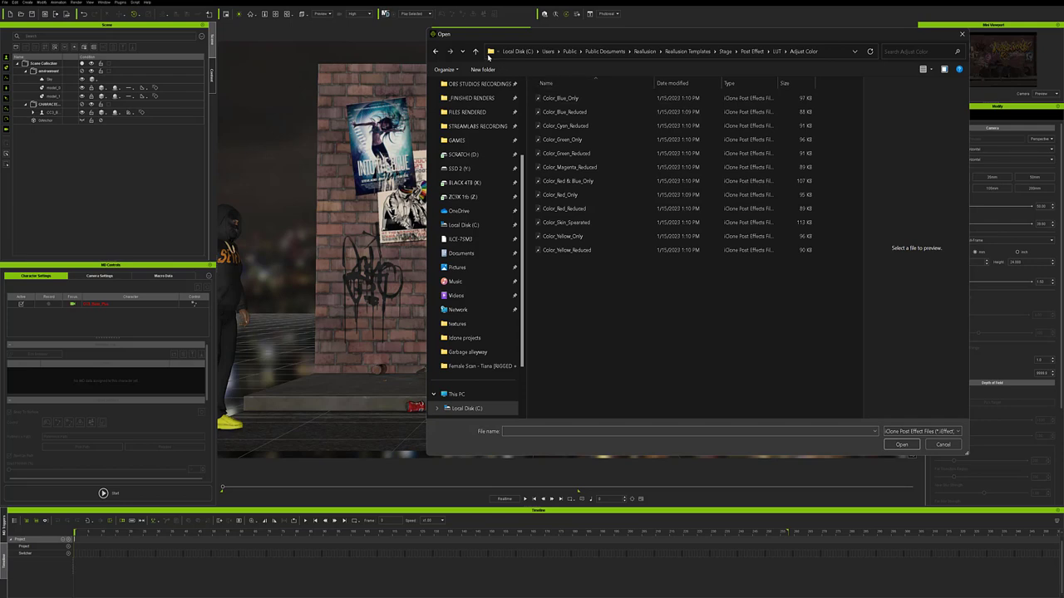
pyautogui.click(476, 51)
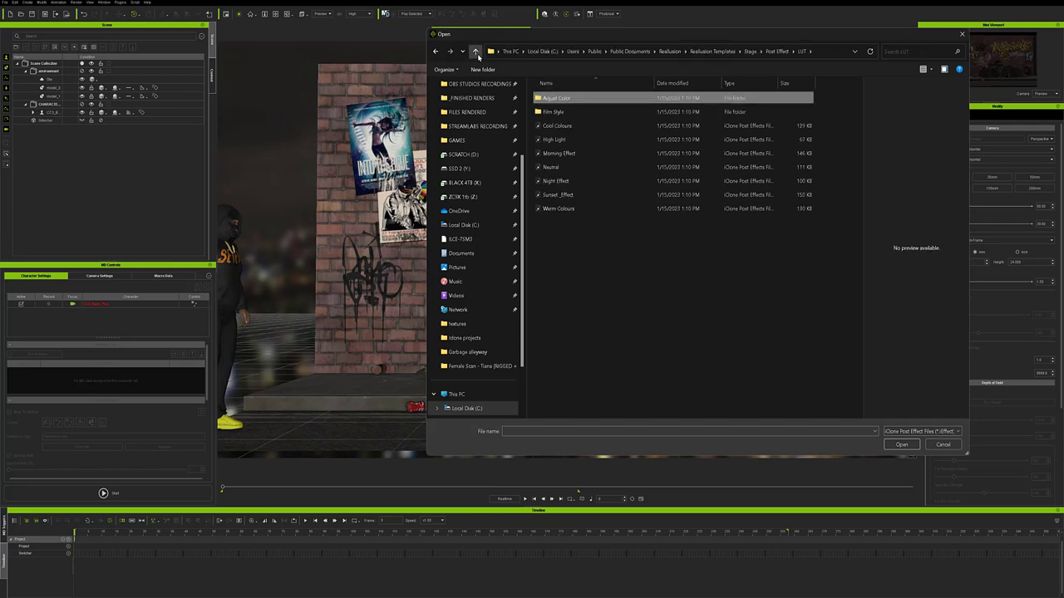
pyautogui.doubleClick(556, 182)
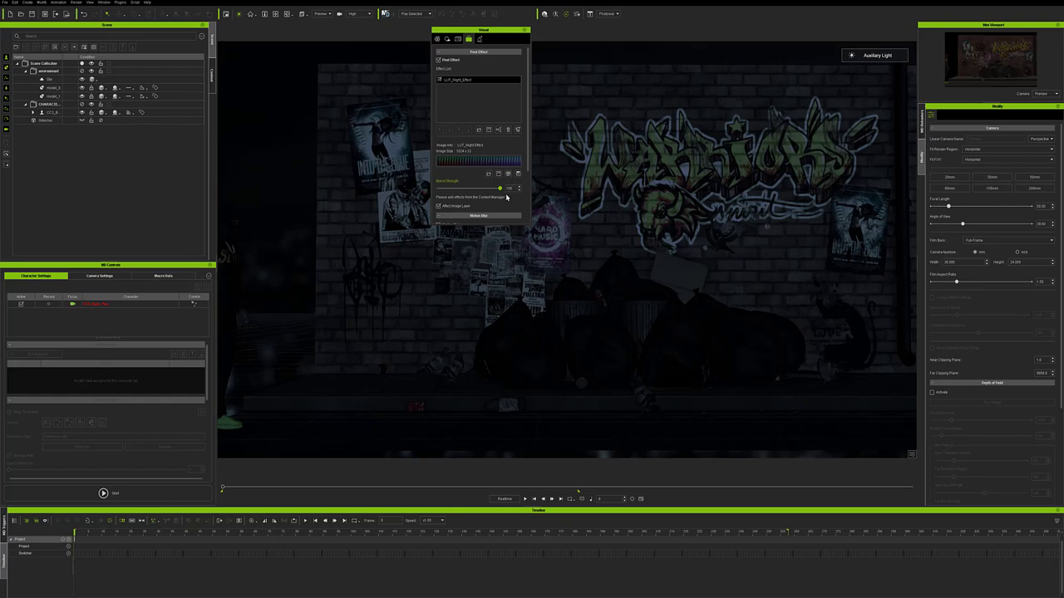
# Lower the blend strength of the Night Effect LUT to roughly a fifth of its range
pyautogui.moveTo(500, 189); pyautogui.dragTo(434, 186)
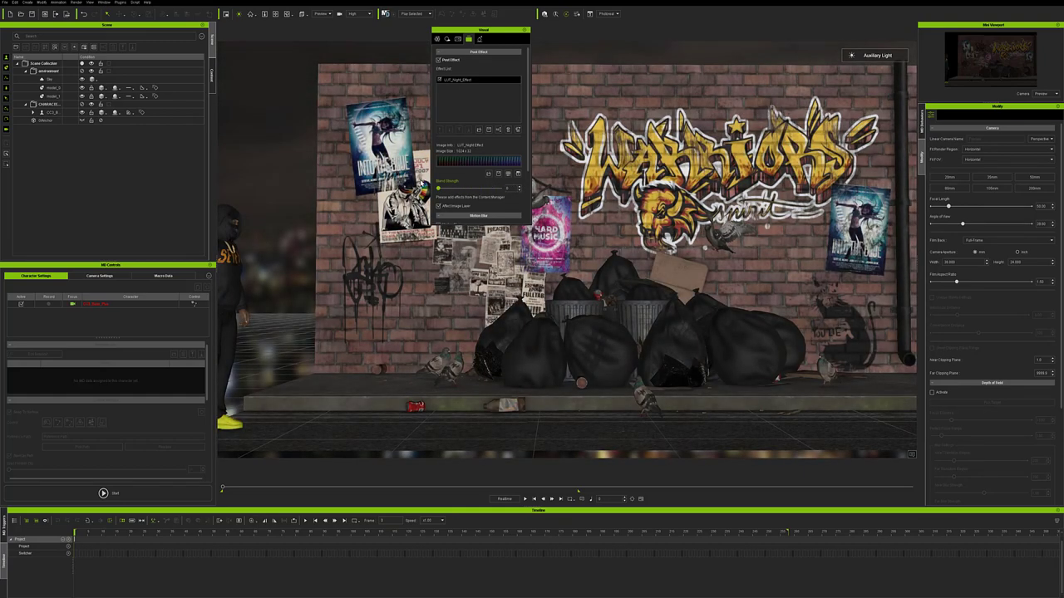
pyautogui.moveTo(441, 182); pyautogui.dragTo(450, 184)
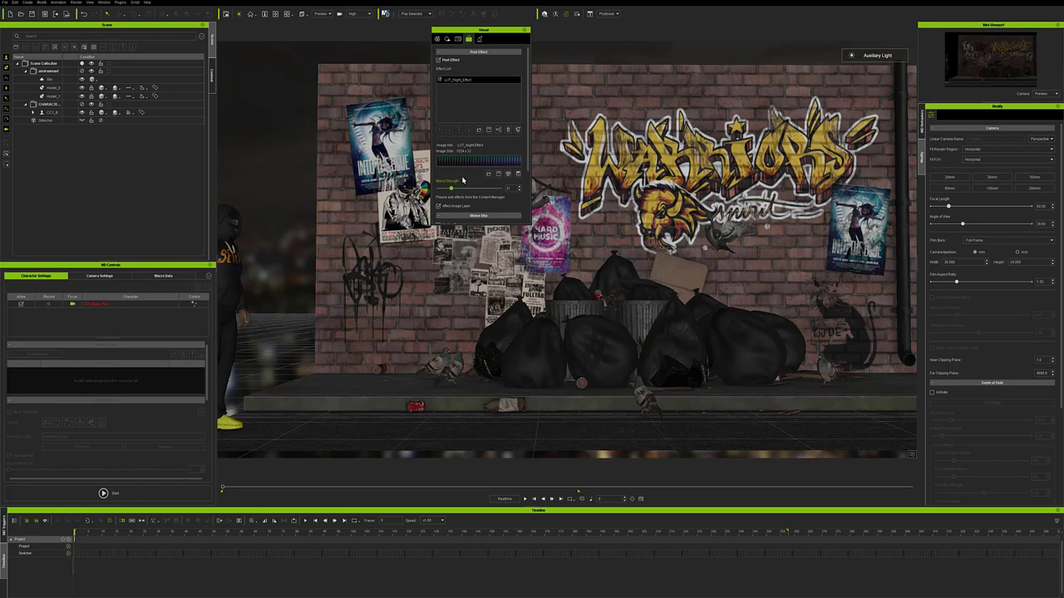
pyautogui.scroll(-3, 464, 175)
pyautogui.scroll(3, 465, 156)
# Examine the toon shader, shadow, image-based lighting and HDR settings of the scene's visuals
pyautogui.click(458, 39)
pyautogui.click(447, 39)
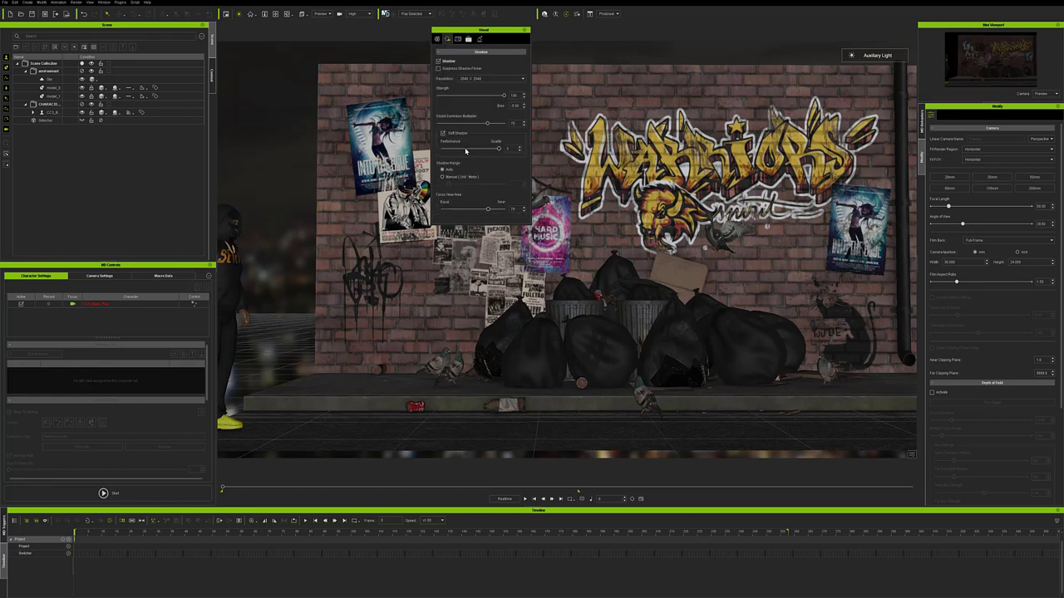
pyautogui.click(437, 39)
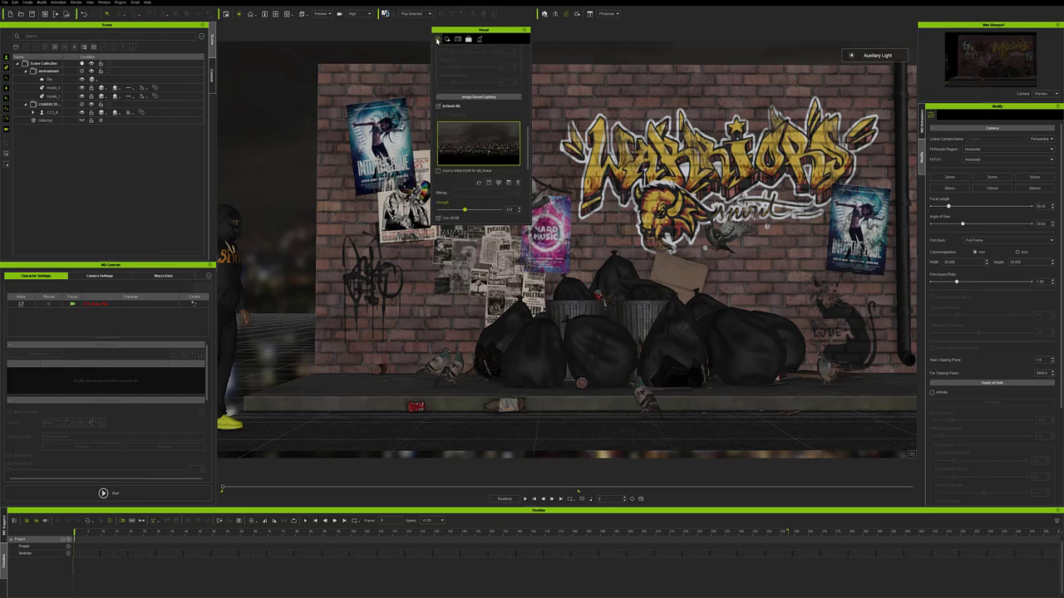
pyautogui.scroll(-3, 469, 109)
pyautogui.scroll(-5, 469, 109)
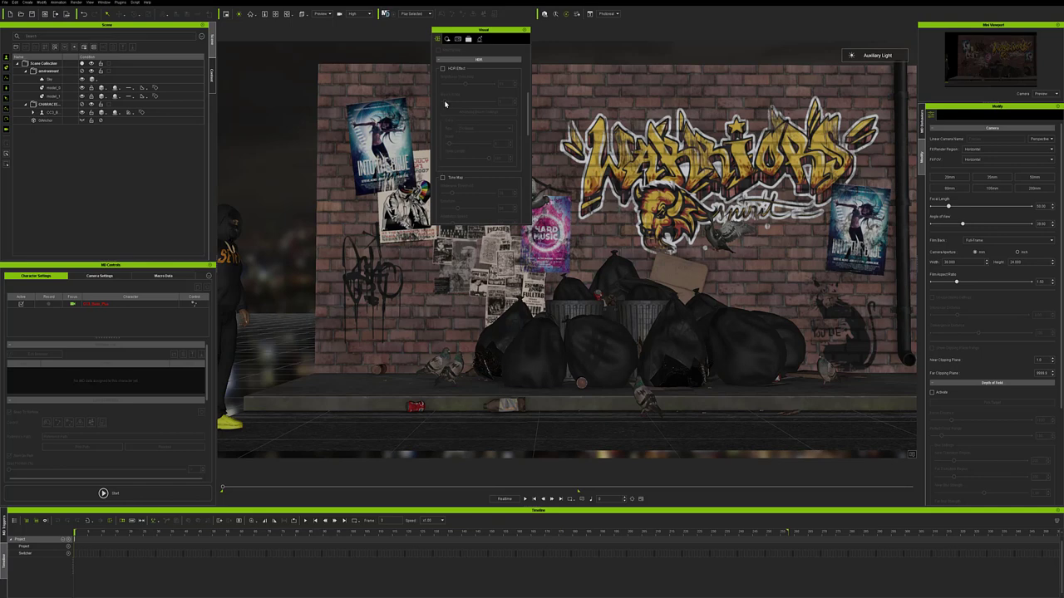
pyautogui.scroll(3, 465, 146)
pyautogui.scroll(4, 464, 158)
pyautogui.scroll(-1, 464, 160)
pyautogui.scroll(1, 464, 160)
pyautogui.scroll(-5, 465, 159)
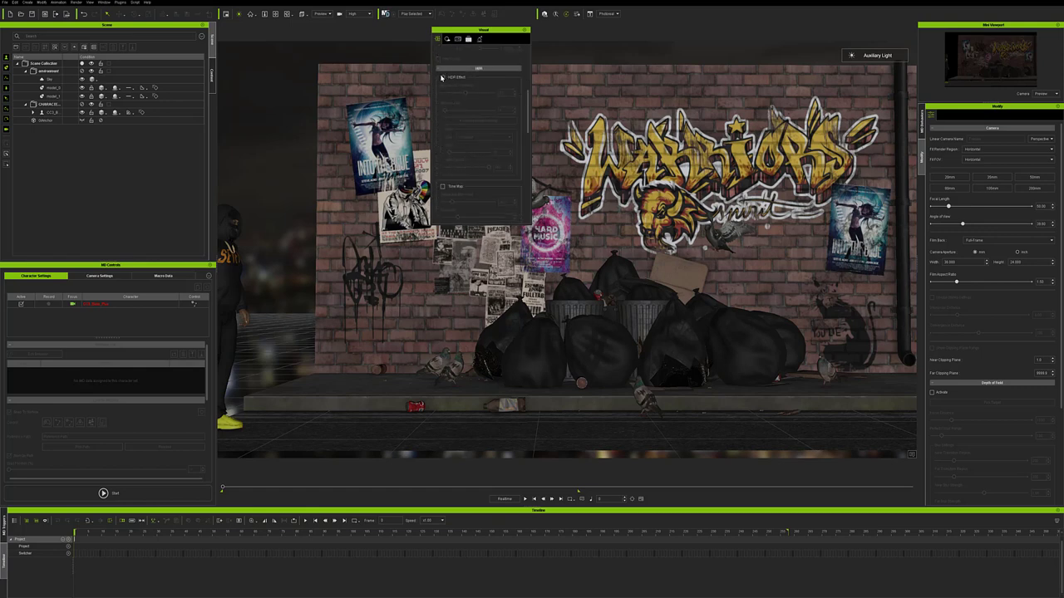
# Enable Tone Map, raise its whiteness threshold and exposure freehand, and close the visual settings
pyautogui.click(443, 185)
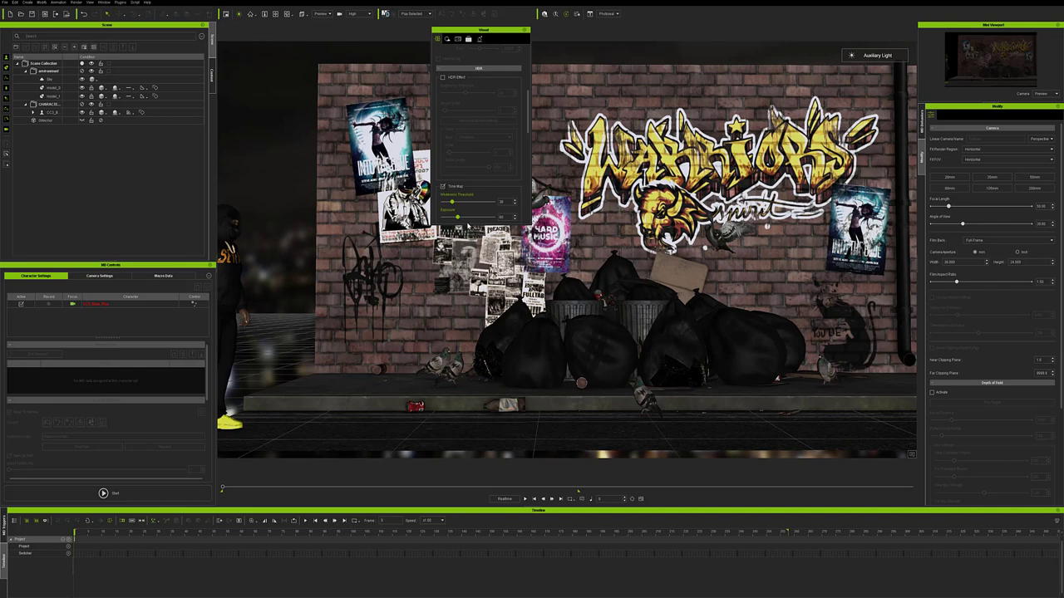
pyautogui.moveTo(456, 217); pyautogui.dragTo(471, 202)
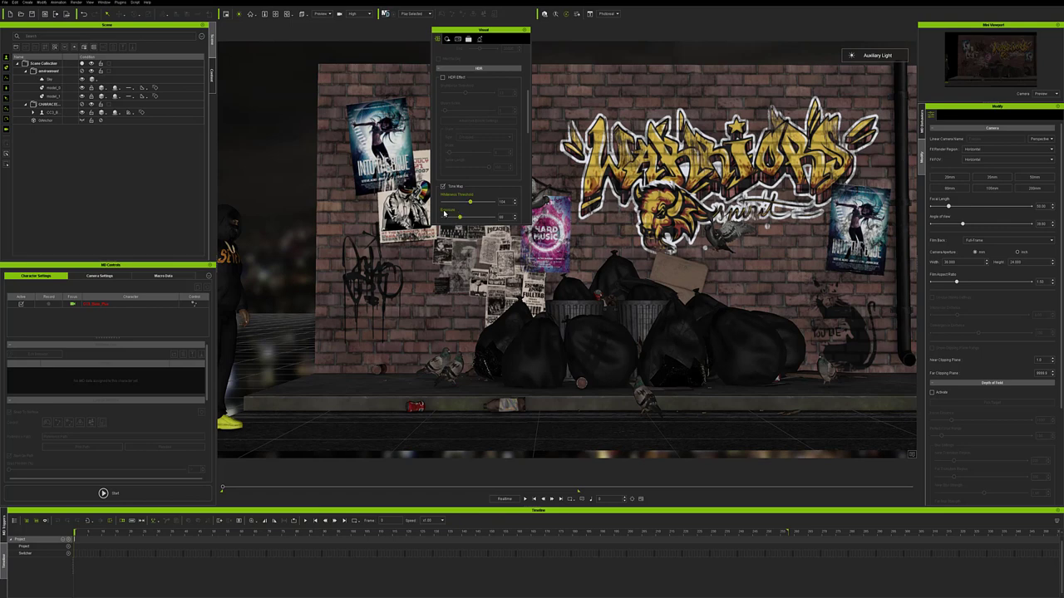
pyautogui.moveTo(461, 218); pyautogui.dragTo(466, 222)
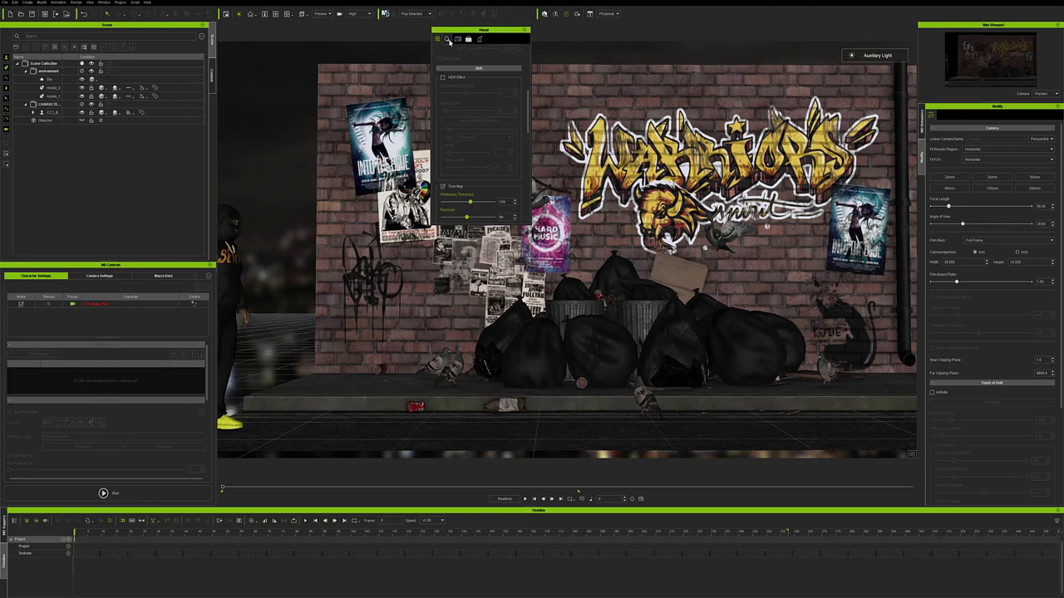
pyautogui.click(526, 31)
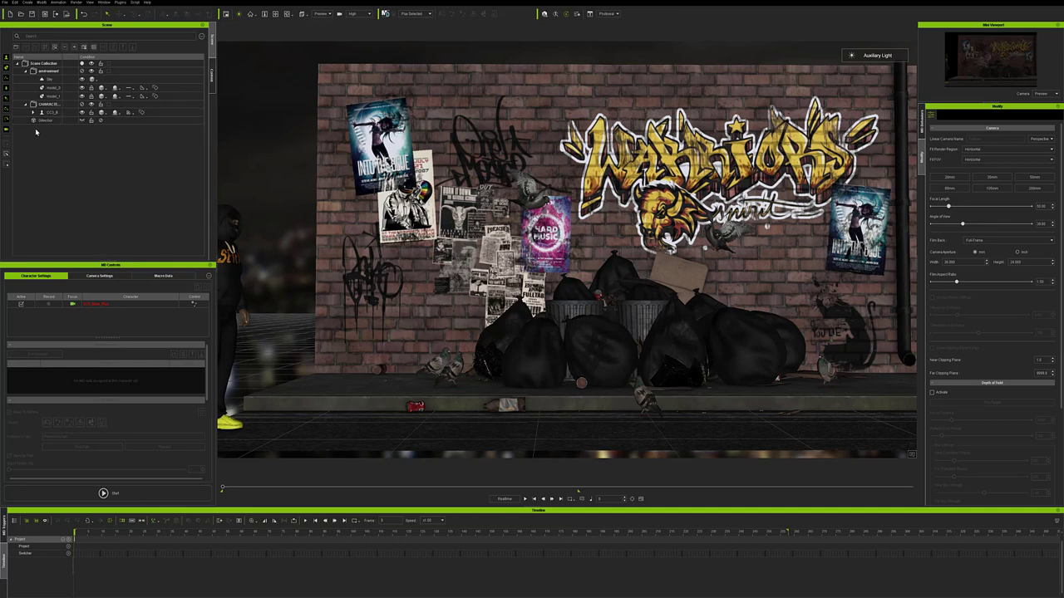
# Look through the 3D Scene folders in the custom content library, including the garbage alleyway and Sketchfab garbage folders
pyautogui.click(49, 103)
pyautogui.click(213, 79)
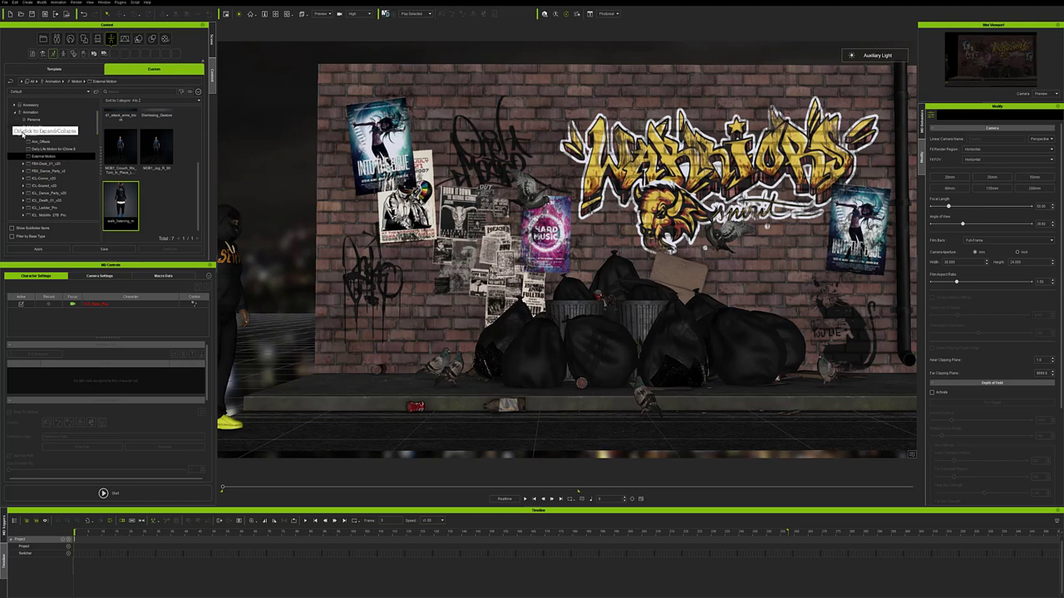
pyautogui.click(22, 135)
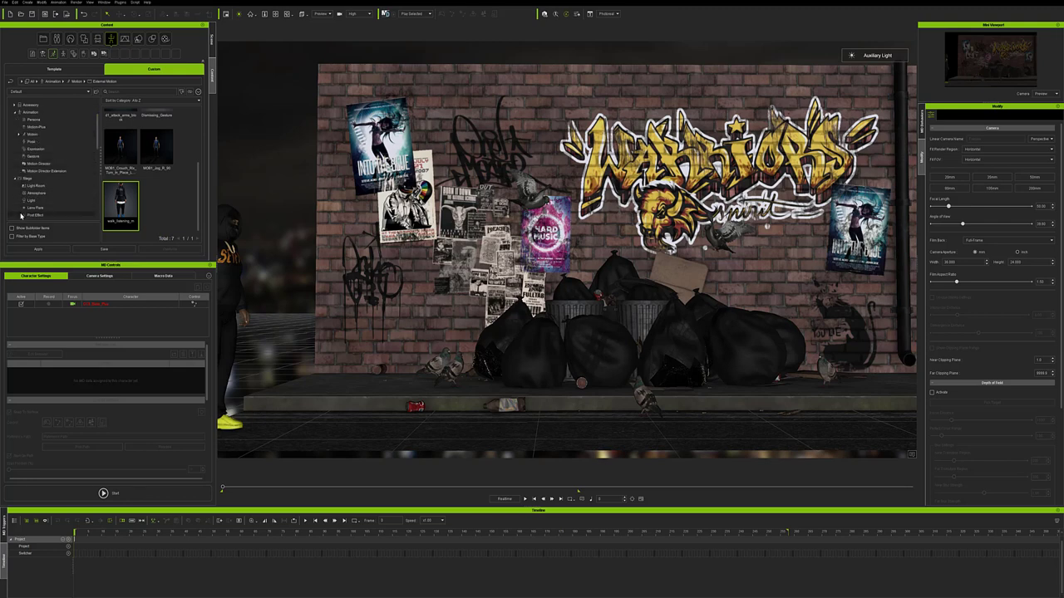
pyautogui.scroll(-2, 40, 197)
pyautogui.scroll(-4, 40, 197)
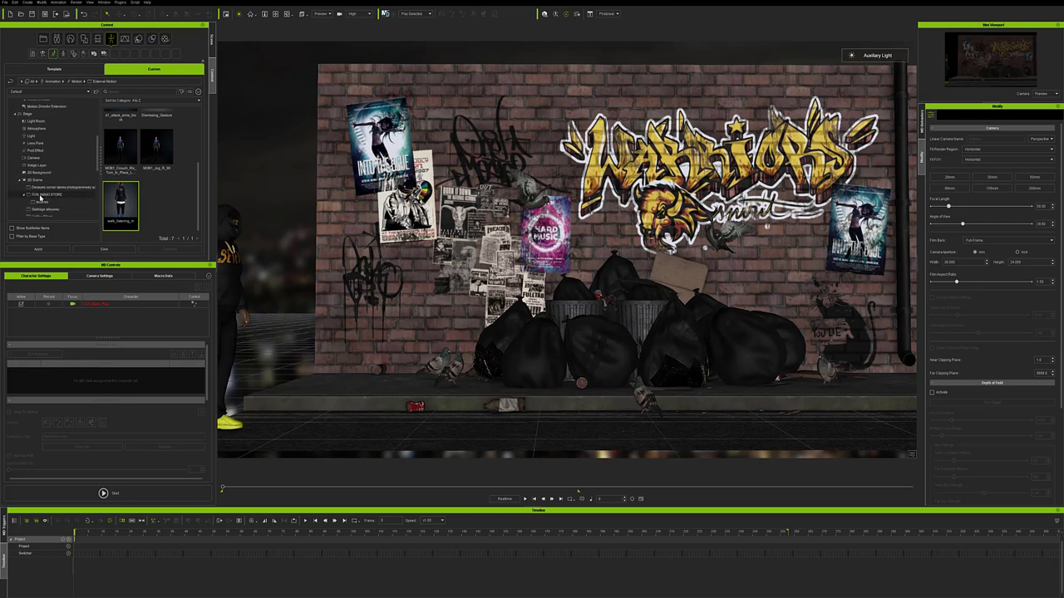
pyautogui.scroll(-1, 40, 197)
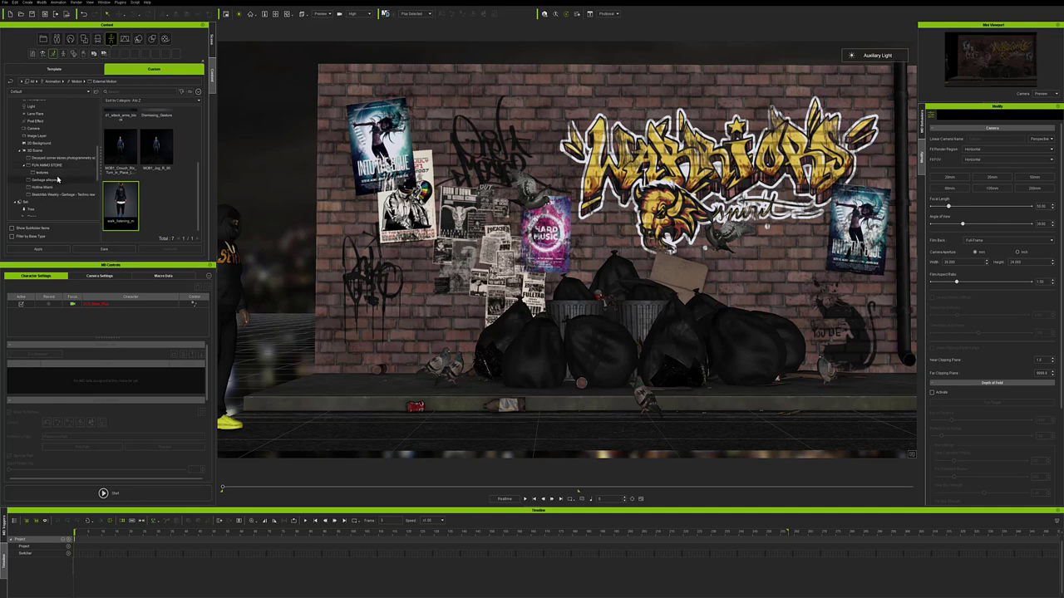
pyautogui.click(62, 166)
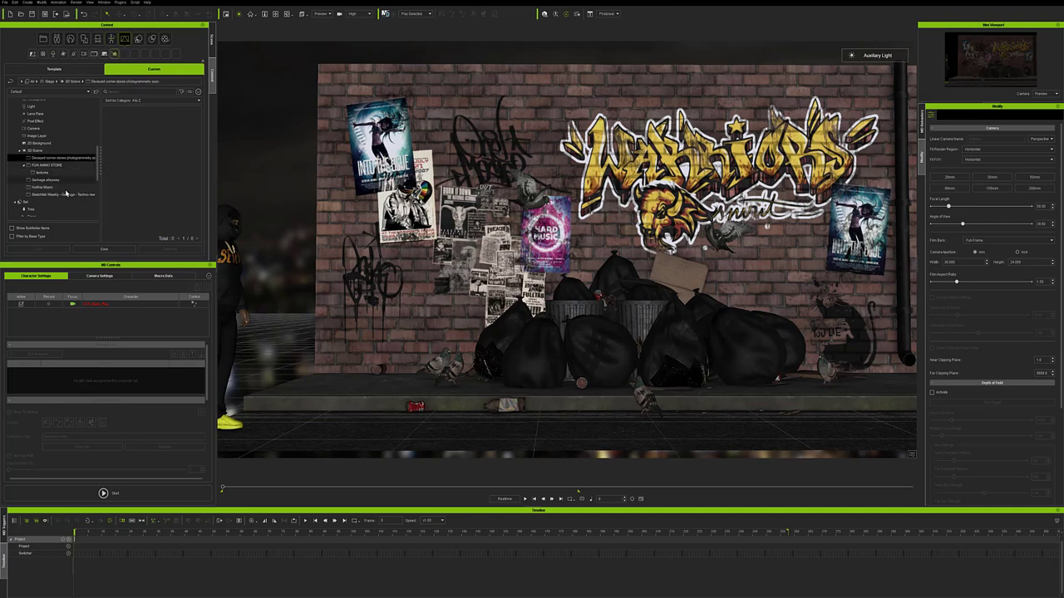
pyautogui.click(66, 181)
pyautogui.click(65, 193)
# Open the Props folder of the custom content library
pyautogui.scroll(-3, 66, 200)
pyautogui.scroll(-3, 65, 200)
pyautogui.scroll(-3, 61, 200)
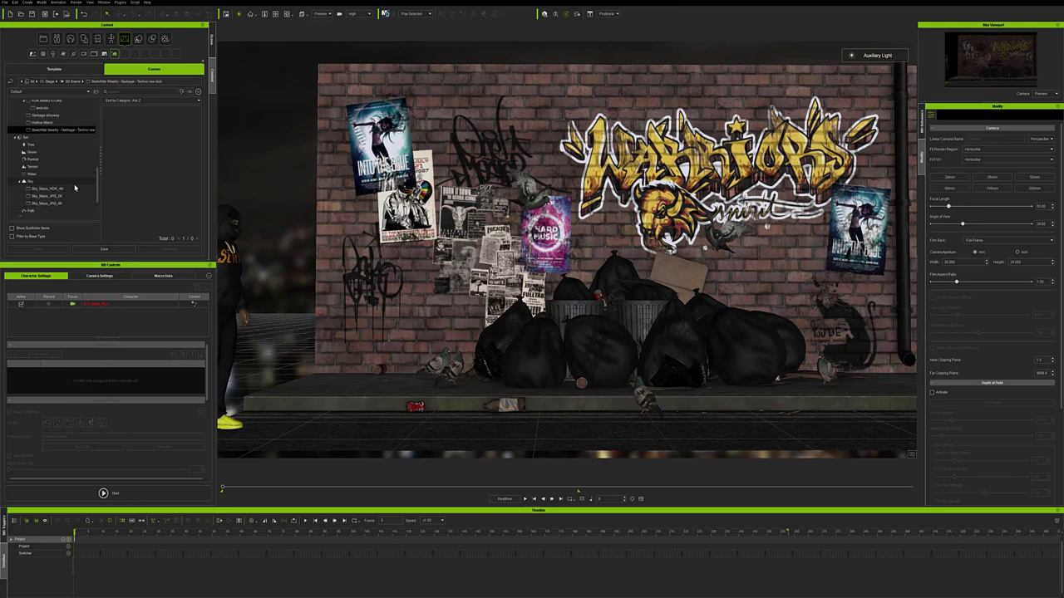
pyautogui.scroll(-3, 65, 203)
pyautogui.click(67, 191)
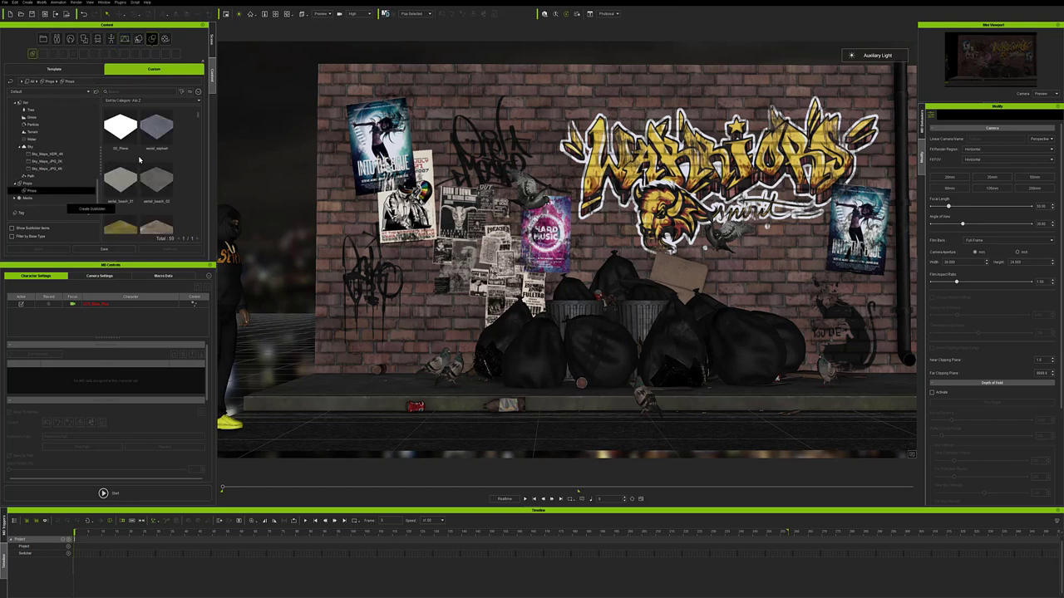
# Look through the ground tile props in the custom library, including the mud, cobblestone, gravel, rock and sand surfaces
pyautogui.scroll(-2, 162, 160)
pyautogui.scroll(-2, 170, 155)
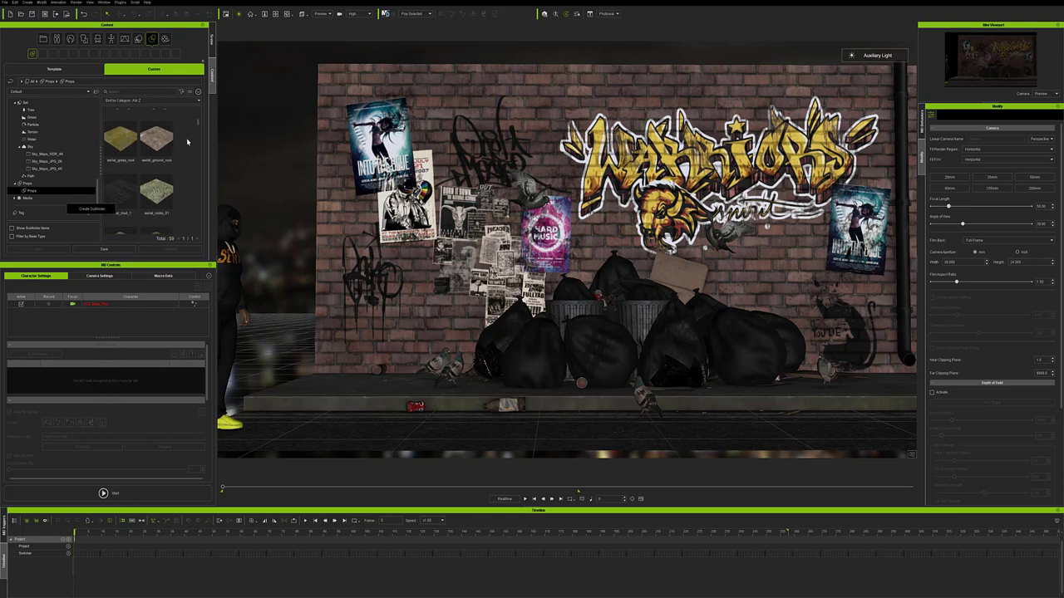
pyautogui.scroll(-2, 192, 142)
pyautogui.scroll(-4, 192, 143)
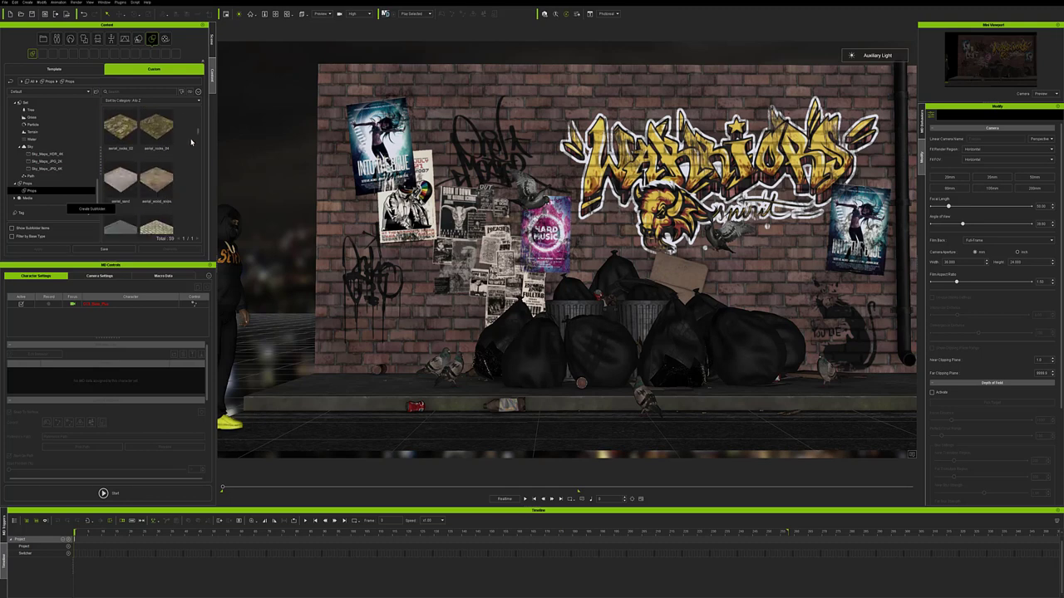
pyautogui.scroll(-2, 191, 143)
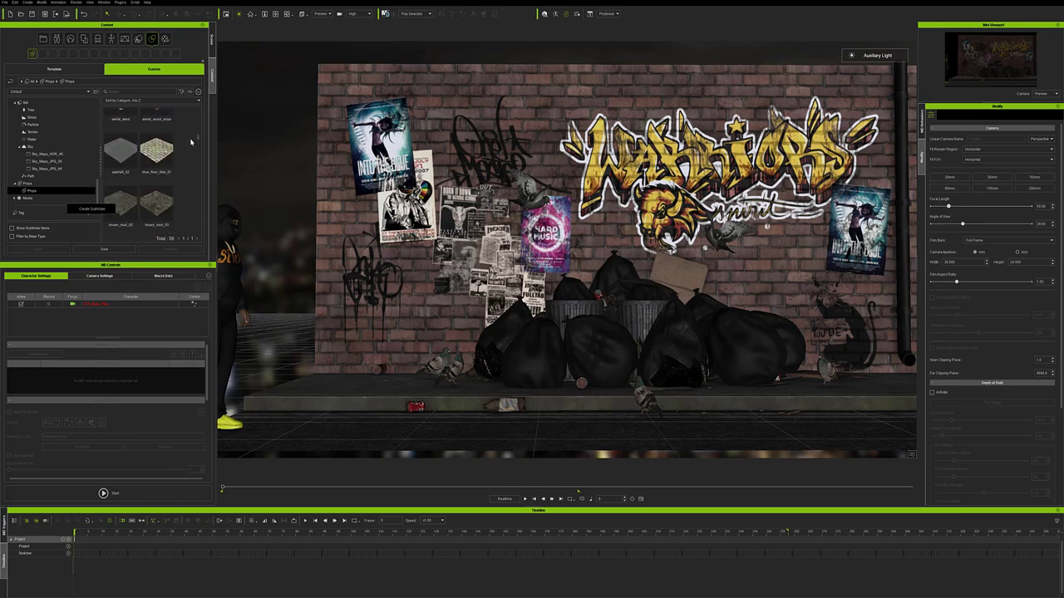
pyautogui.scroll(-3, 191, 143)
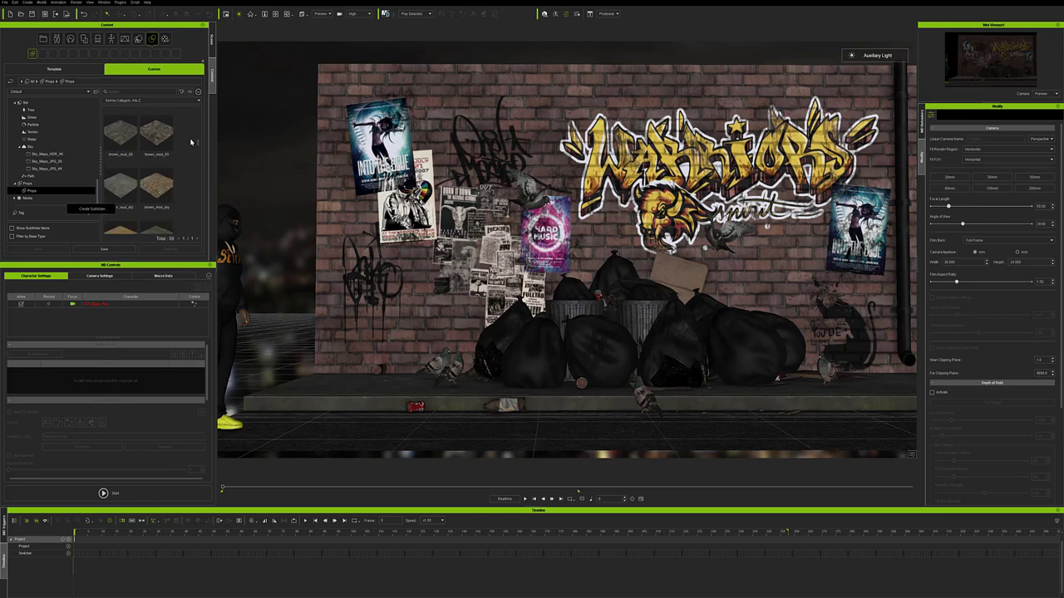
pyautogui.scroll(-2, 189, 142)
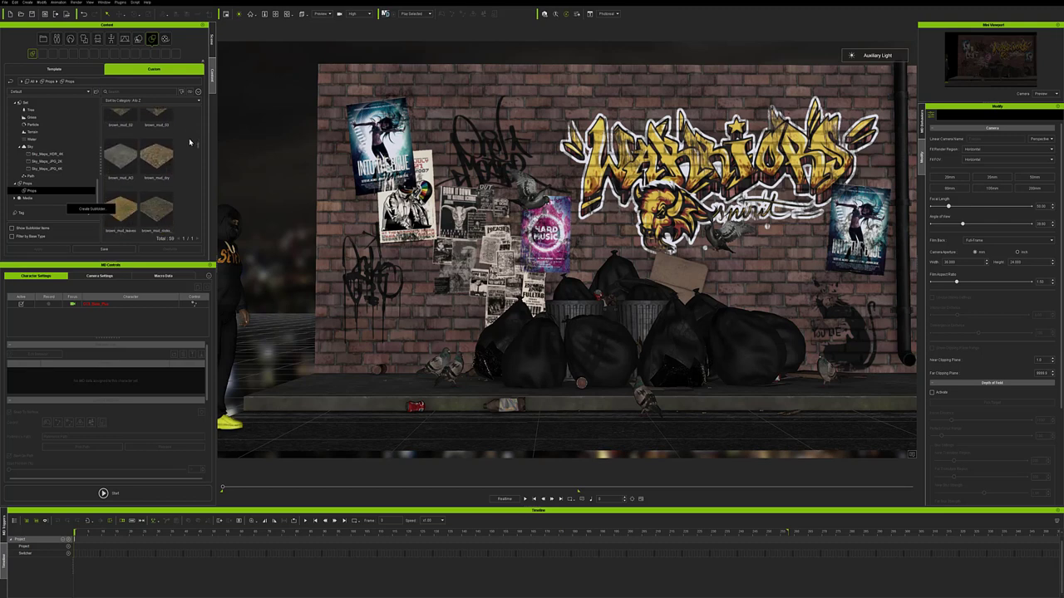
pyautogui.scroll(-3, 189, 138)
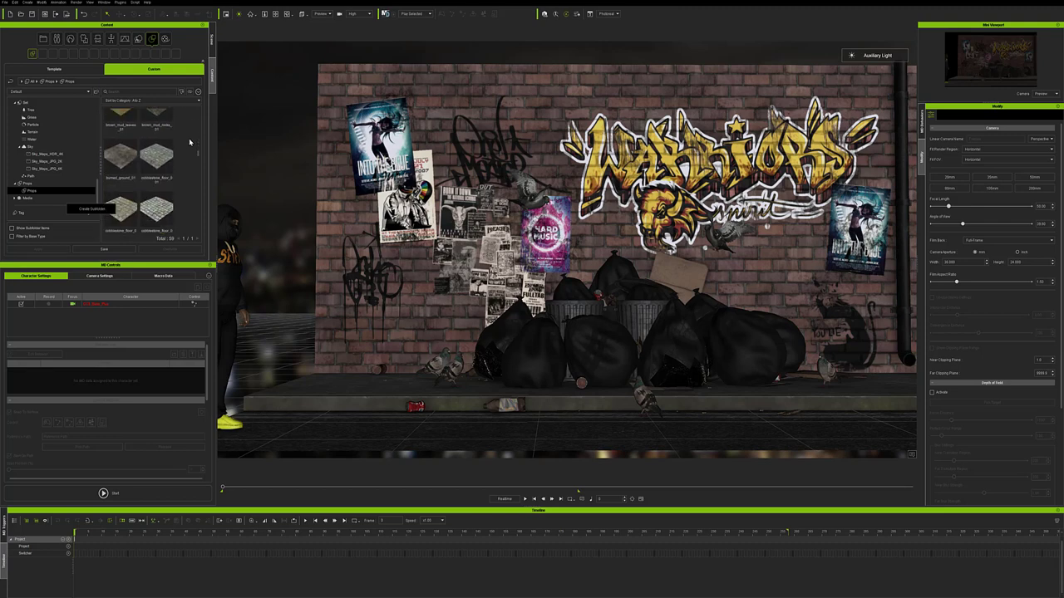
pyautogui.scroll(-4, 189, 138)
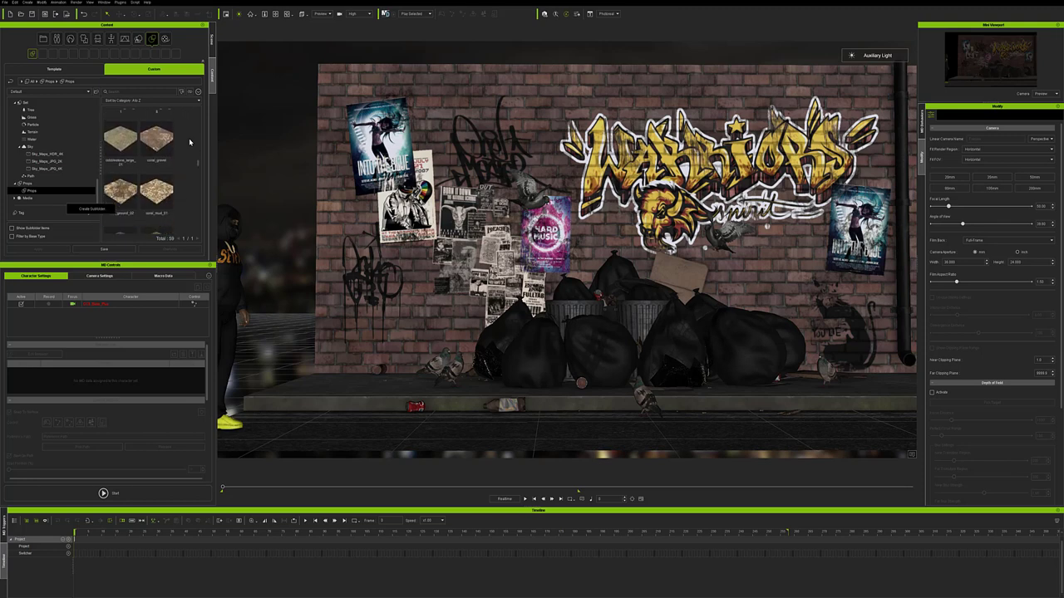
pyautogui.scroll(3, 189, 138)
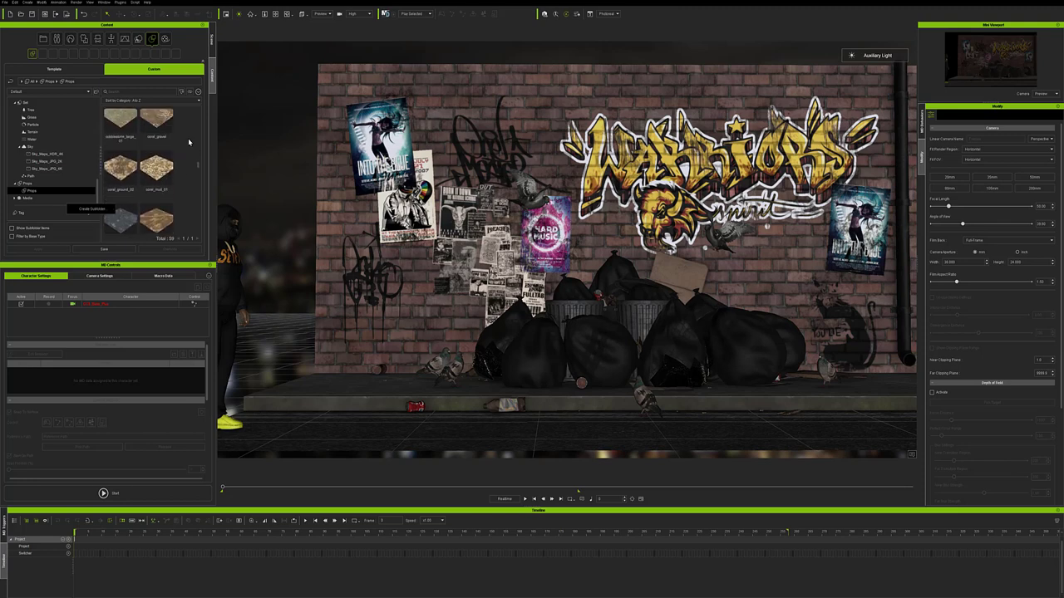
pyautogui.scroll(2, 188, 138)
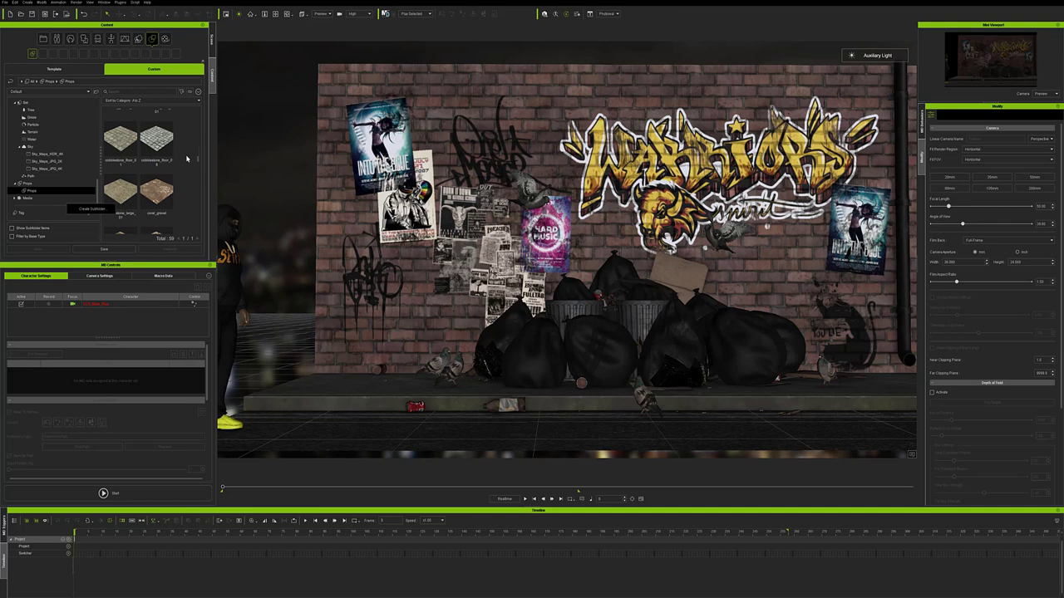
pyautogui.scroll(-2, 182, 170)
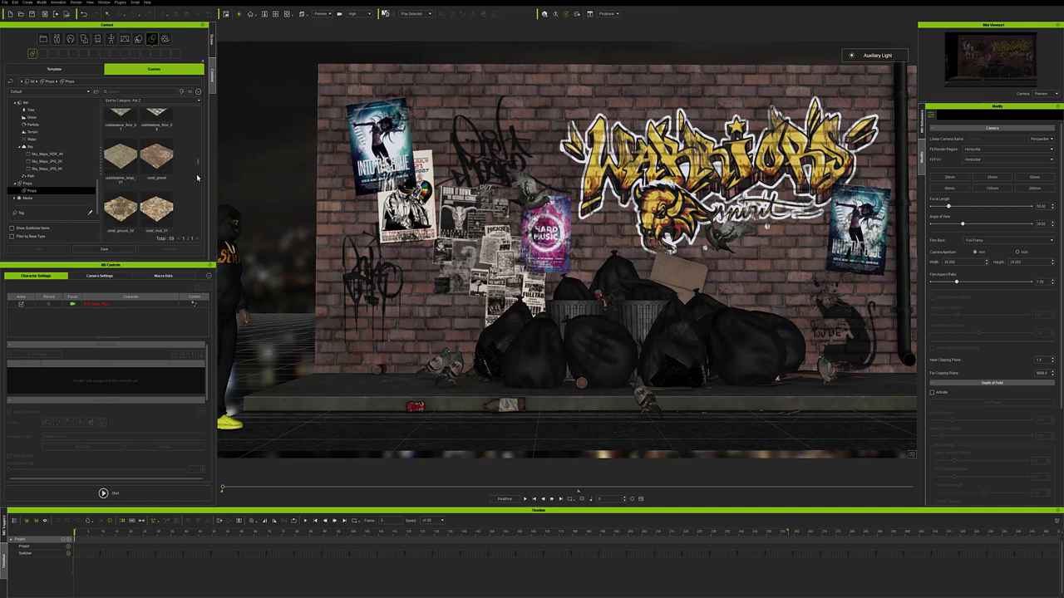
pyautogui.scroll(-5, 196, 185)
pyautogui.moveTo(196, 189); pyautogui.dragTo(191, 218)
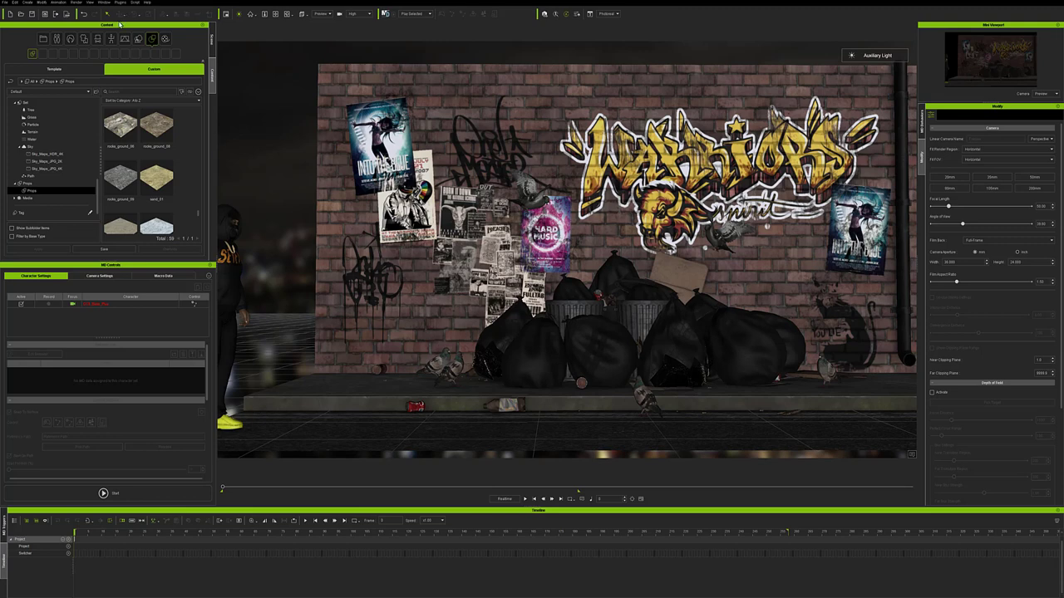
# Create a plane surface as a ground for the alley scene
pyautogui.click(28, 3)
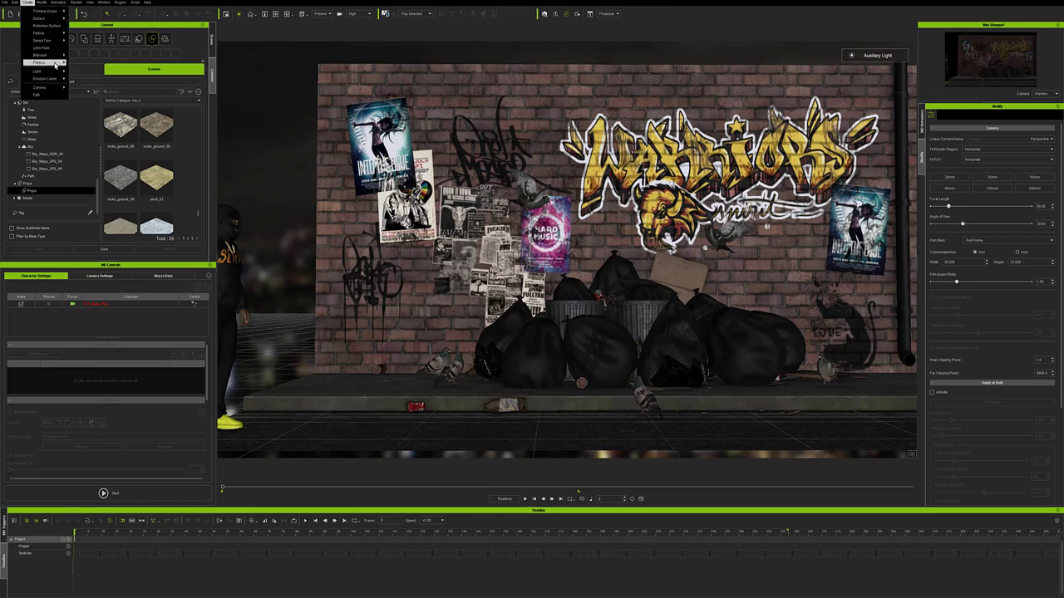
pyautogui.moveTo(61, 22)
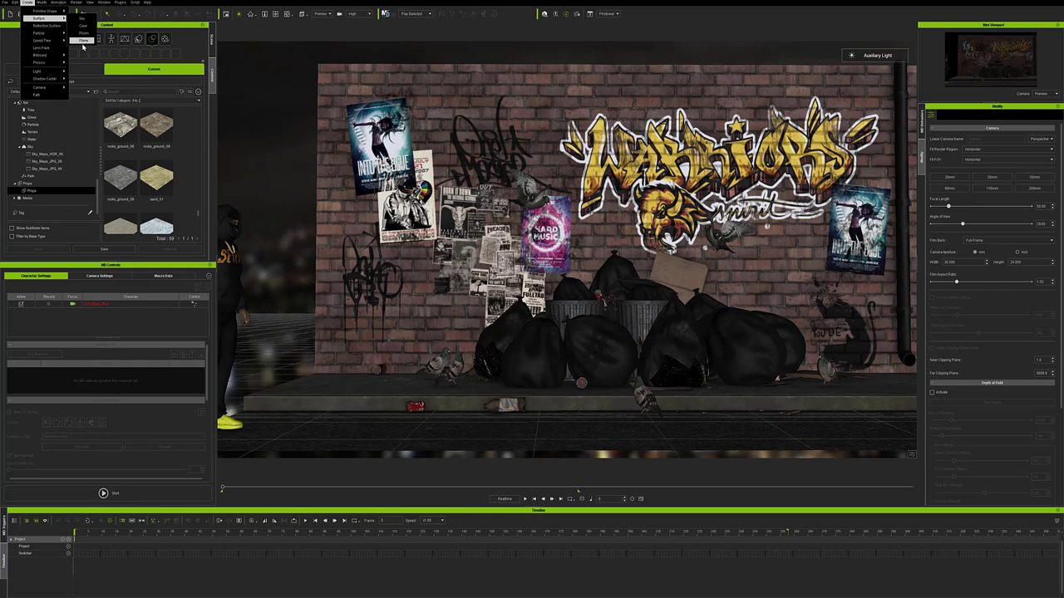
pyautogui.click(84, 41)
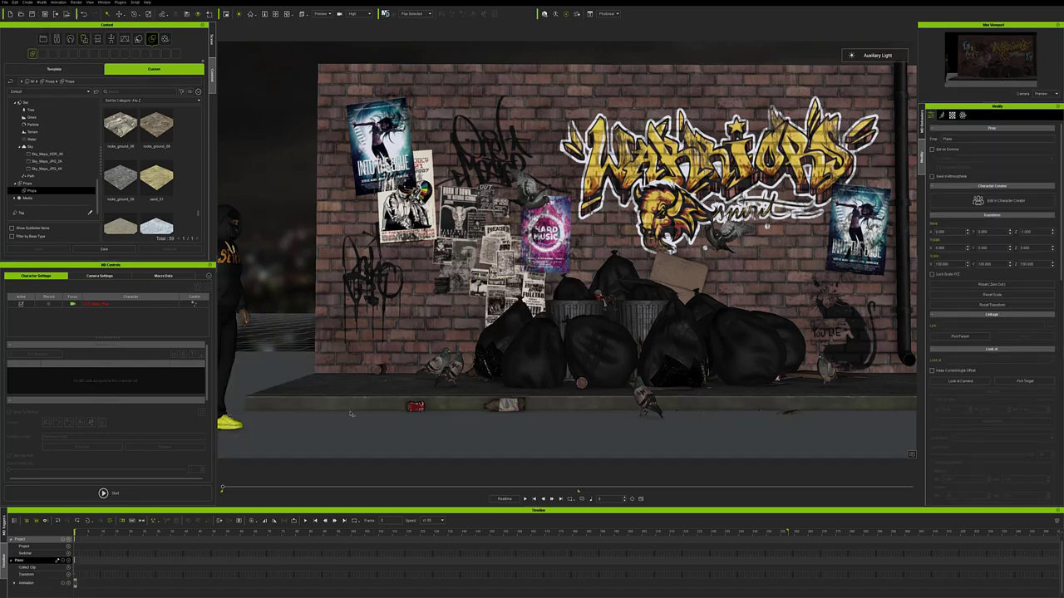
pyautogui.scroll(-5, 339, 416)
pyautogui.scroll(-2, 337, 402)
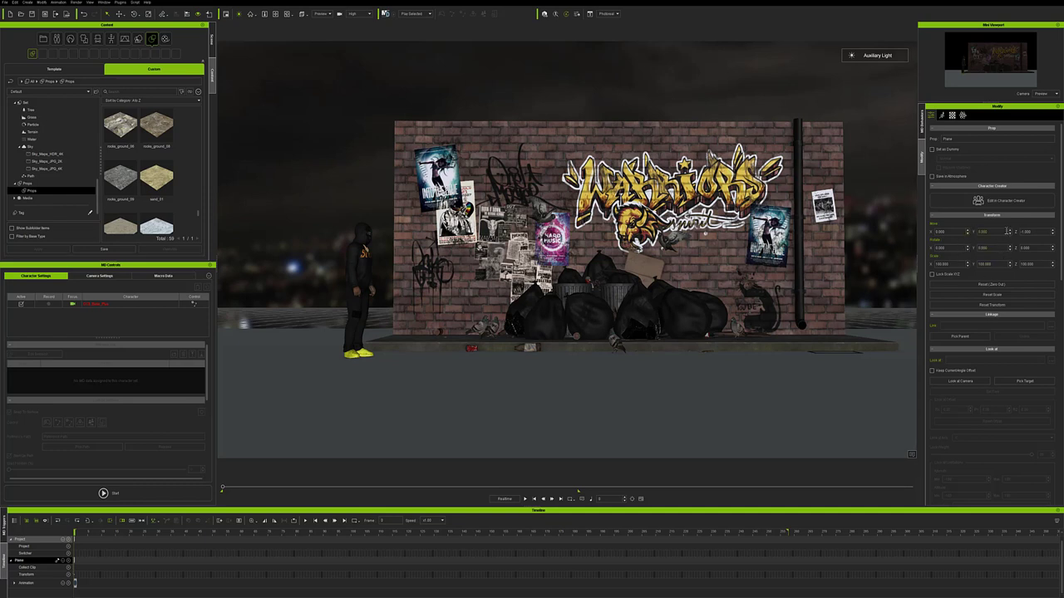
# Try to adjust the new plane's Y position and undo the last change to it
pyautogui.click(1008, 235)
pyautogui.scroll(-5, 680, 360)
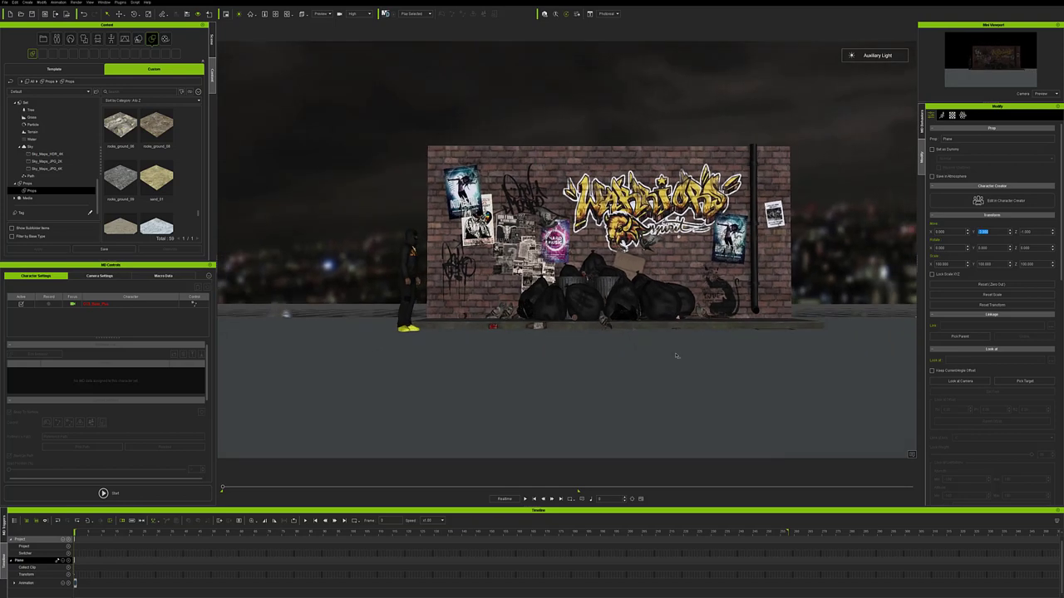
pyautogui.scroll(-2, 676, 355)
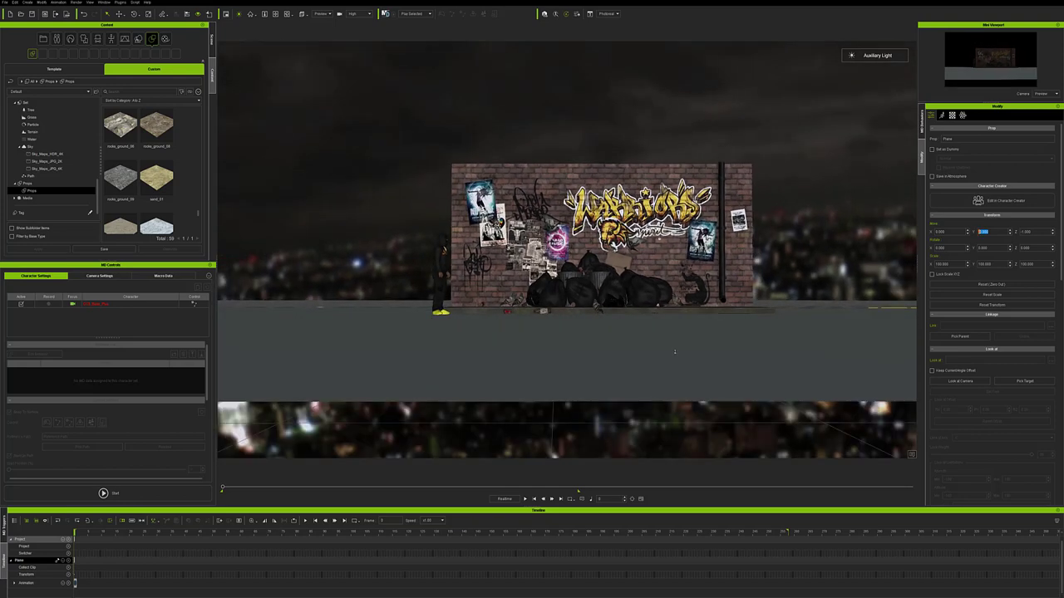
pyautogui.scroll(1, 674, 352)
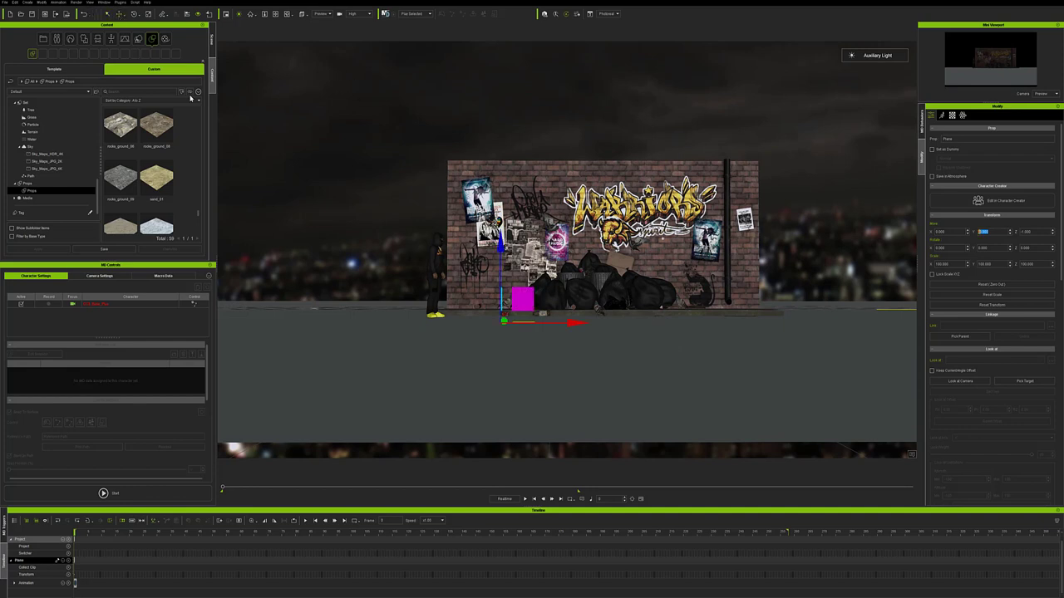
pyautogui.hotkey('ctrl', 'z')
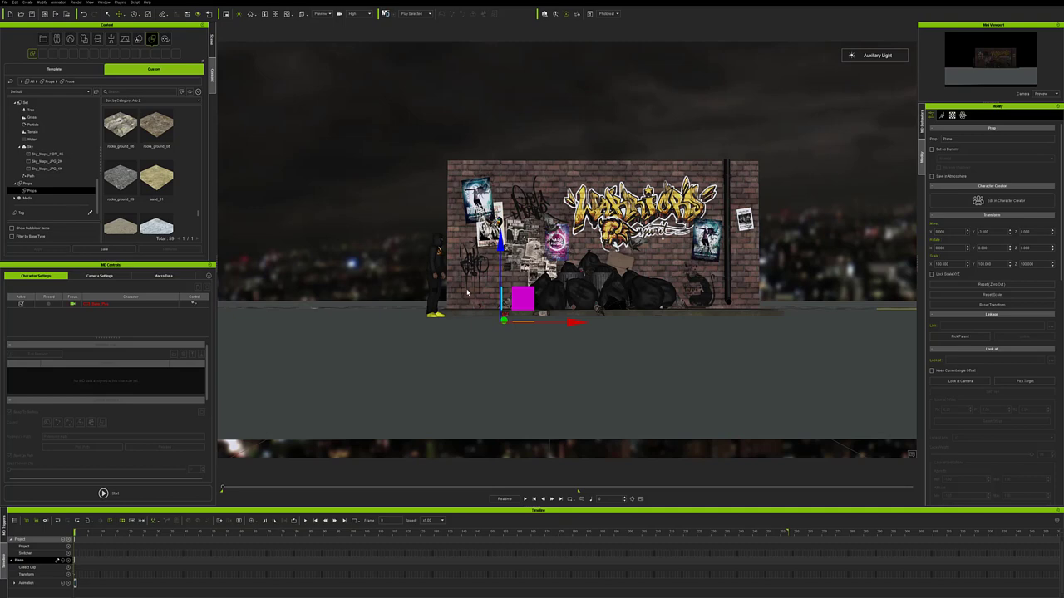
pyautogui.scroll(5, 467, 292)
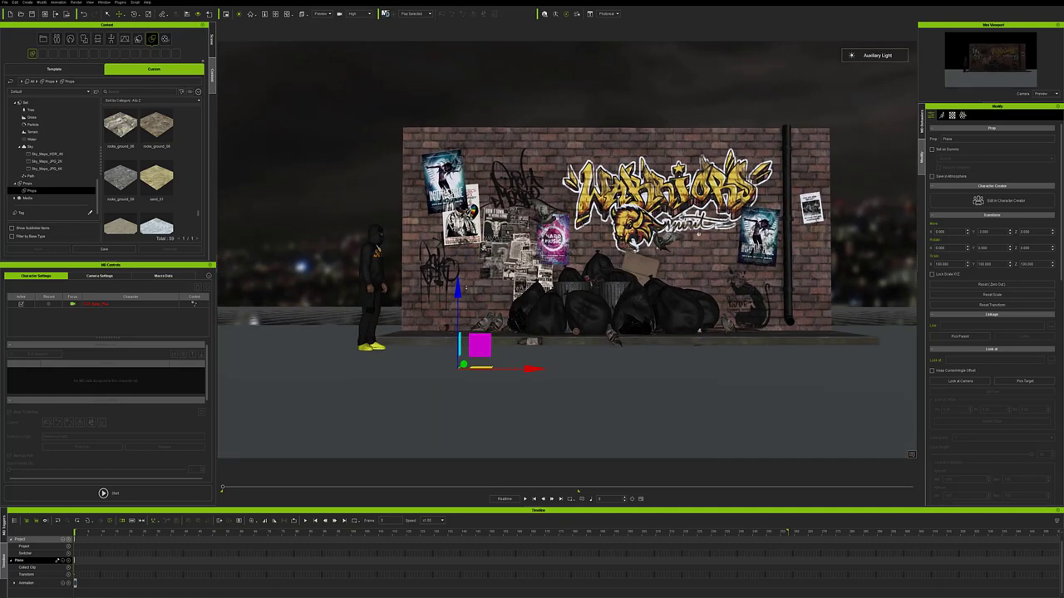
pyautogui.scroll(5, 467, 291)
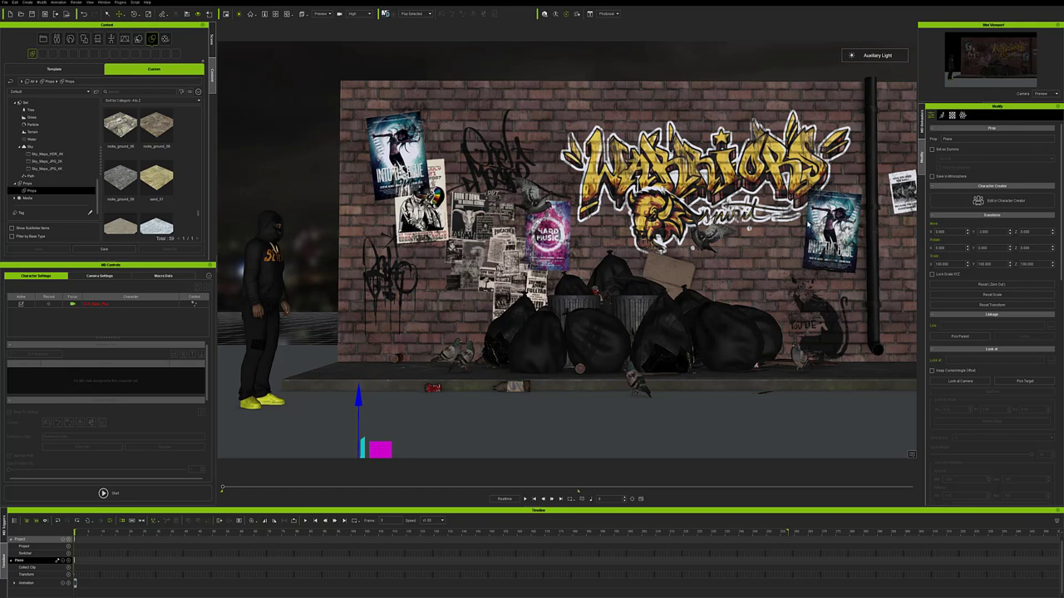
# Check the plane's material settings and place the rocks_ground_08 prop on the ground near the character's feet
pyautogui.click(953, 116)
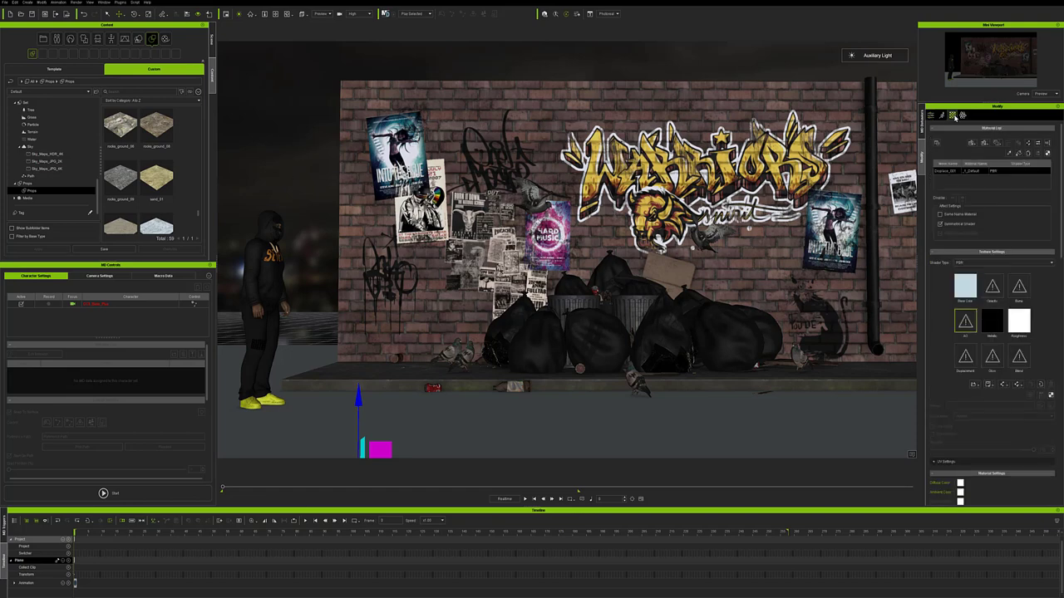
pyautogui.click(156, 129)
pyautogui.moveTo(215, 125); pyautogui.dragTo(297, 424)
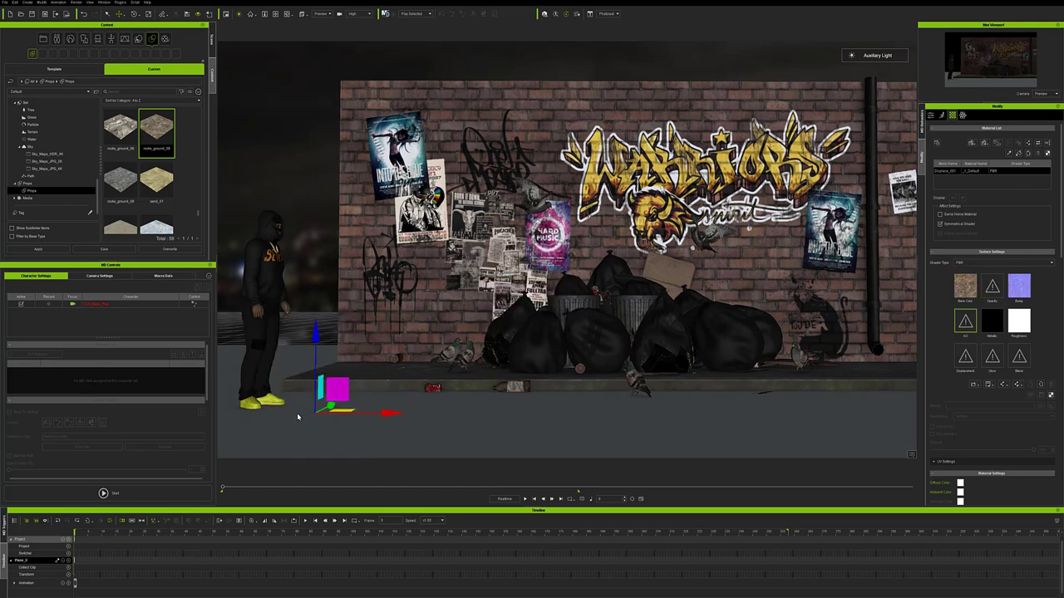
# Hide the Plane object in the scene list so it no longer covers the rocky ground tile
pyautogui.click(211, 48)
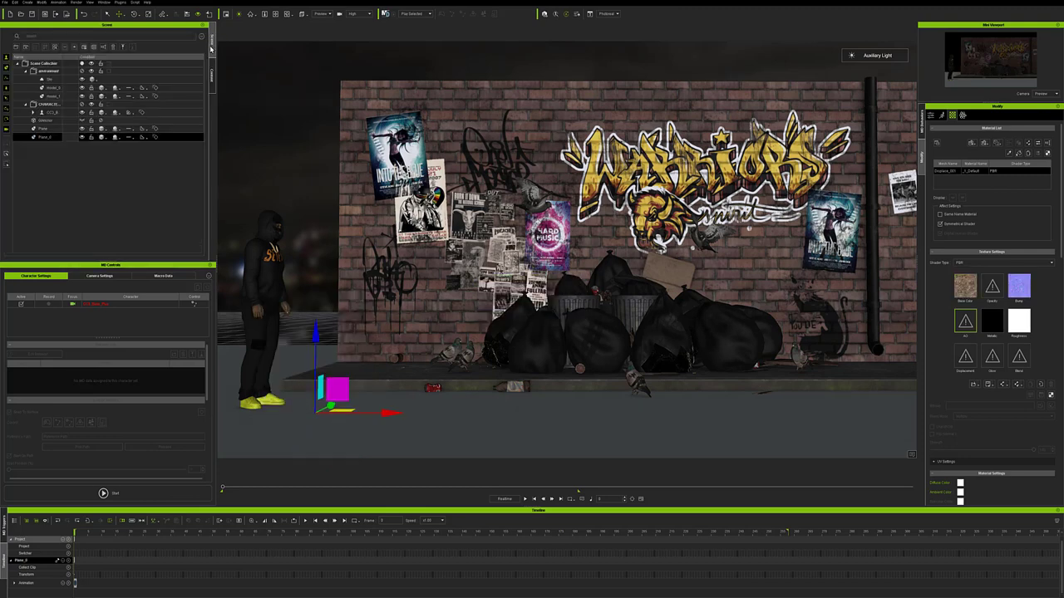
pyautogui.keyDown('ctrl'); pyautogui.click(42, 131); pyautogui.keyUp('ctrl')
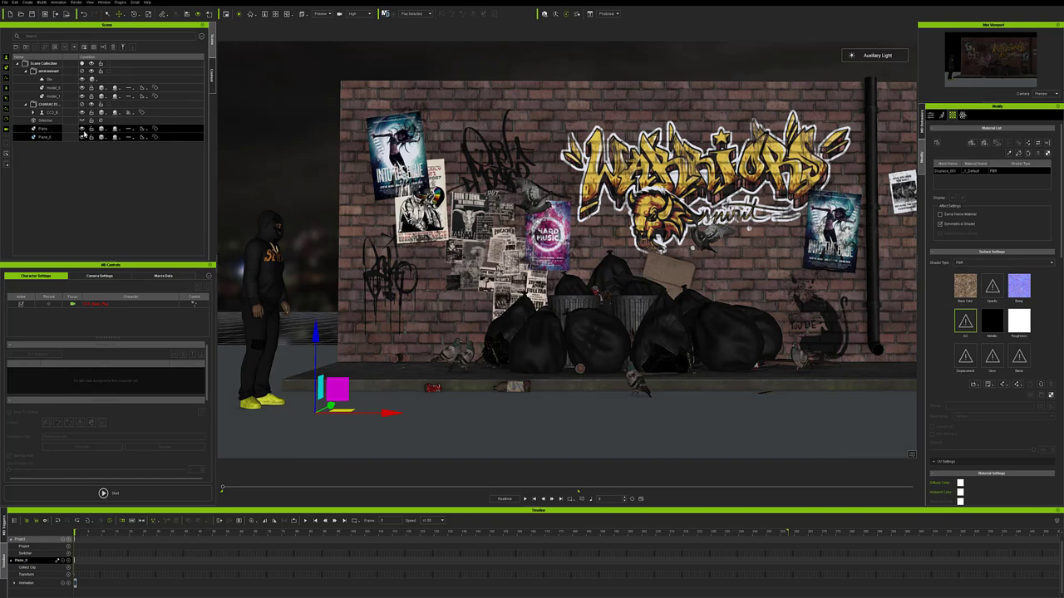
pyautogui.click(82, 130)
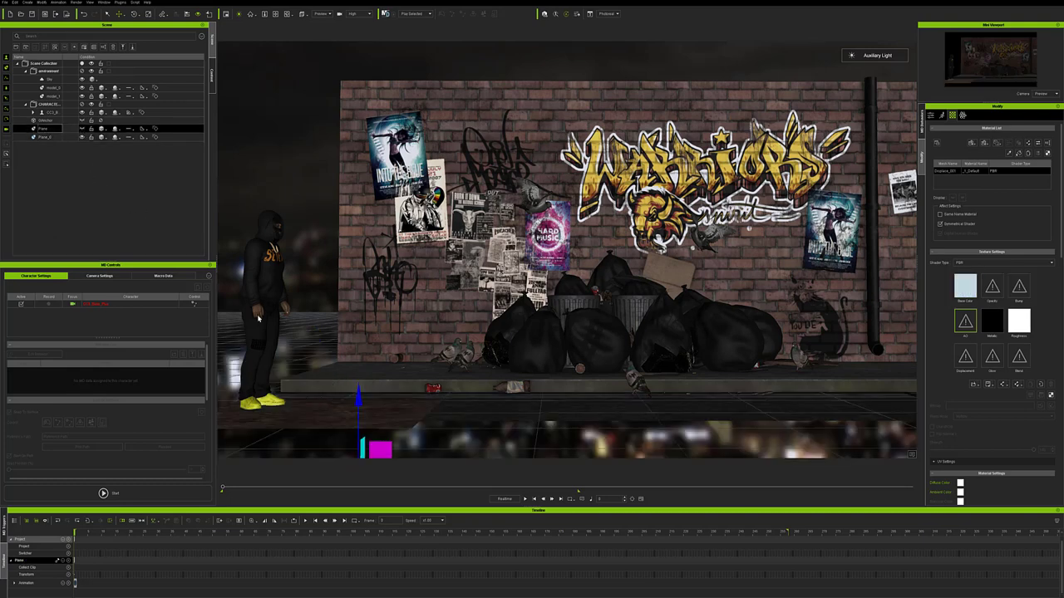
# Switch to the top view and frame the rocky ground tile beside the alley's road and sidewalk
pyautogui.press('j')
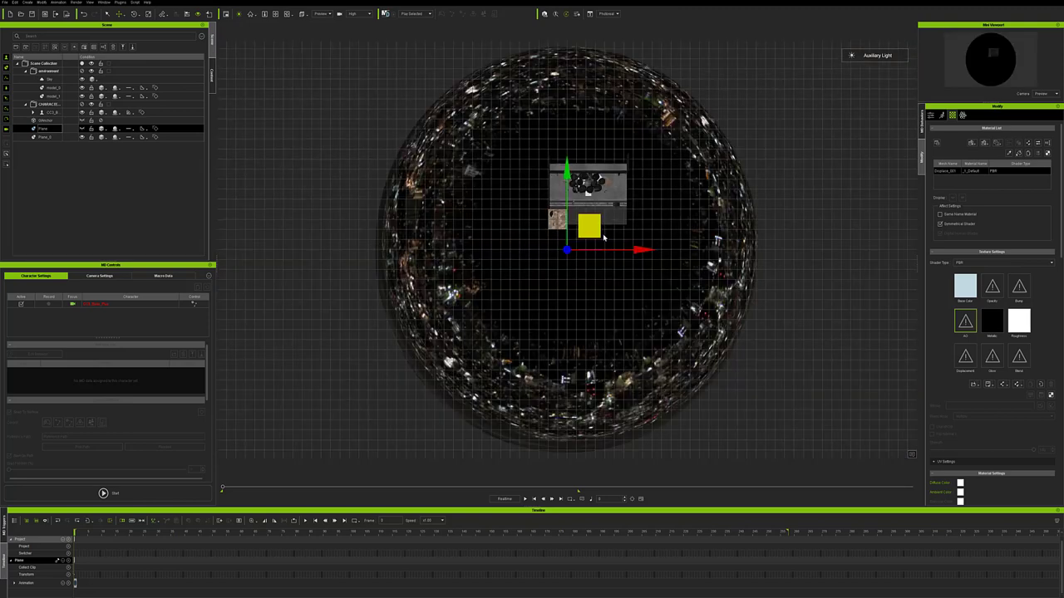
pyautogui.scroll(2, 581, 250)
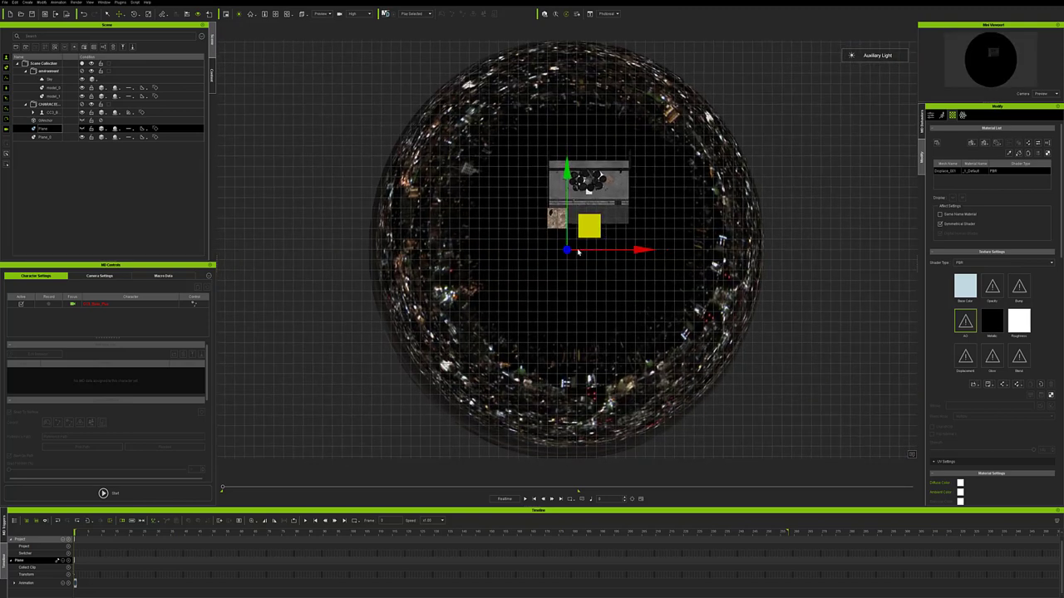
pyautogui.scroll(3, 578, 252)
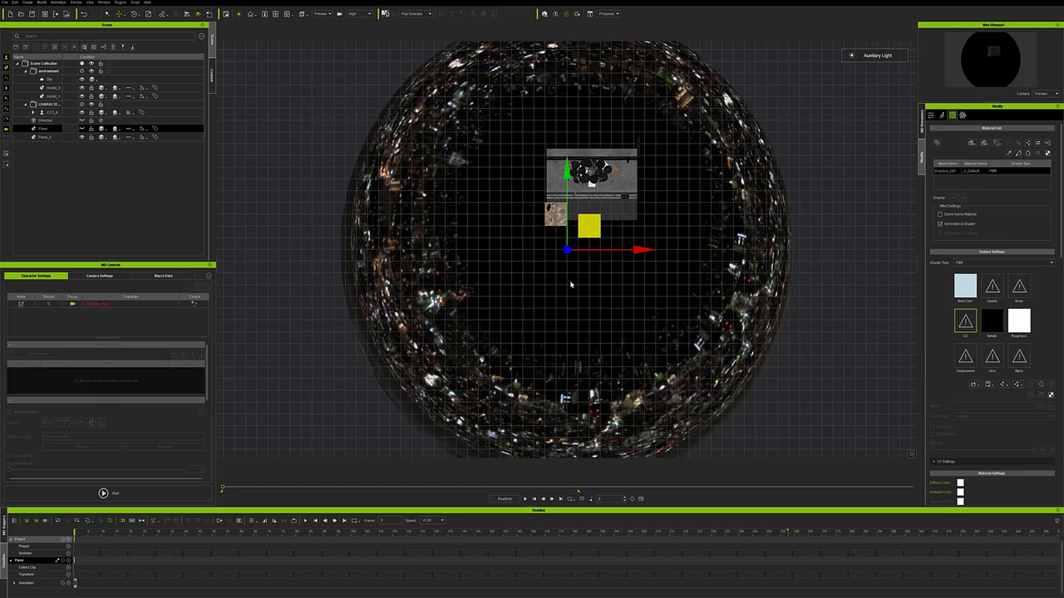
pyautogui.scroll(4, 570, 286)
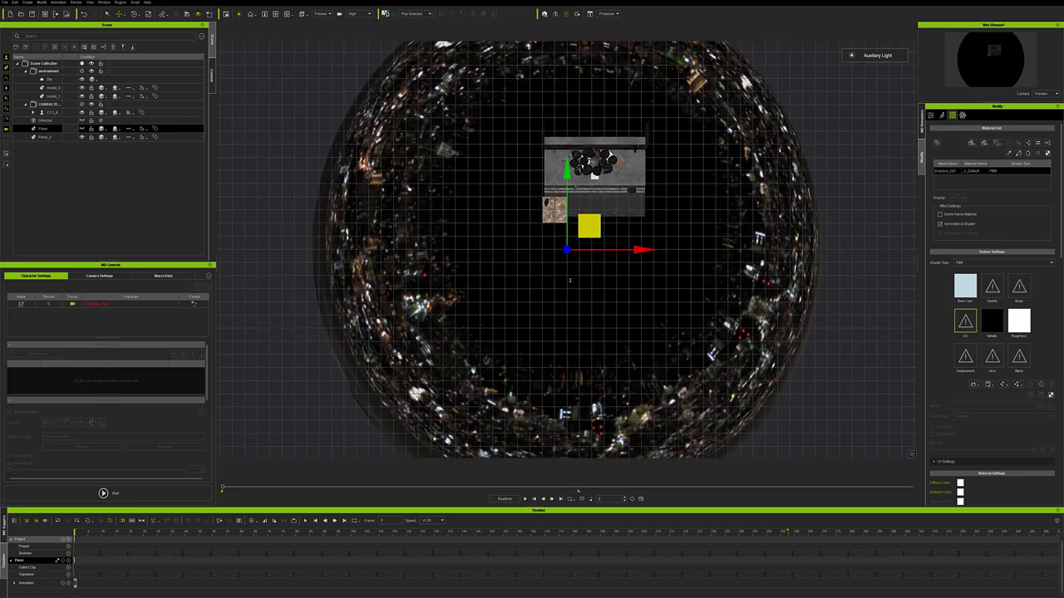
pyautogui.scroll(3, 570, 281)
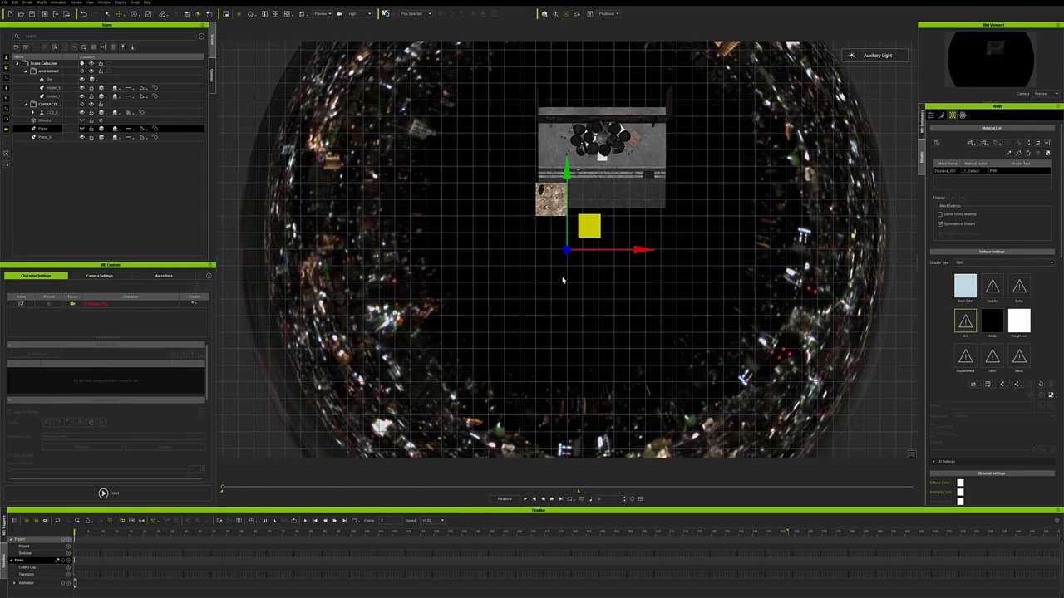
pyautogui.scroll(2, 563, 281)
pyautogui.scroll(4, 563, 281)
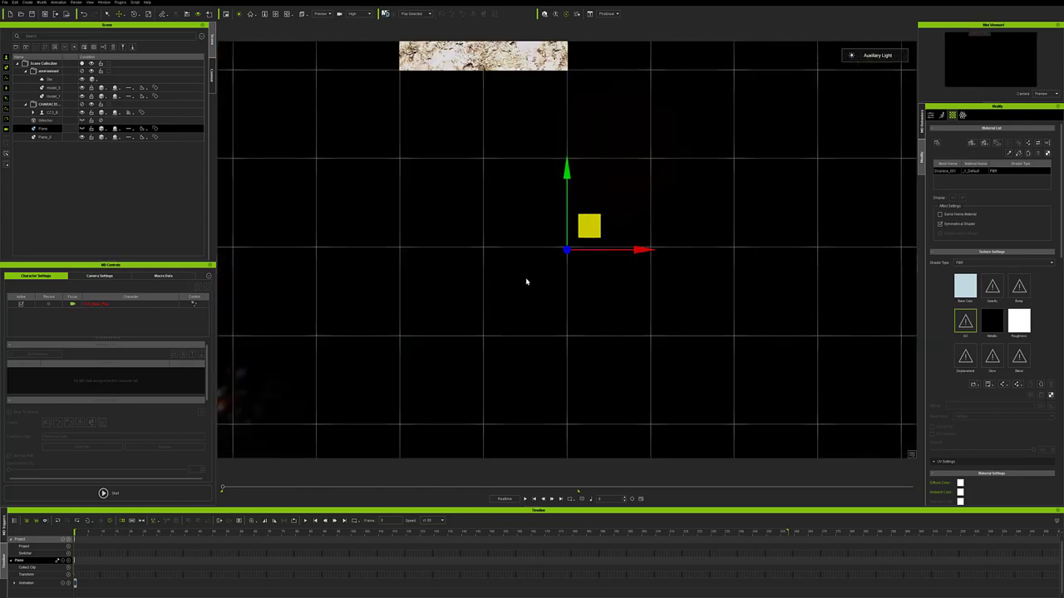
pyautogui.moveTo(528, 270); pyautogui.dragTo(509, 408, button='middle')
pyautogui.moveTo(494, 262); pyautogui.dragTo(493, 351, button='middle')
pyautogui.scroll(-8, 492, 349)
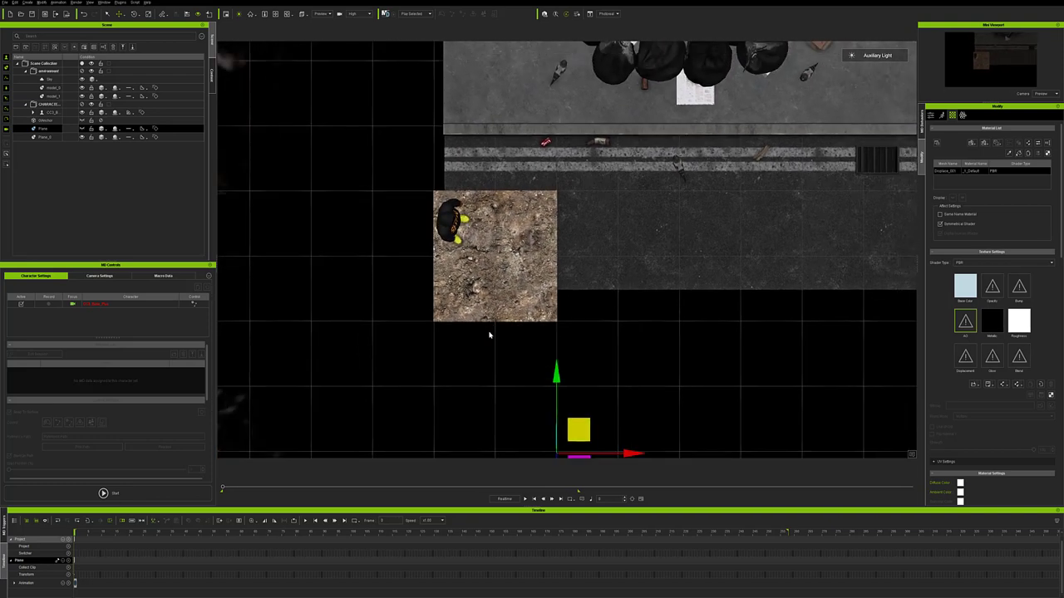
# Move the rocky ground tile off the road and up beside the end of the sidewalk, flush with its edge
pyautogui.click(515, 272)
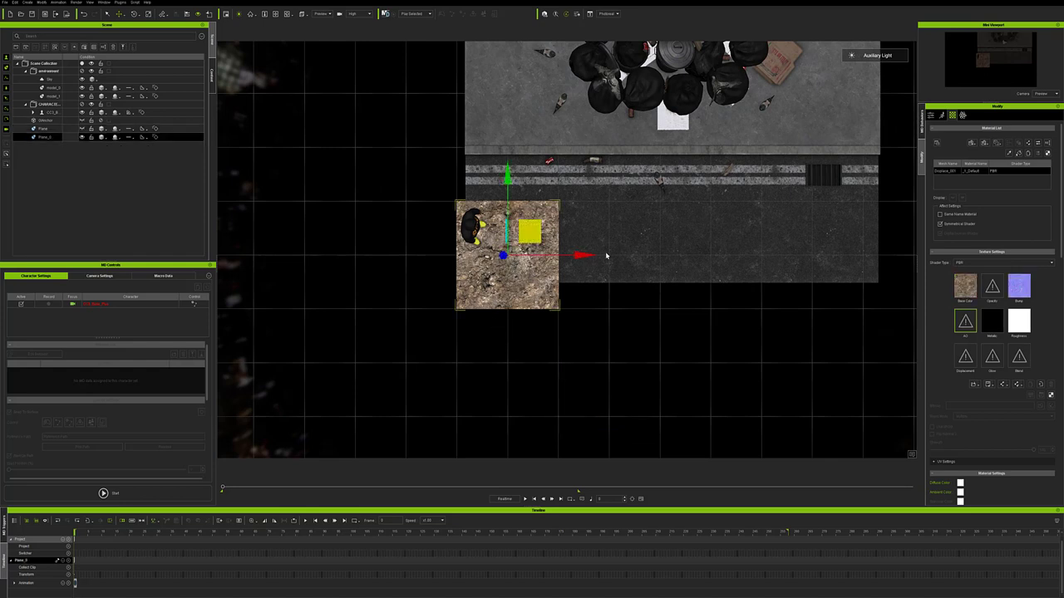
pyautogui.moveTo(582, 256); pyautogui.dragTo(488, 277)
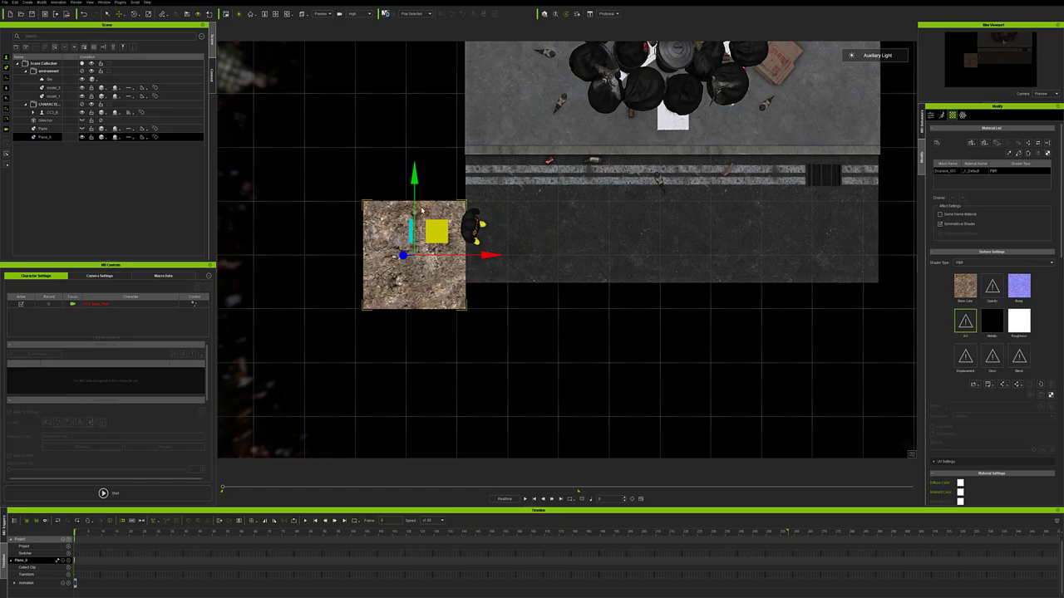
pyautogui.scroll(-5, 423, 212)
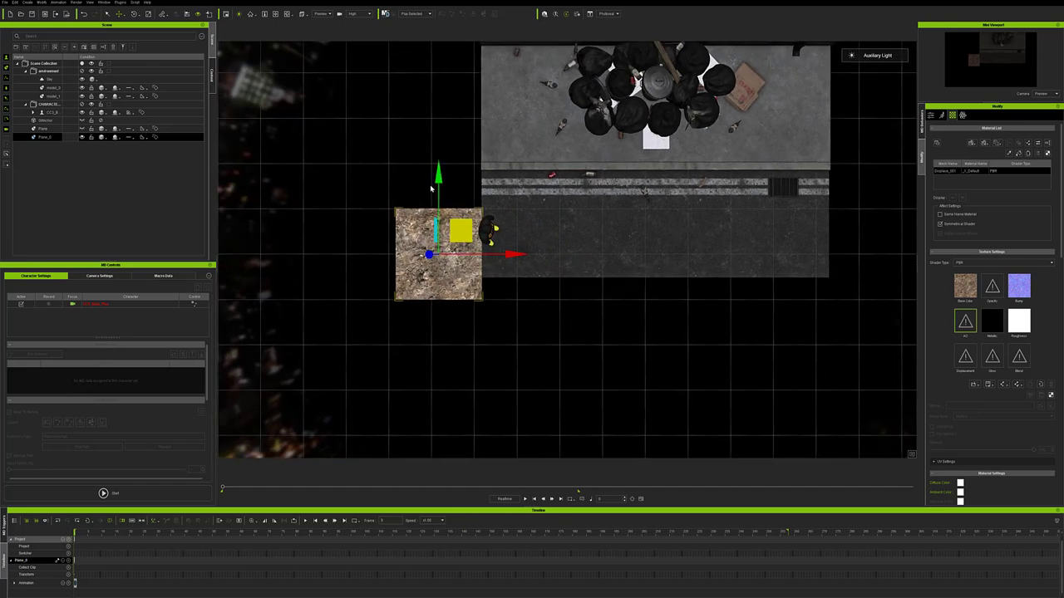
pyautogui.moveTo(436, 176); pyautogui.dragTo(434, 42)
pyautogui.scroll(-3, 432, 78)
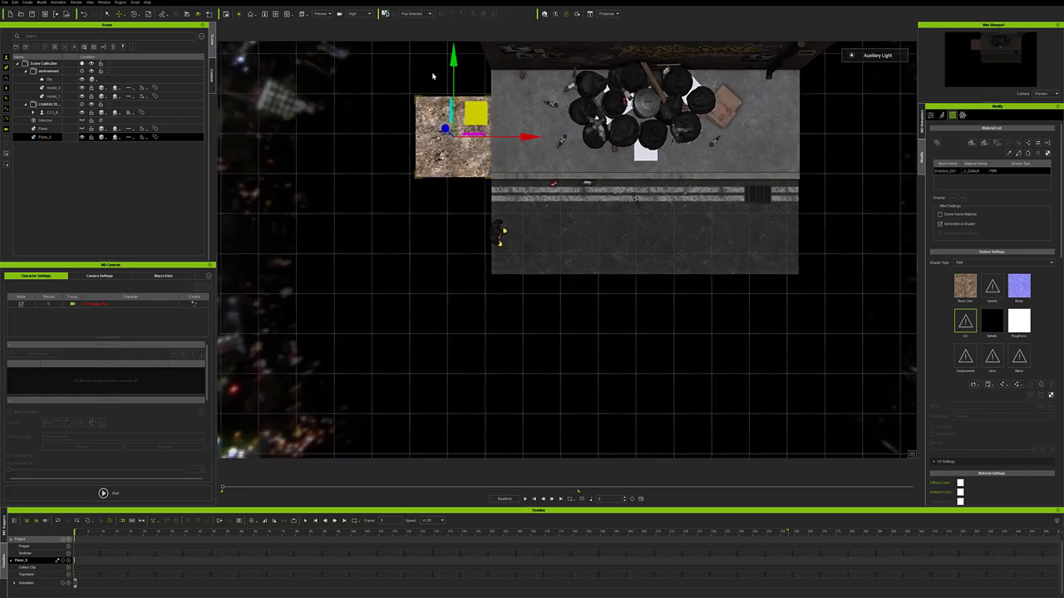
pyautogui.scroll(-2, 431, 78)
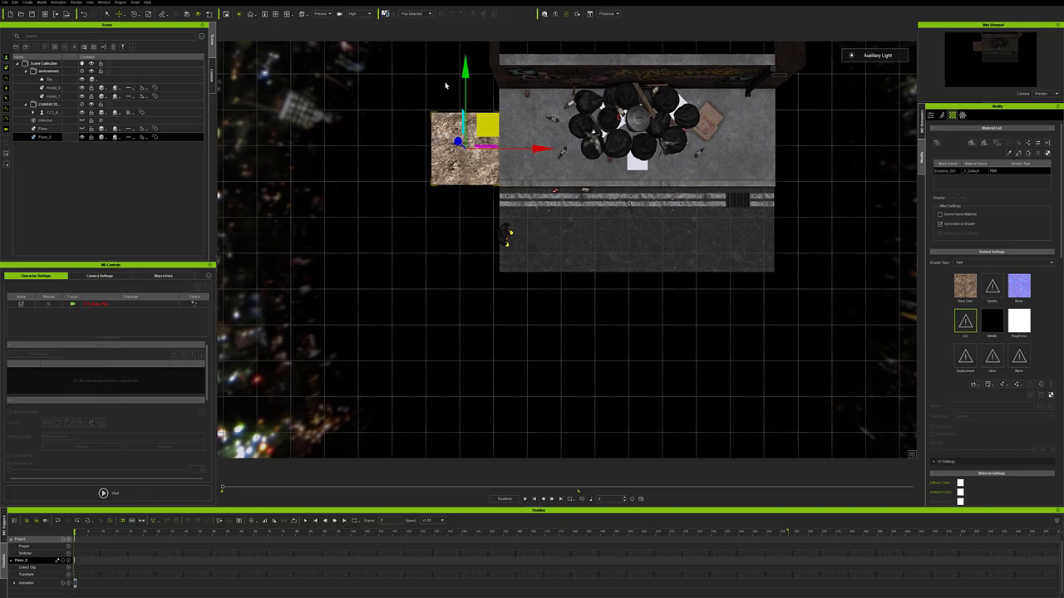
pyautogui.click(15, 3)
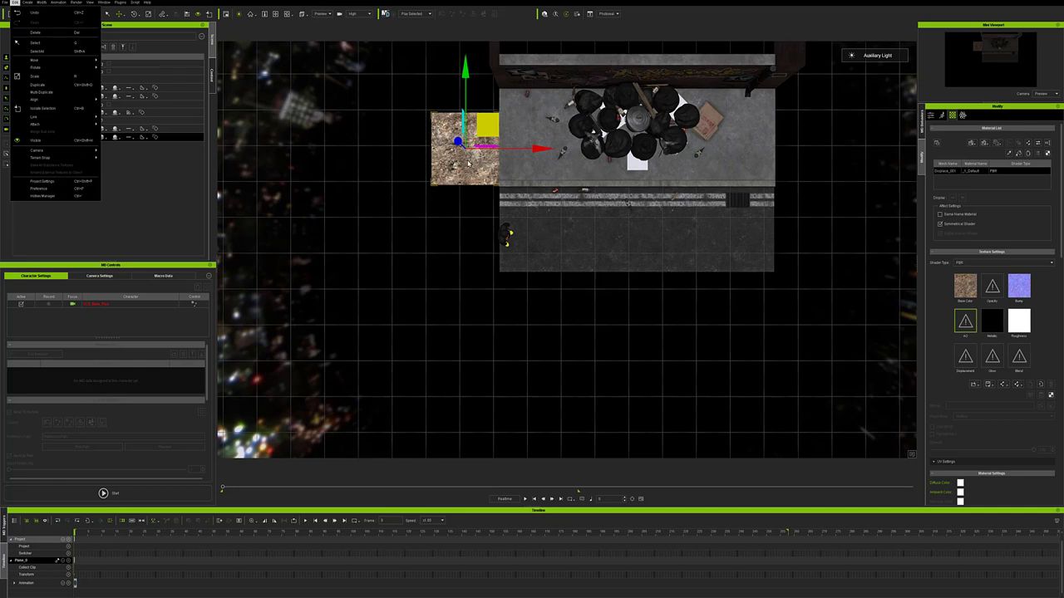
pyautogui.click(478, 136)
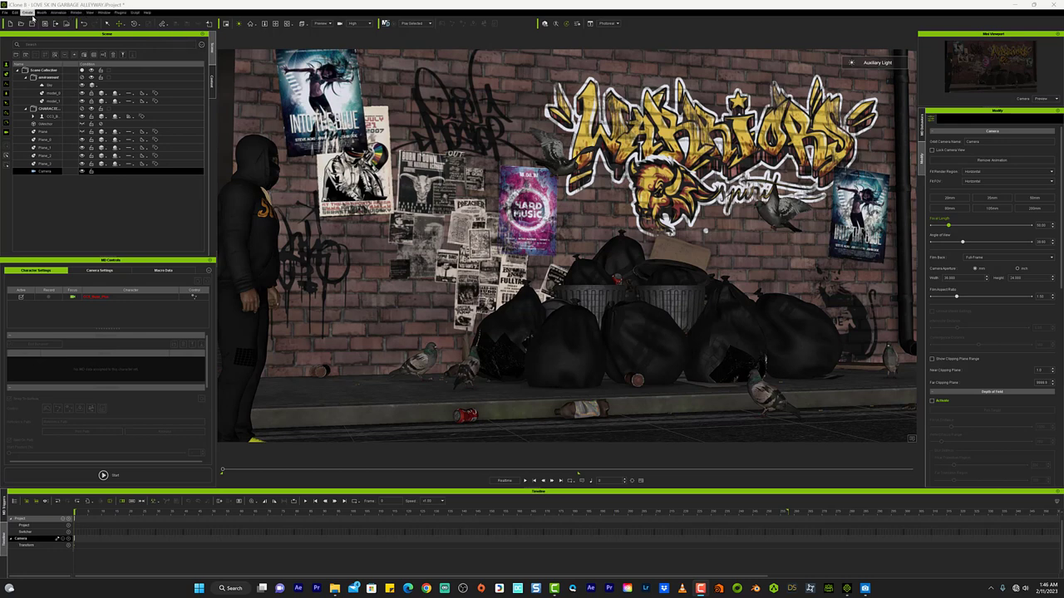
# Create an additional orbit camera in the scene
pyautogui.click(33, 16)
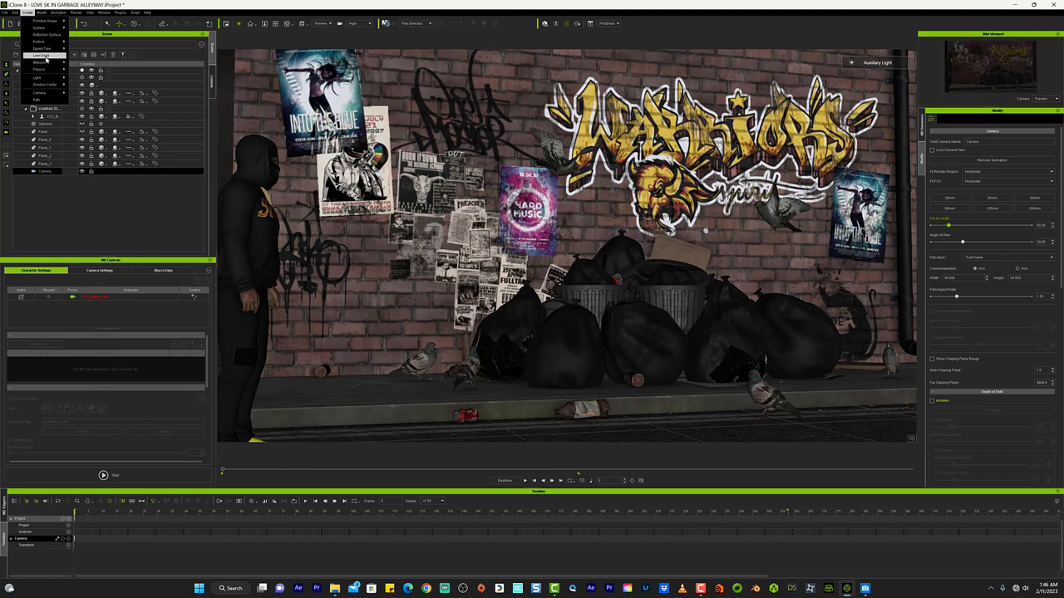
pyautogui.moveTo(48, 93)
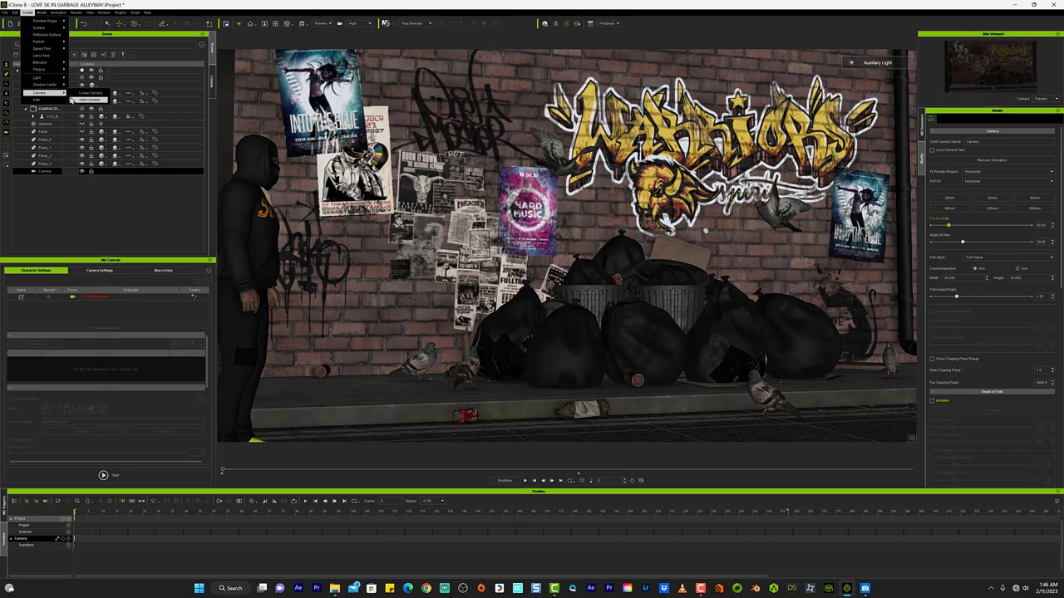
pyautogui.click(75, 100)
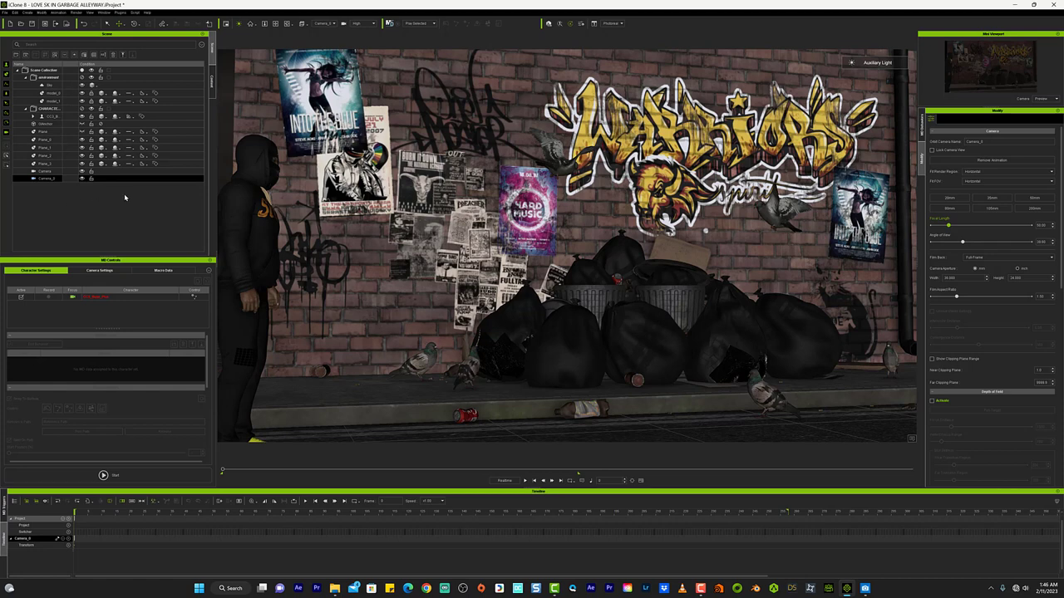
# Switch the viewport to the Preview camera and move the new camera along X toward the drainpipe end of the wall
pyautogui.click(333, 26)
pyautogui.click(324, 31)
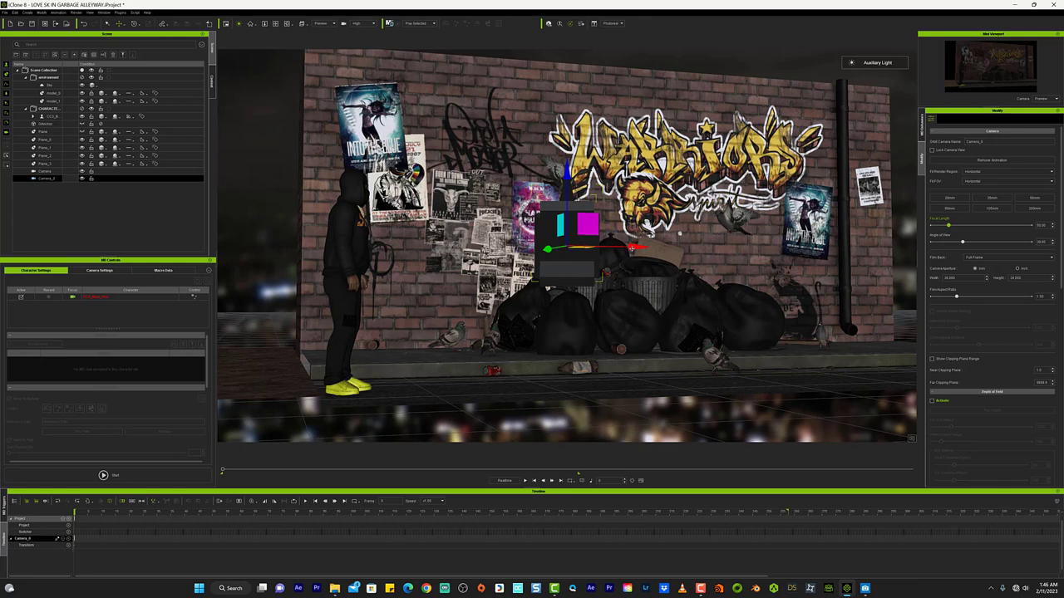
pyautogui.moveTo(632, 248); pyautogui.dragTo(909, 231)
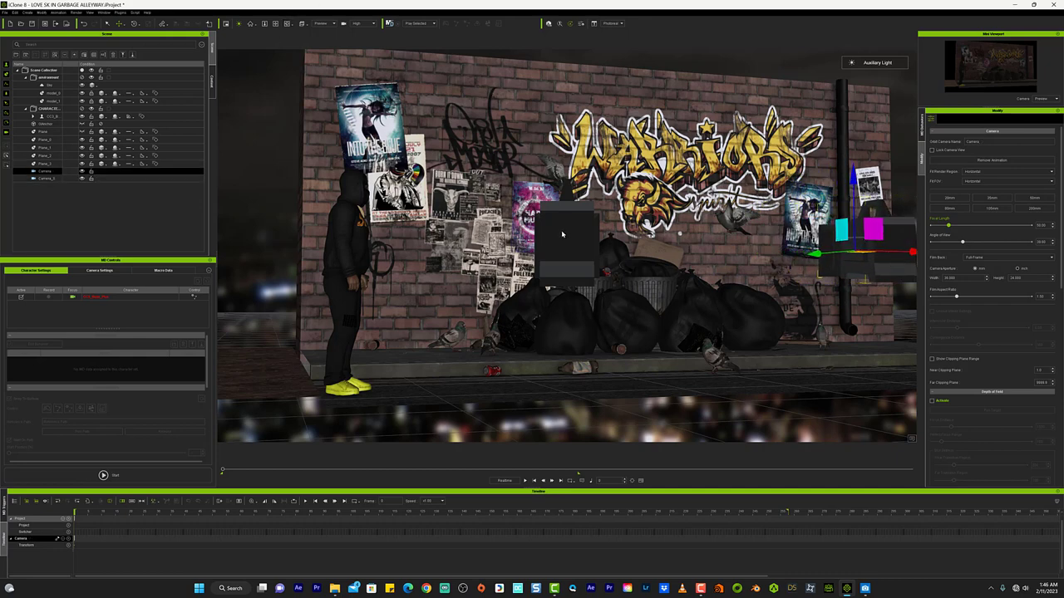
# Put the original camera into a new collection and name the collection "camera"
pyautogui.click(563, 224)
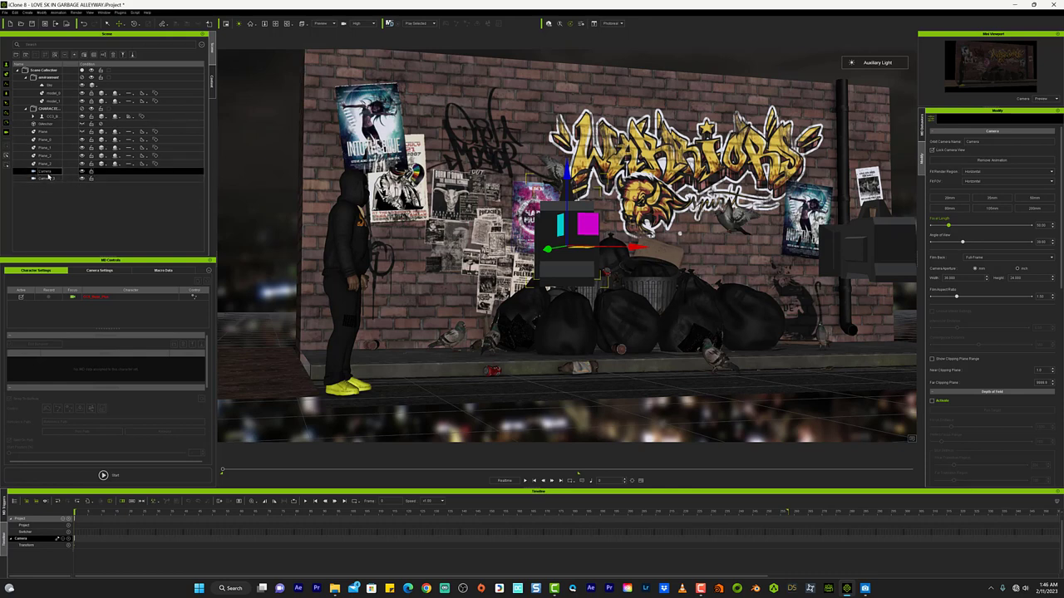
pyautogui.rightClick(47, 170)
pyautogui.click(35, 195)
pyautogui.click(52, 174)
pyautogui.rightClick(53, 174)
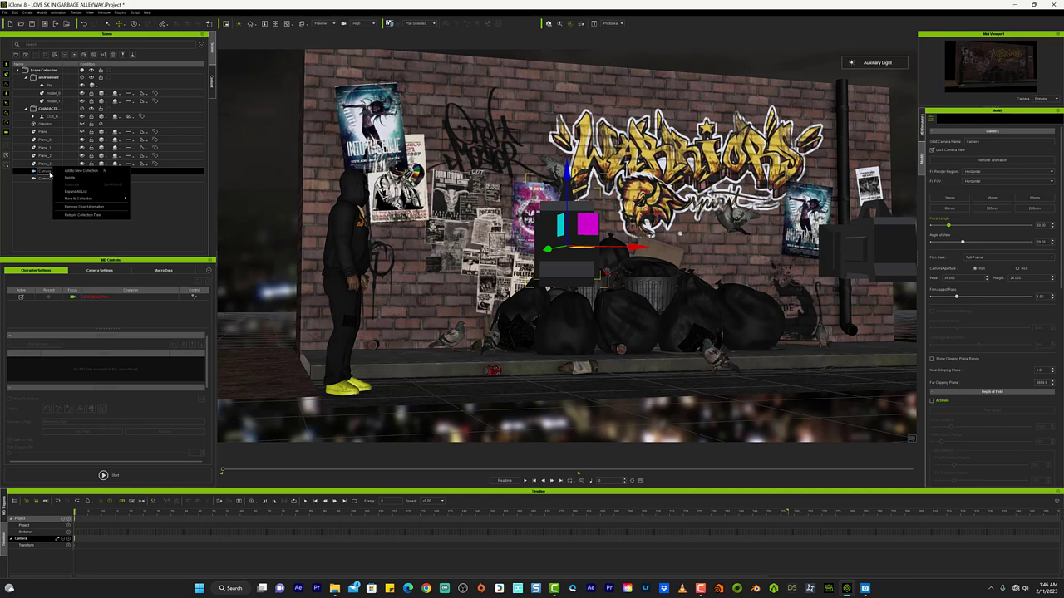
pyautogui.click(50, 175)
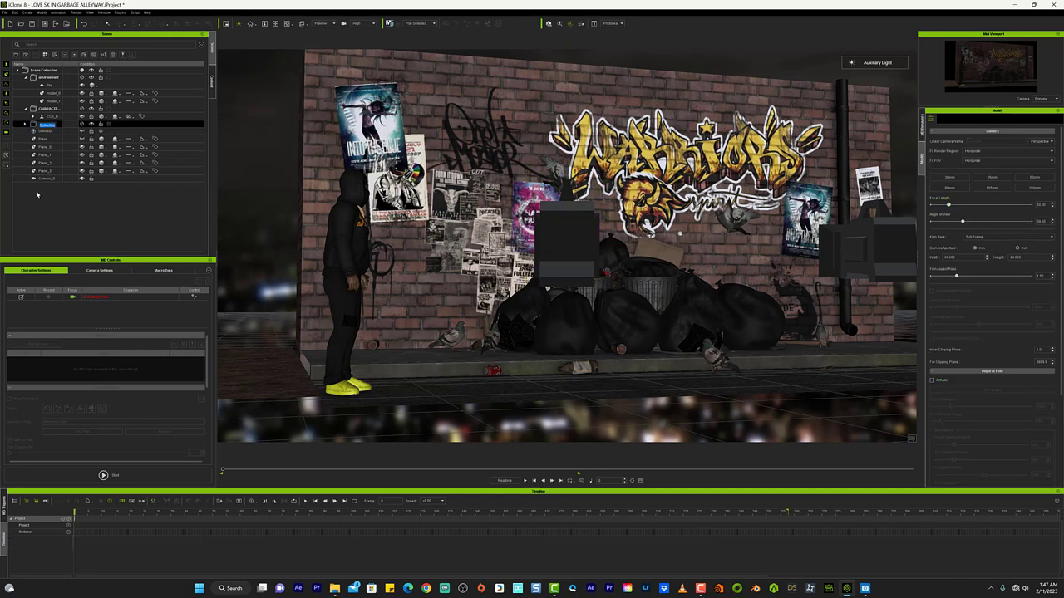
pyautogui.press('BackSpace')
pyautogui.write('camera')
pyautogui.press('Return')
# Move Camera_0 into the camera collection
pyautogui.click(50, 180)
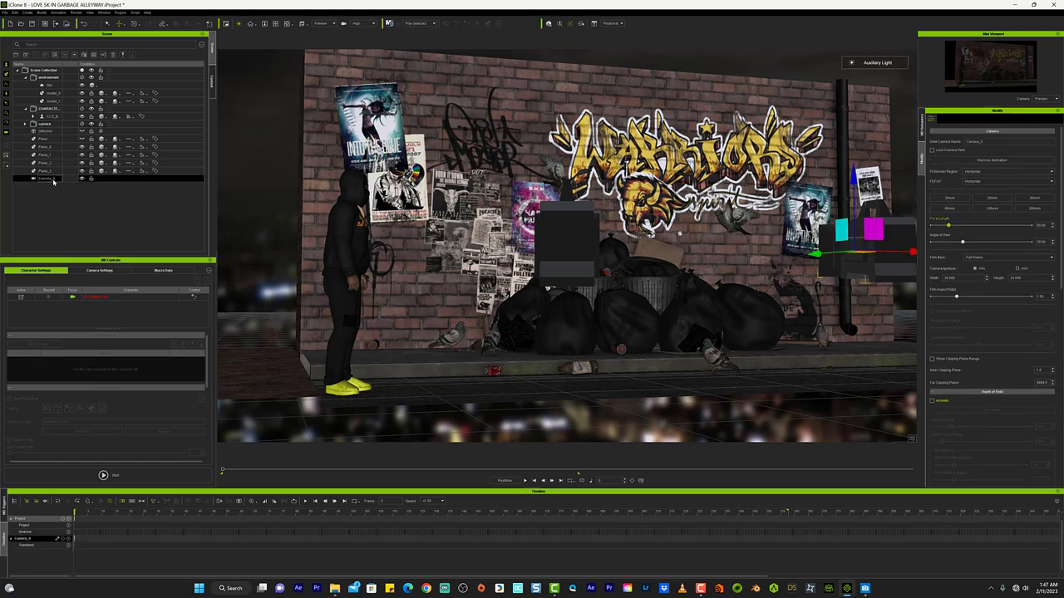
pyautogui.rightClick(53, 181)
pyautogui.moveTo(108, 206)
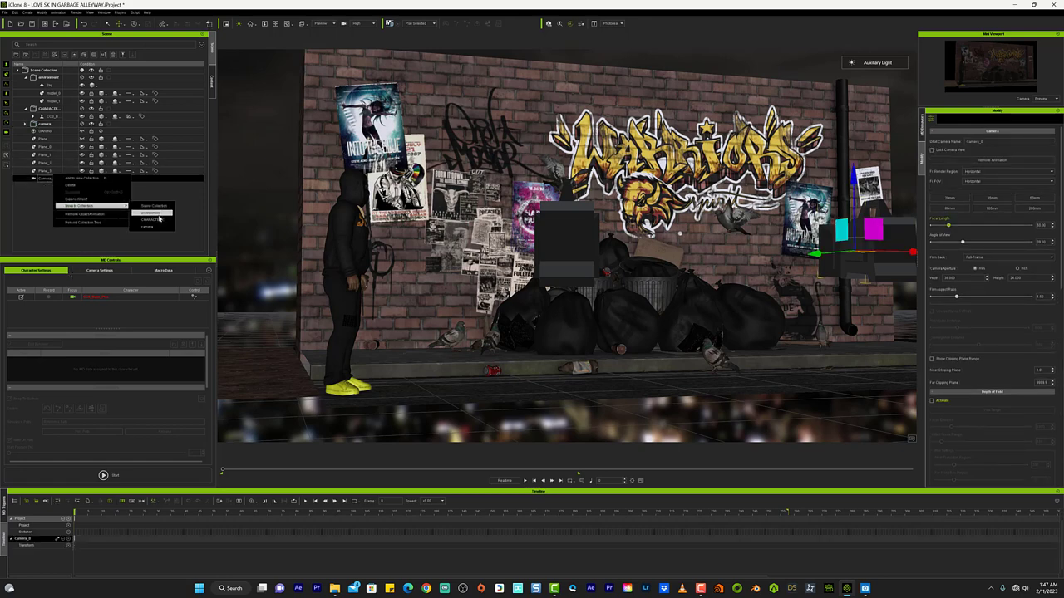
pyautogui.click(149, 226)
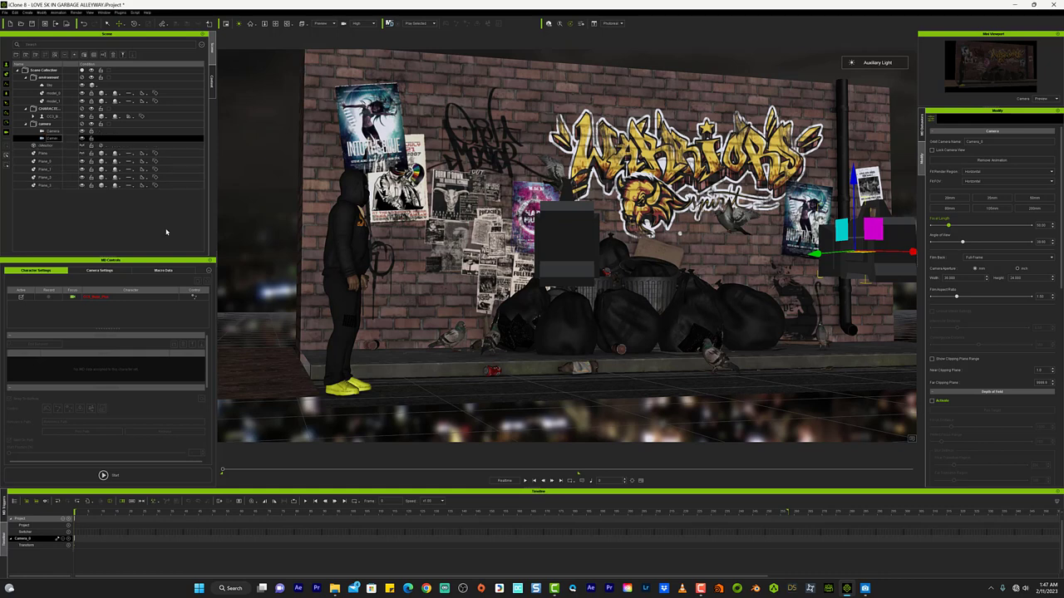
# Rename the first camera in the camera collection
pyautogui.click(53, 132)
pyautogui.rightClick(56, 133)
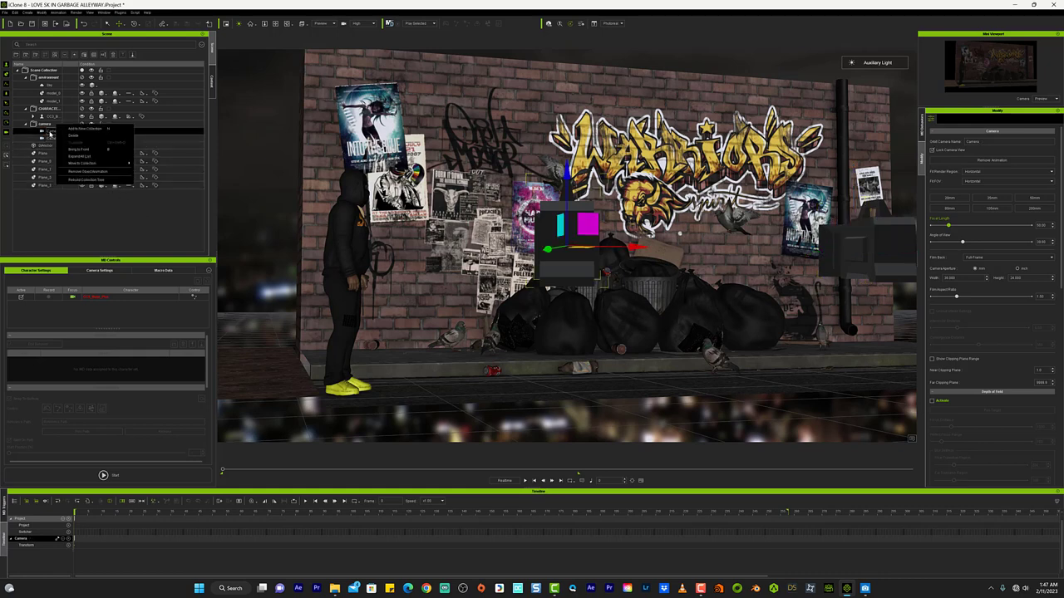
pyautogui.click(50, 134)
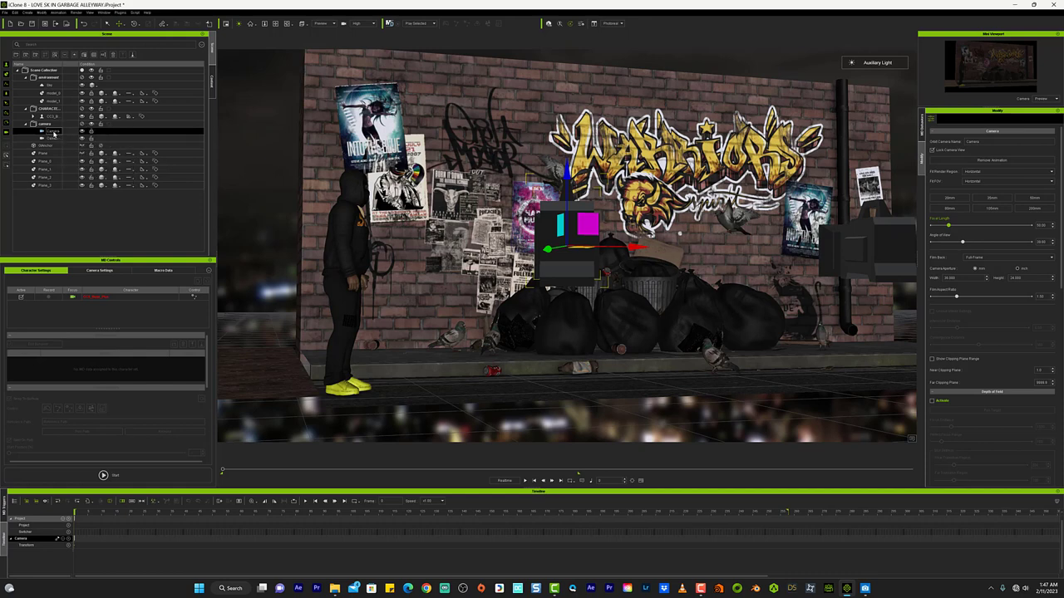
pyautogui.click(103, 55)
pyautogui.press('BackSpace')
pyautogui.write('35 mm')
pyautogui.press('Return')
# Rename the second camera in the camera collection as "c2 middle" and leave it selected
pyautogui.click(54, 138)
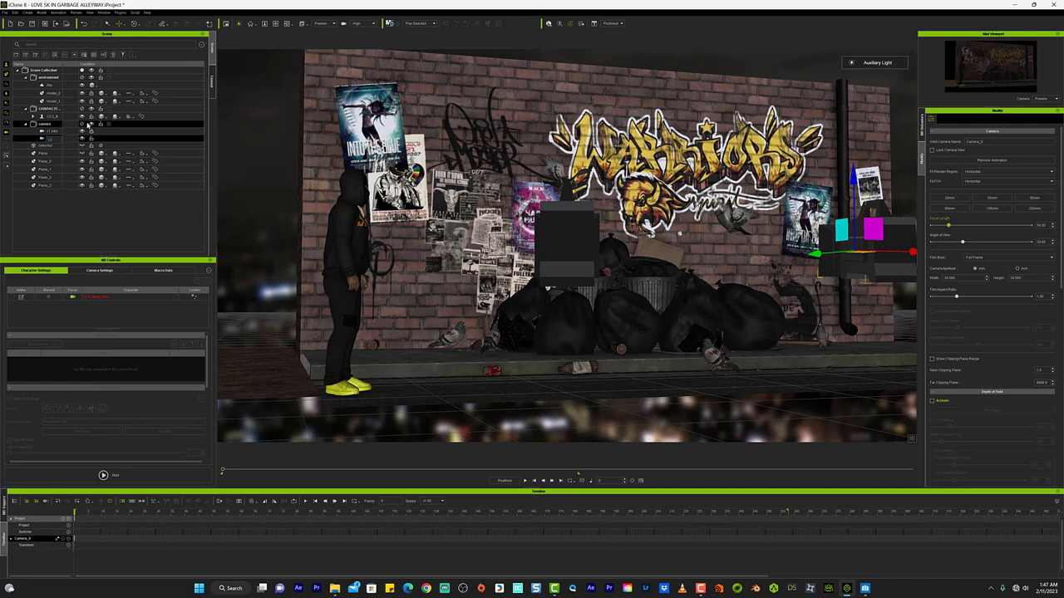
pyautogui.write('medium')
pyautogui.press('Return')
pyautogui.click(53, 131)
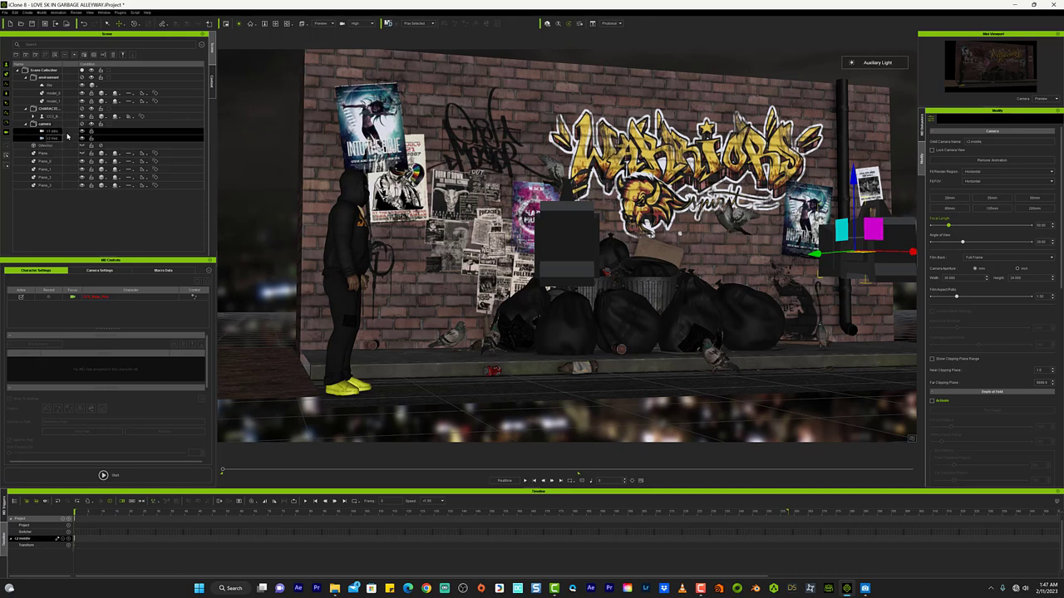
pyautogui.click(66, 138)
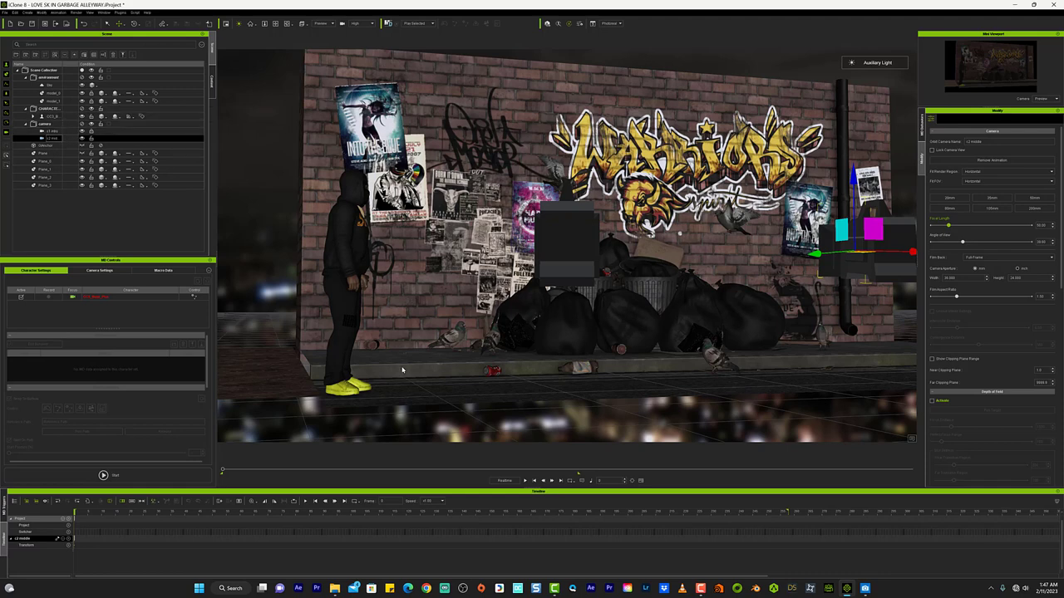